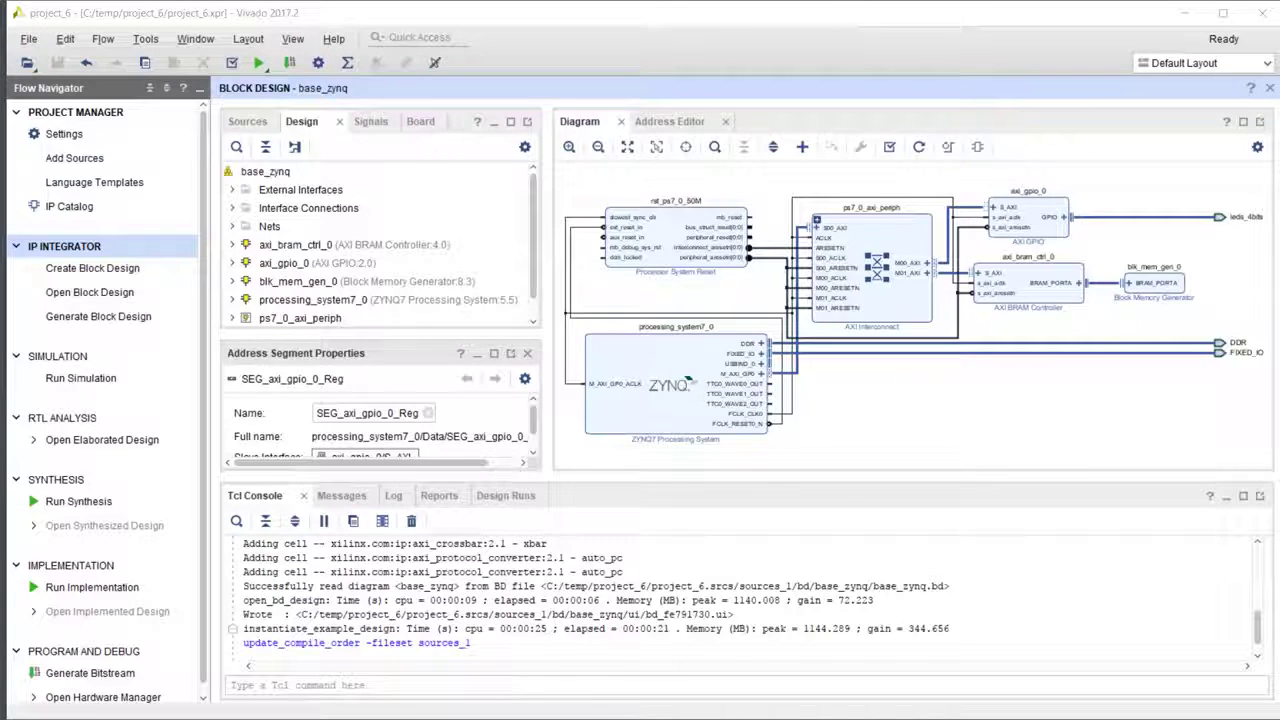
Switch to airhdl in the browser and start a new register map named myRegs with the description "my register map"
key("alt+Tab")
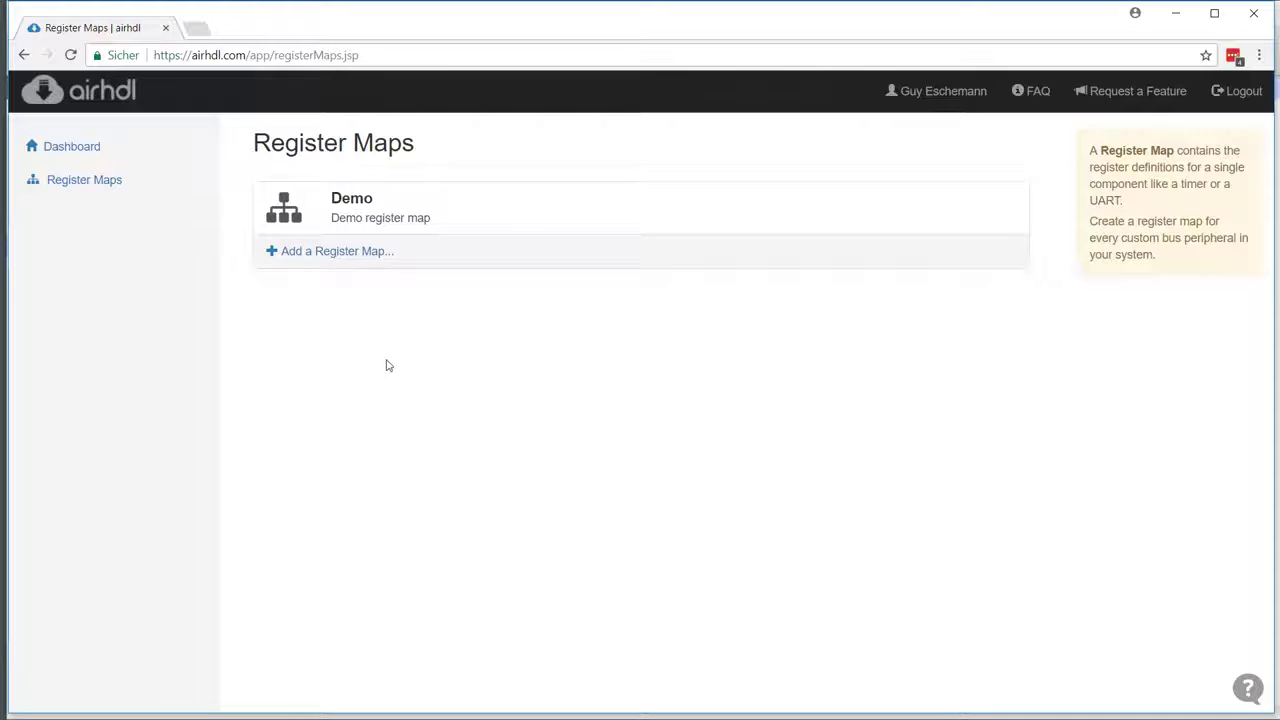
left_click(340, 251)
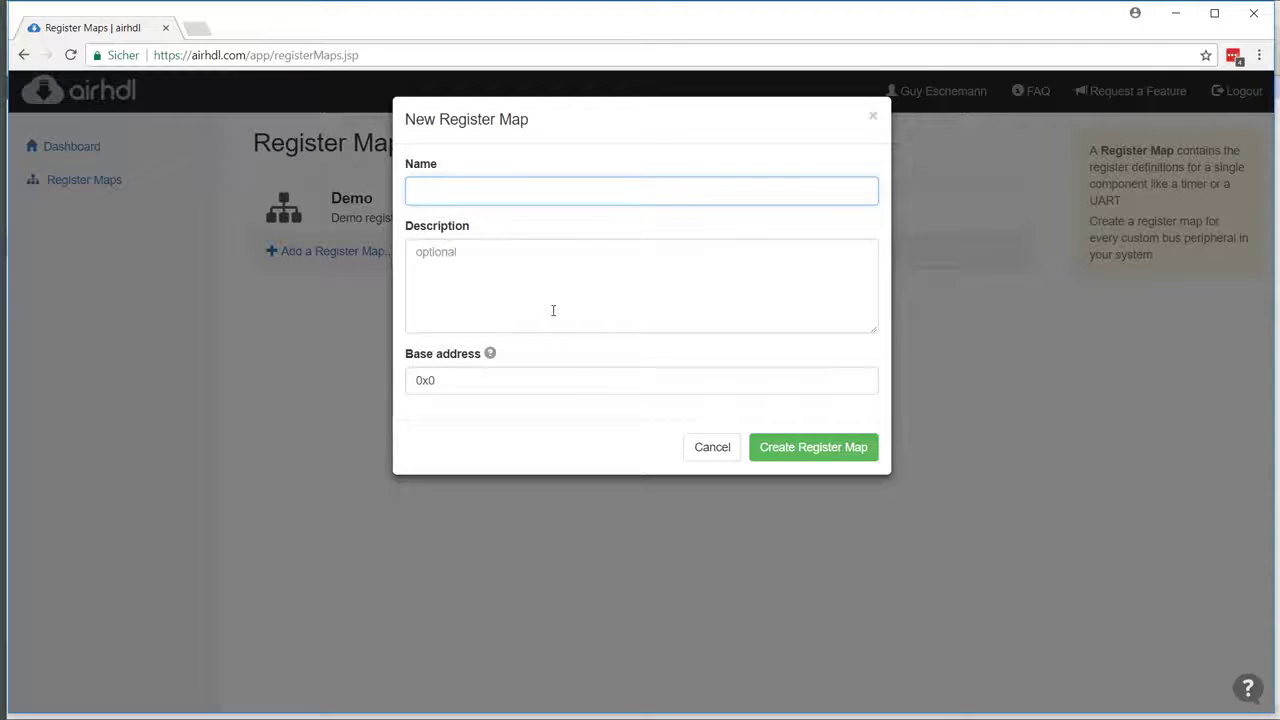
type("myRegs")
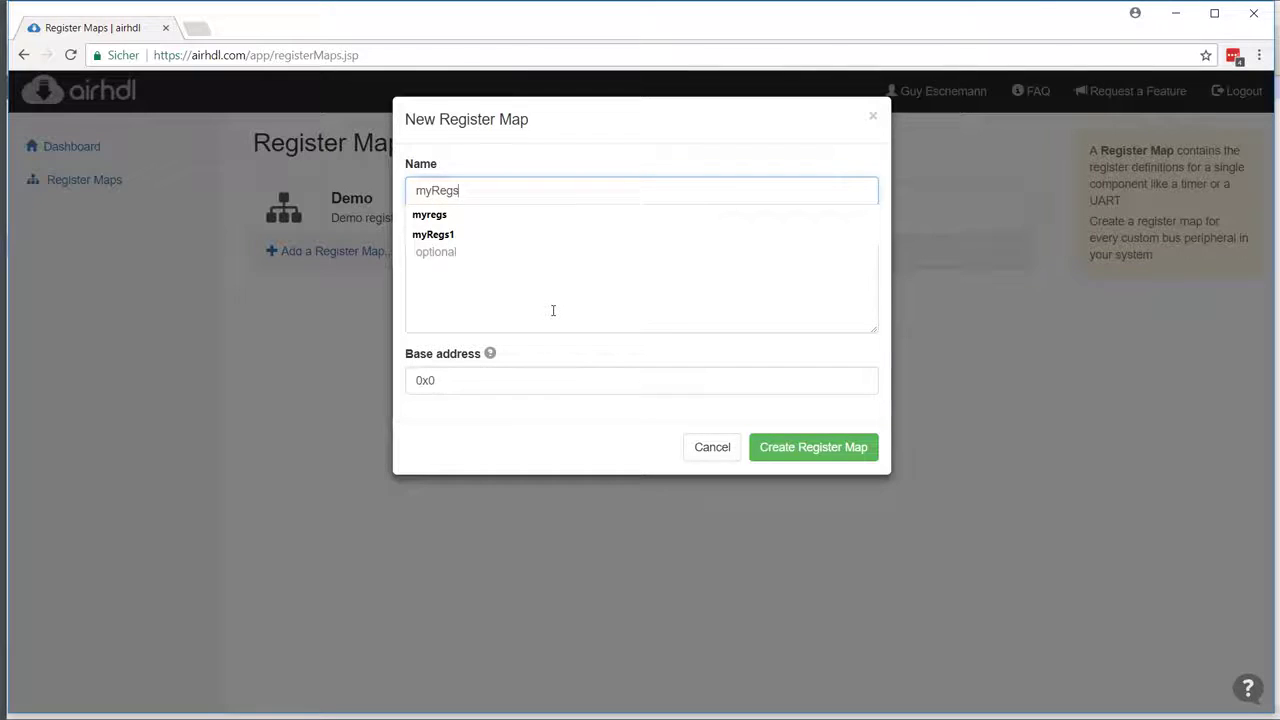
key("Tab")
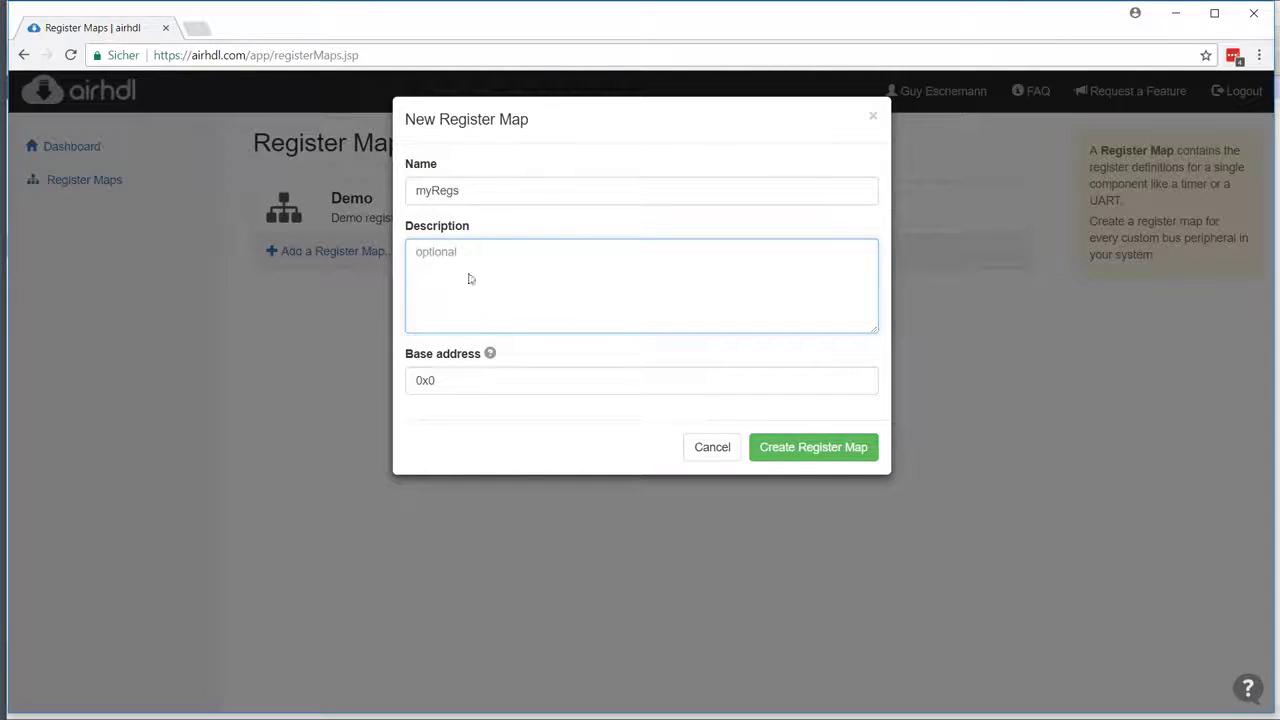
type("my")
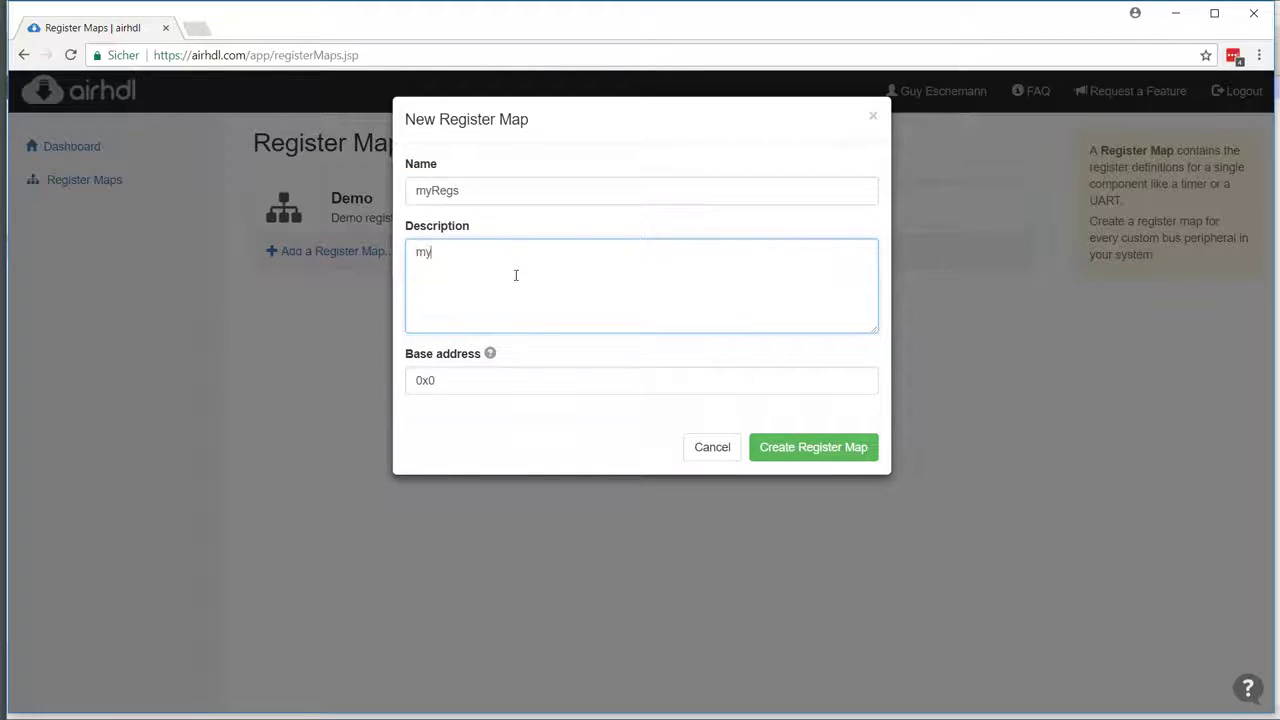
type(" register map")
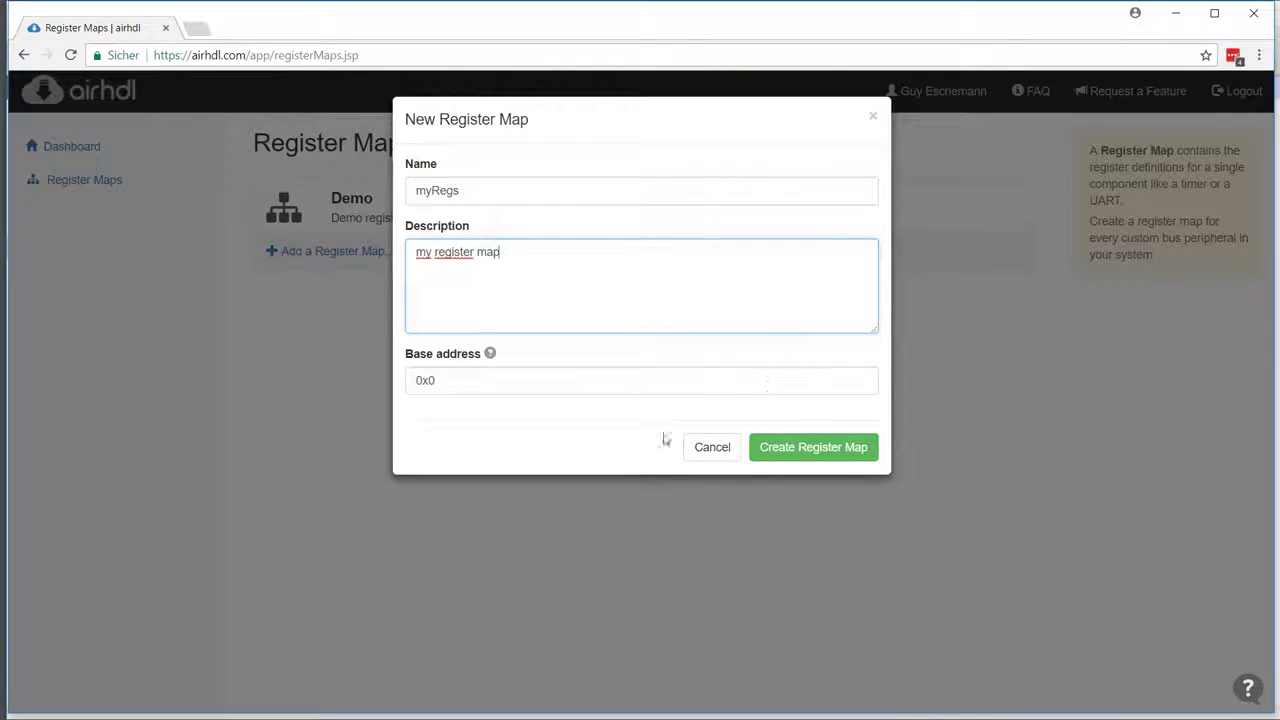
Switch to Vivado and copy the offset address of axi_gpio_0 from the Address Editor for use as the base address
left_click(498, 385)
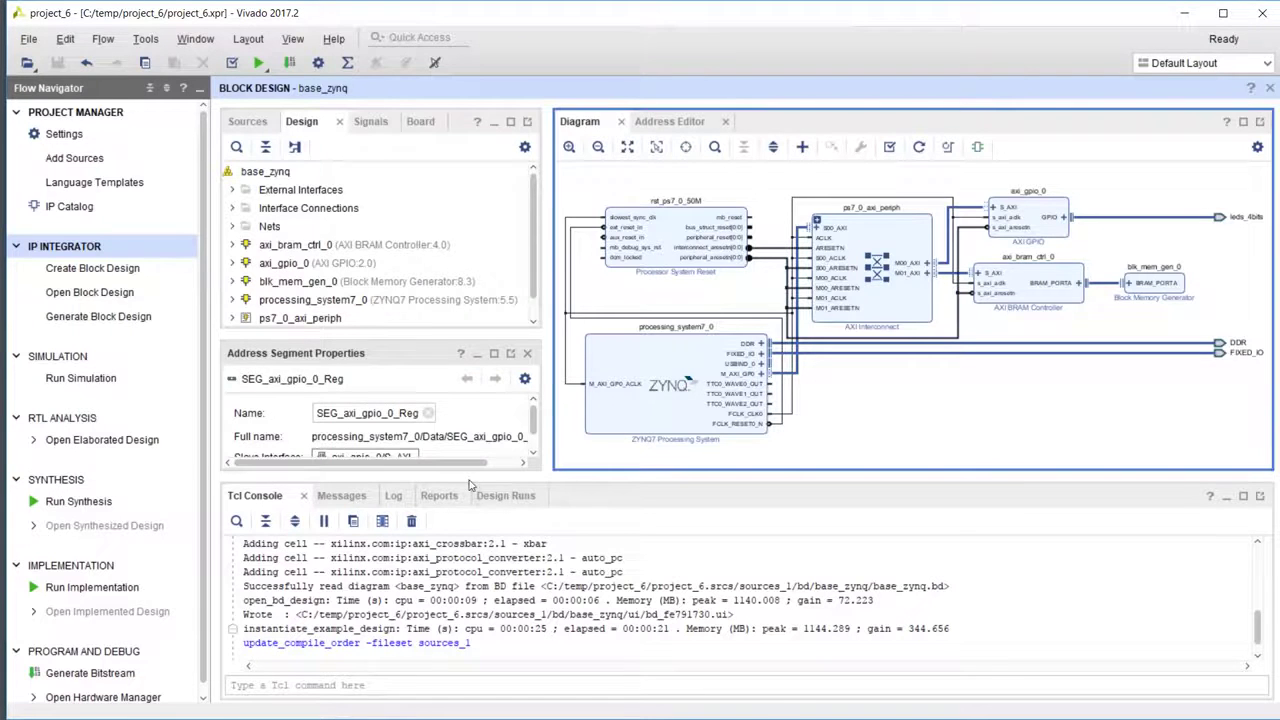
left_click(659, 122)
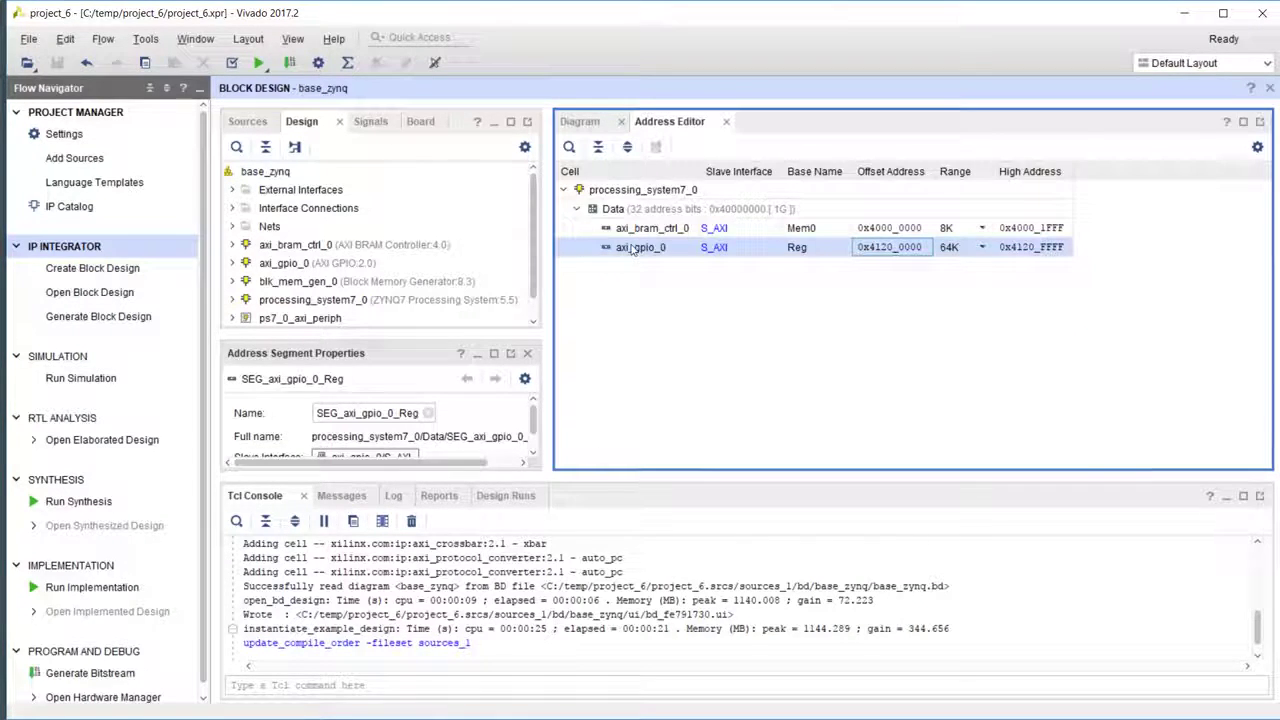
right_click(898, 253)
left_click(893, 247)
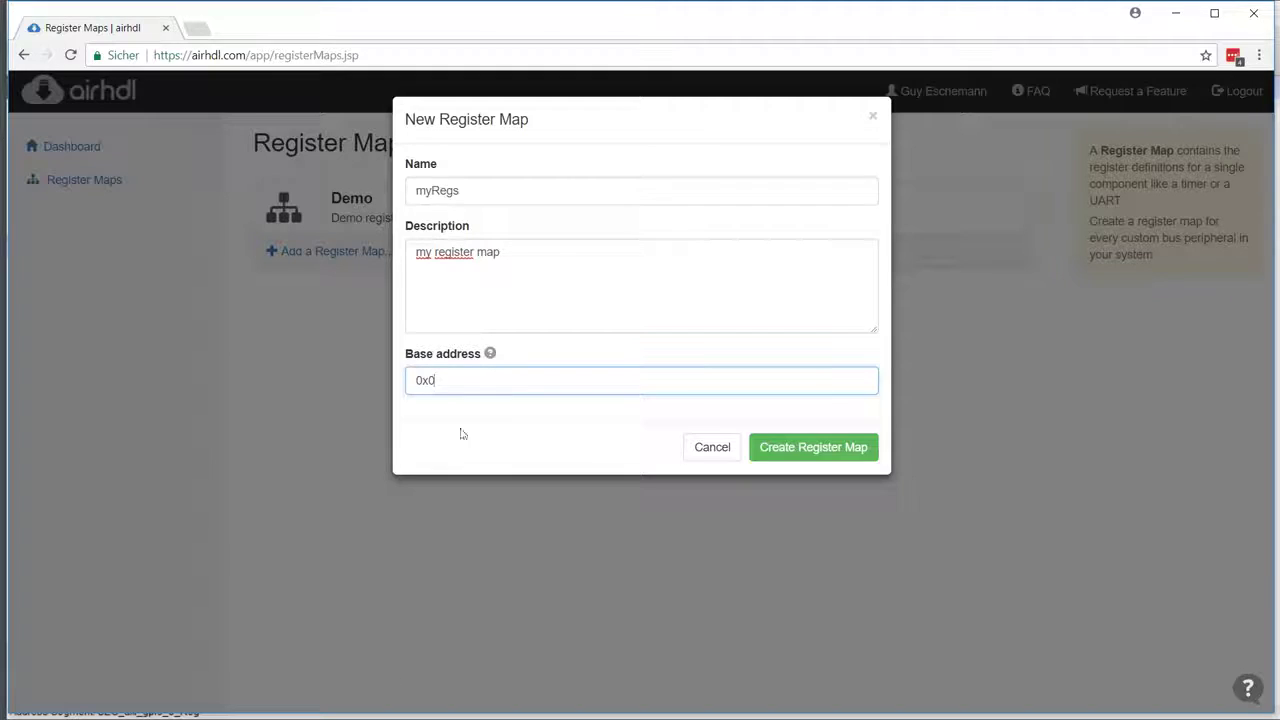
Back in airhdl, set the new register map's base address to 0x41210000 and create the map
left_click_drag(483, 382, 401, 378)
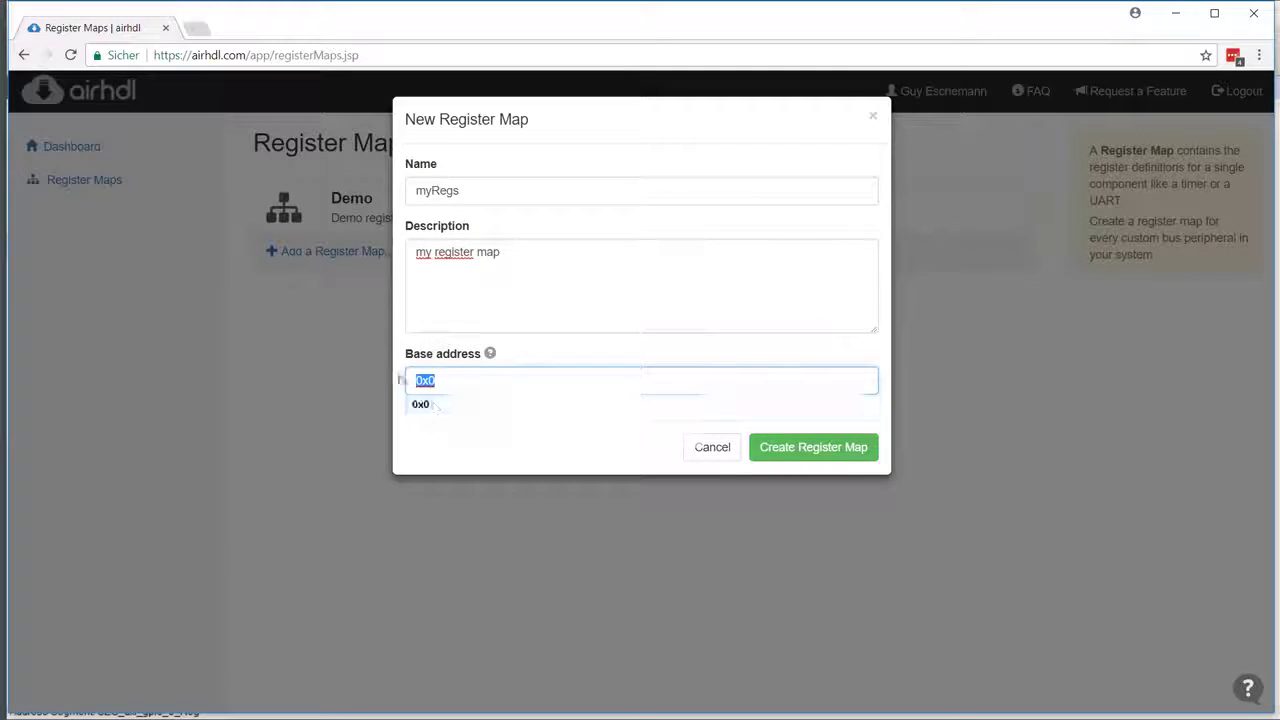
type("0x4120_0000")
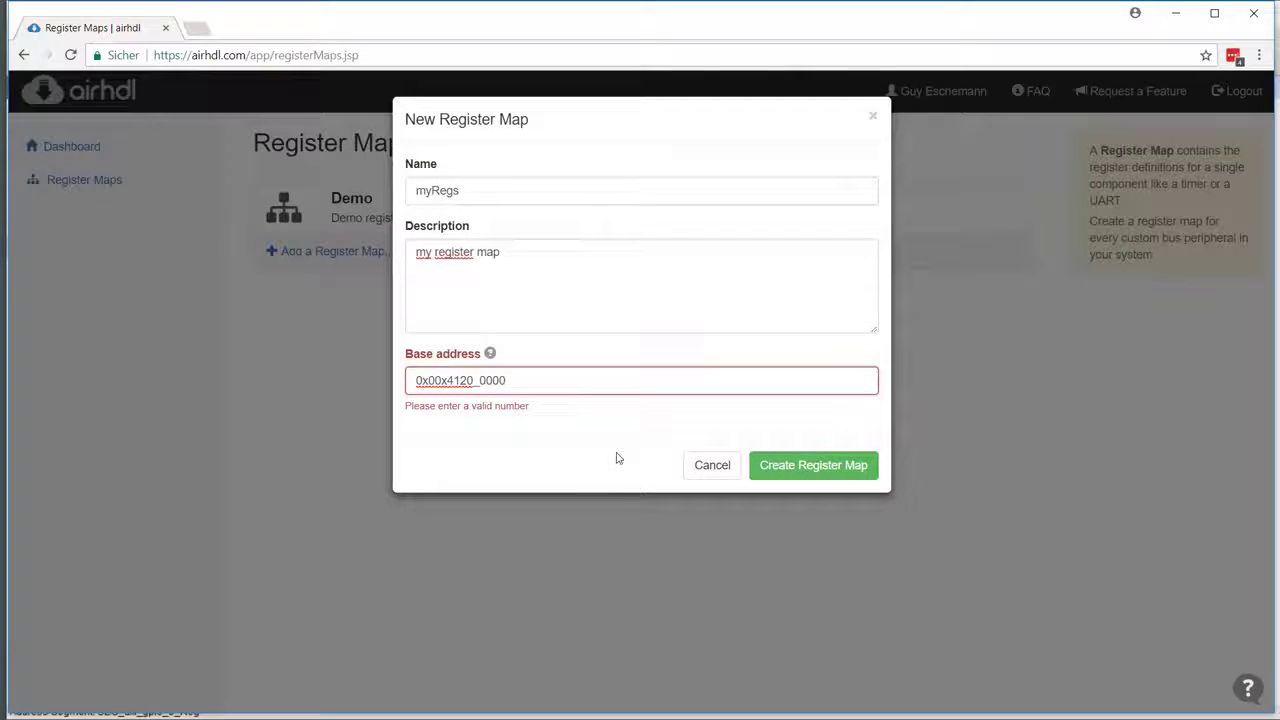
key("Home")
key("Delete")
key("Delete")
key("Delete")
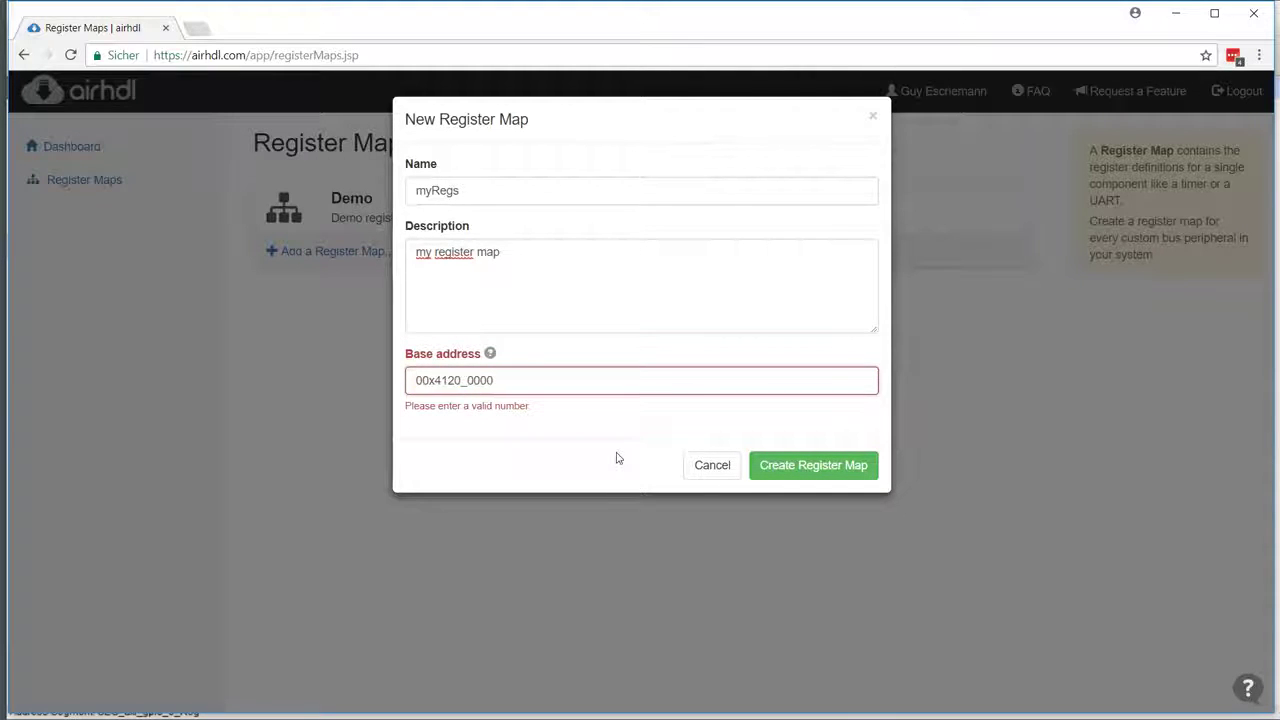
key("Right")
key("Right")
key("Right")
key("Delete")
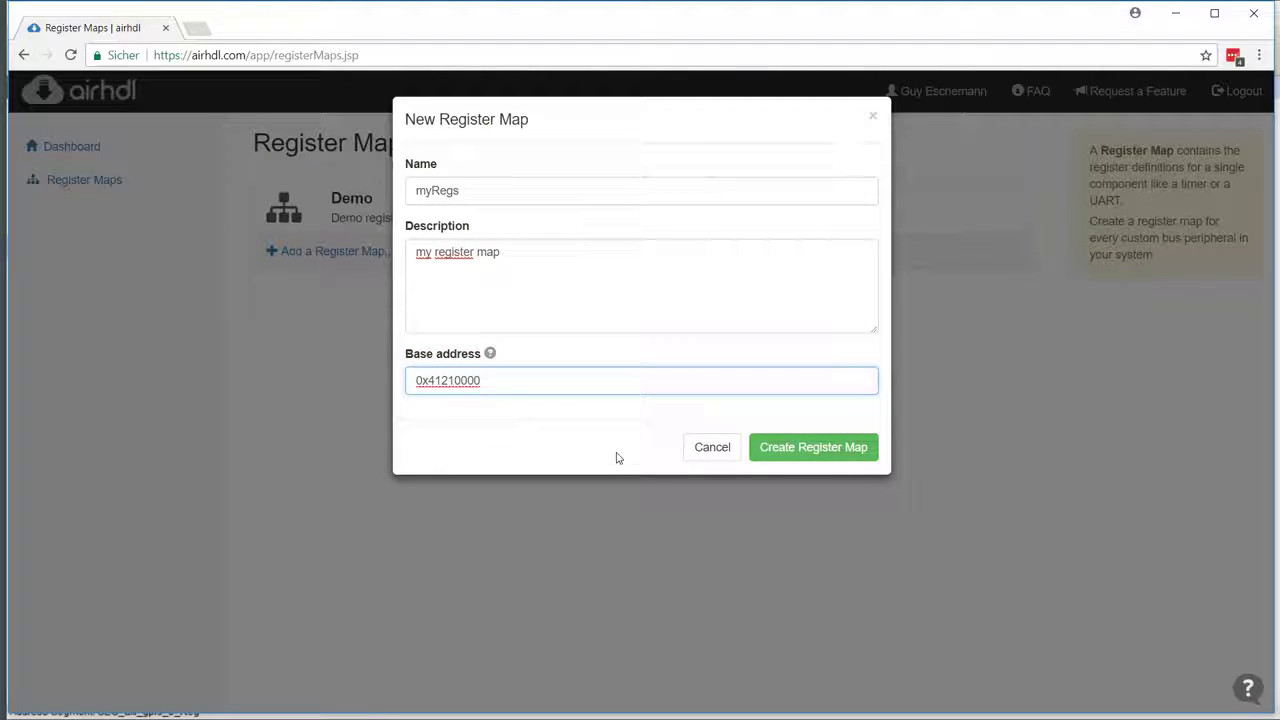
left_click(795, 450)
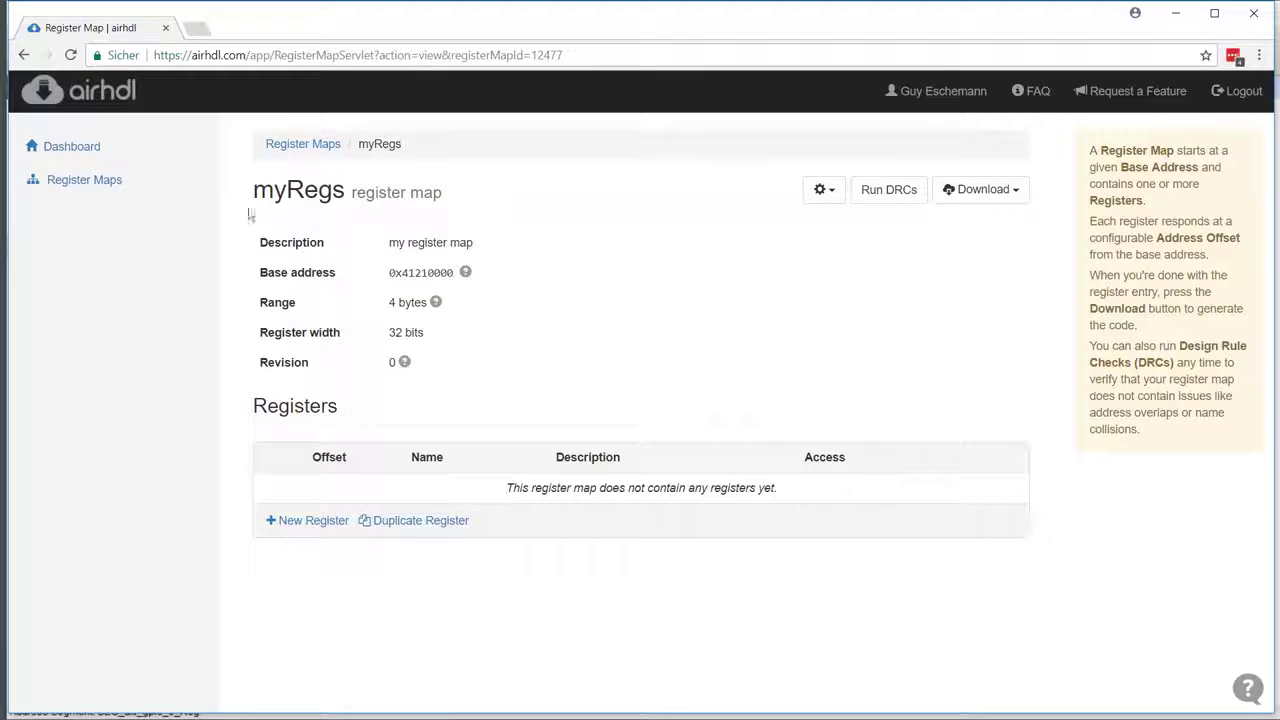
Open the myRegs register map's properties for editing and save them
left_click(829, 189)
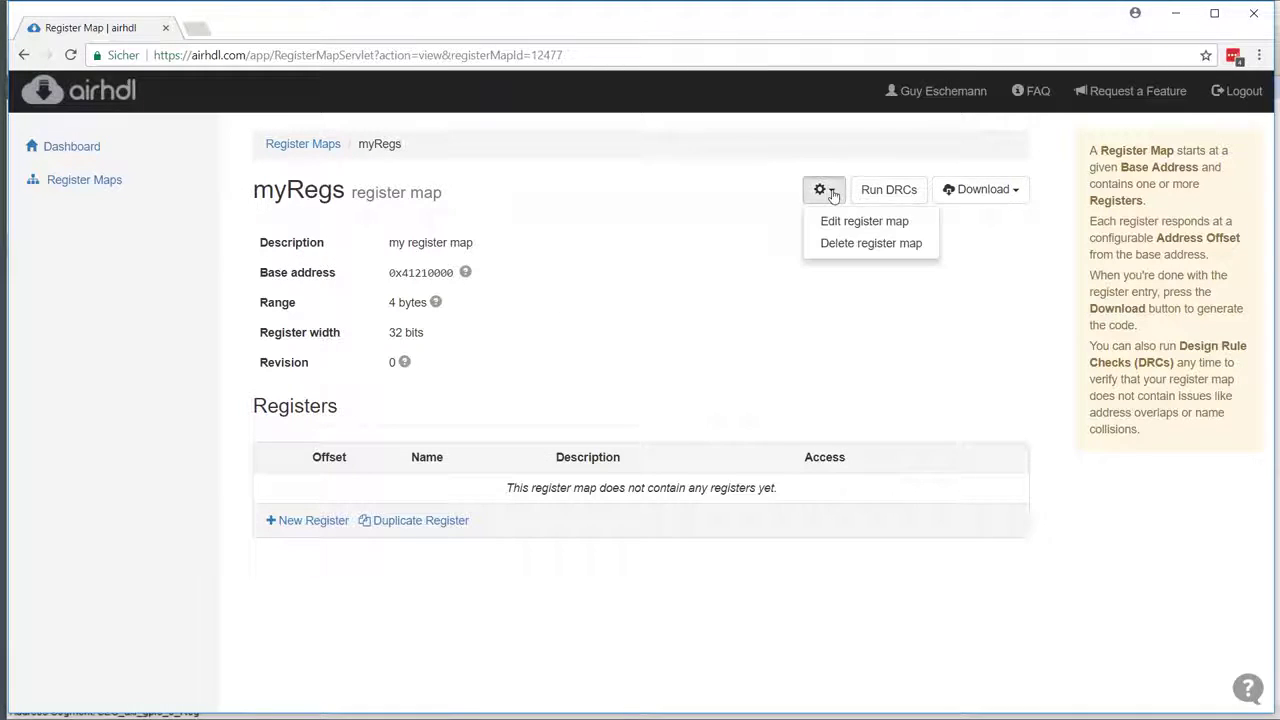
left_click(837, 223)
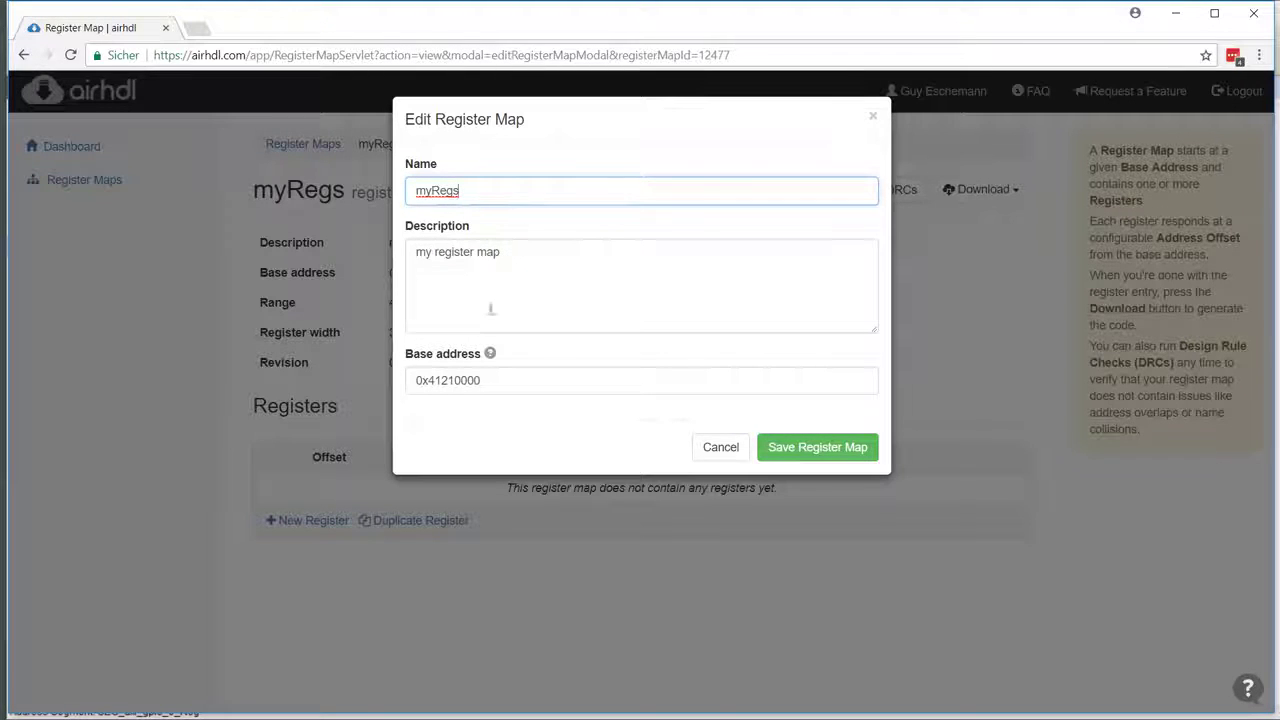
left_click(815, 449)
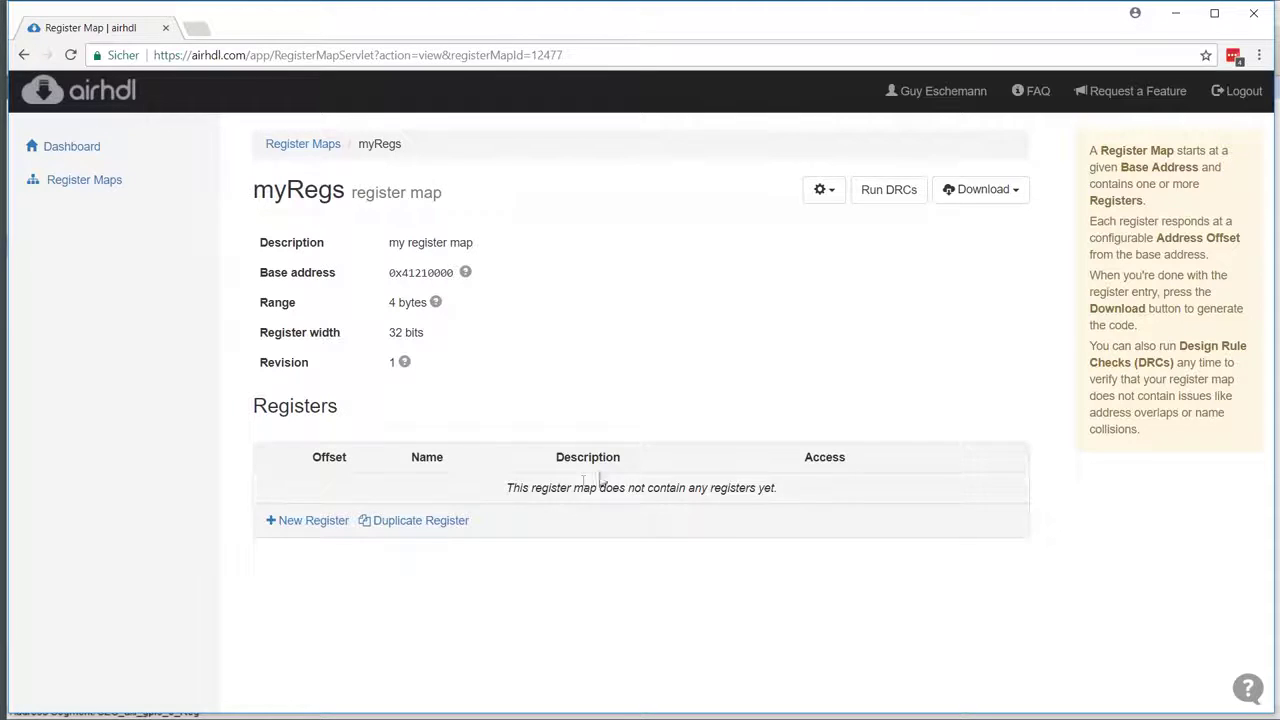
Create a read-write register named Control at address offset 0x0, without the default "value" field
left_click(309, 521)
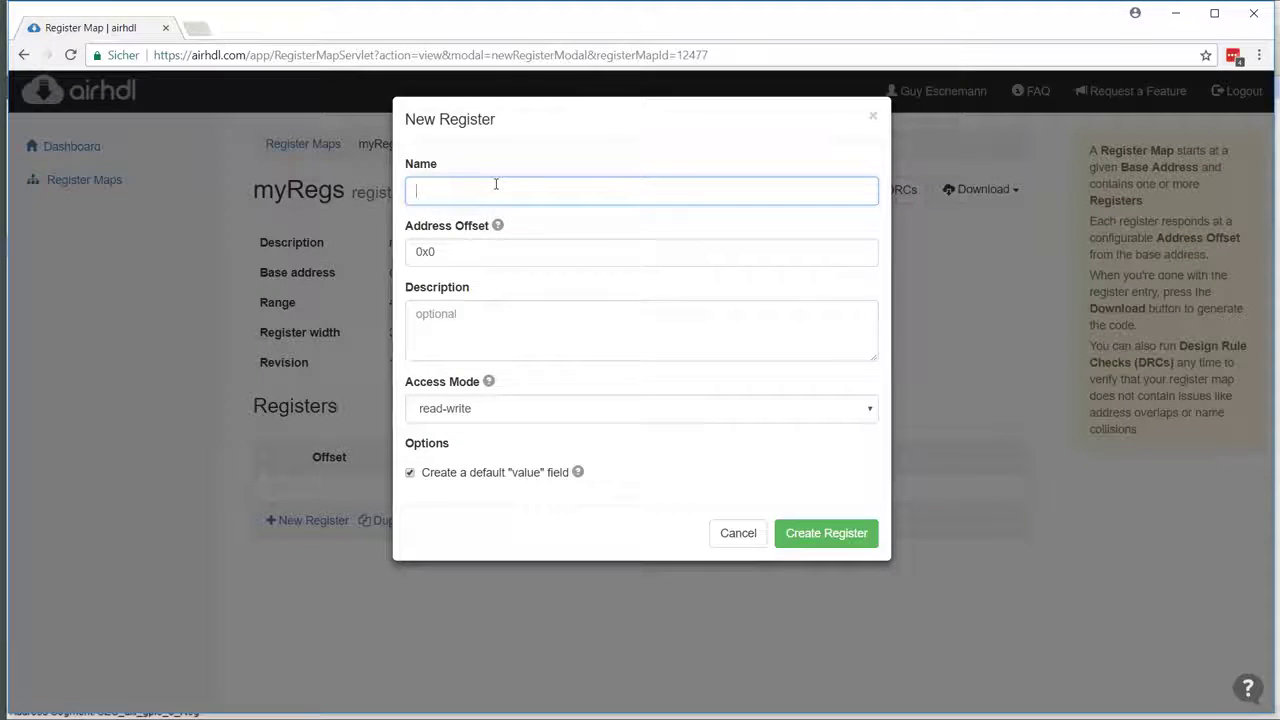
type("Control")
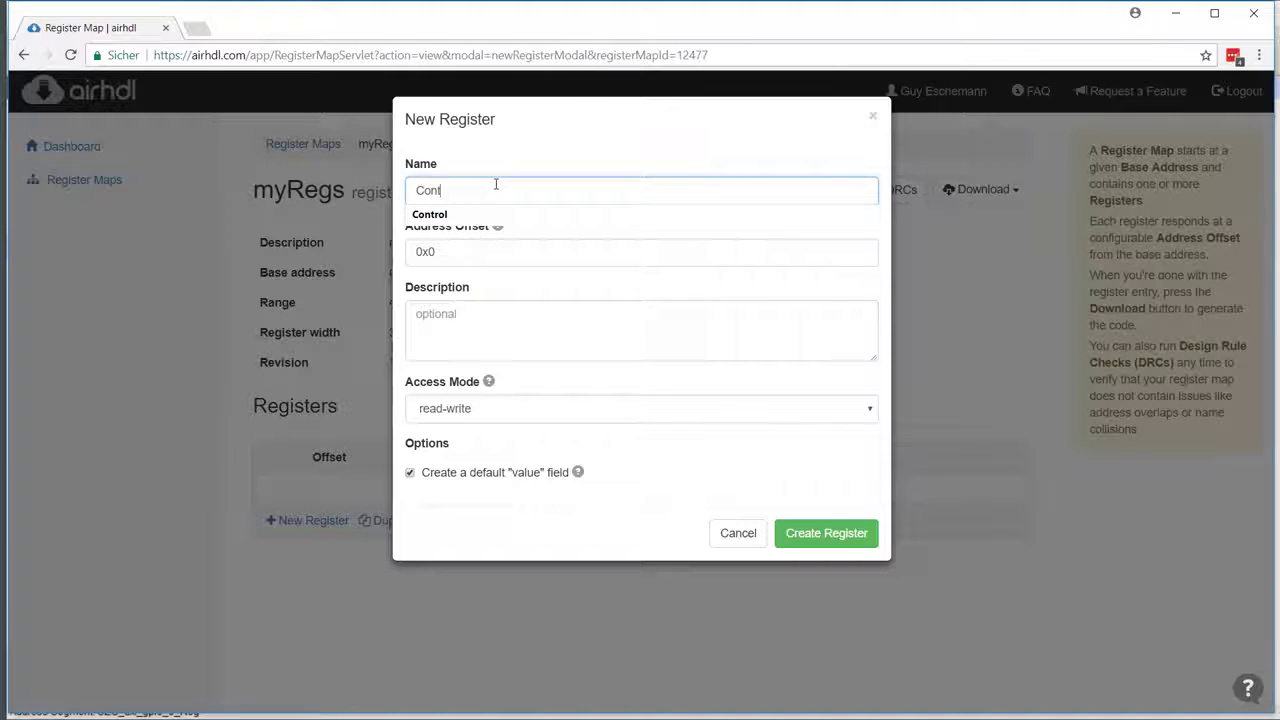
key("Tab")
left_click(515, 243)
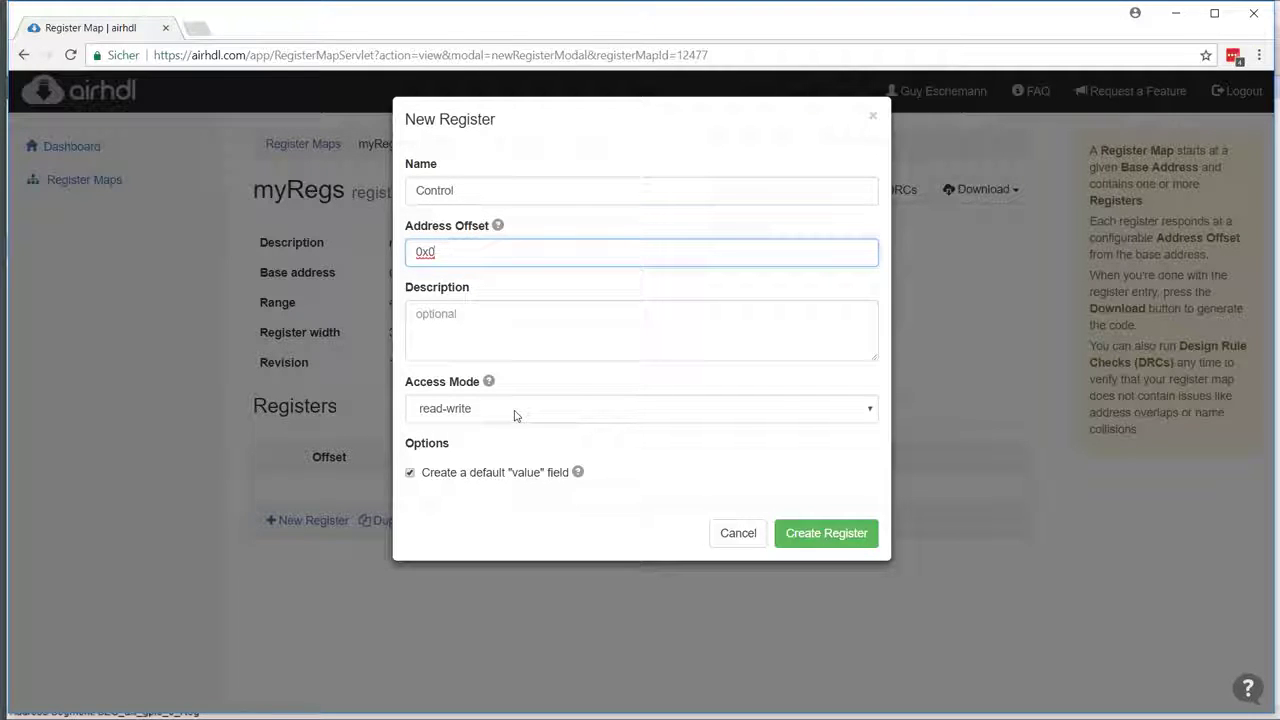
left_click(410, 473)
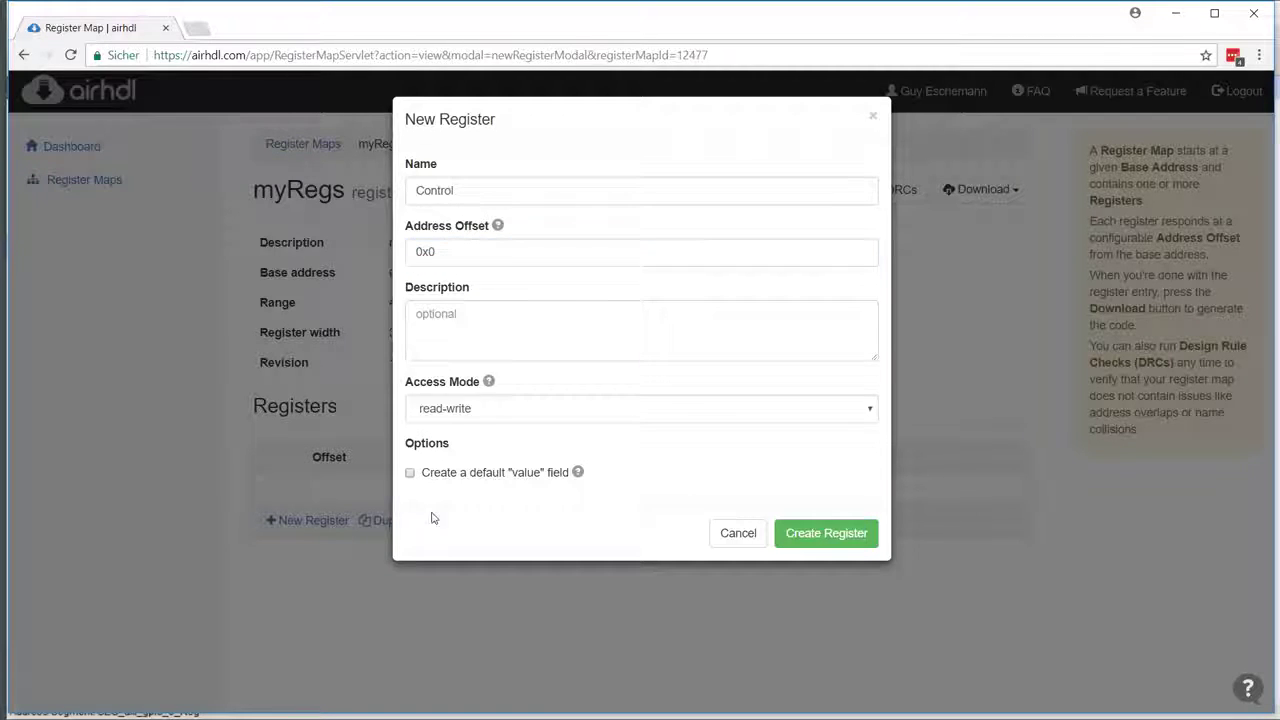
left_click(846, 533)
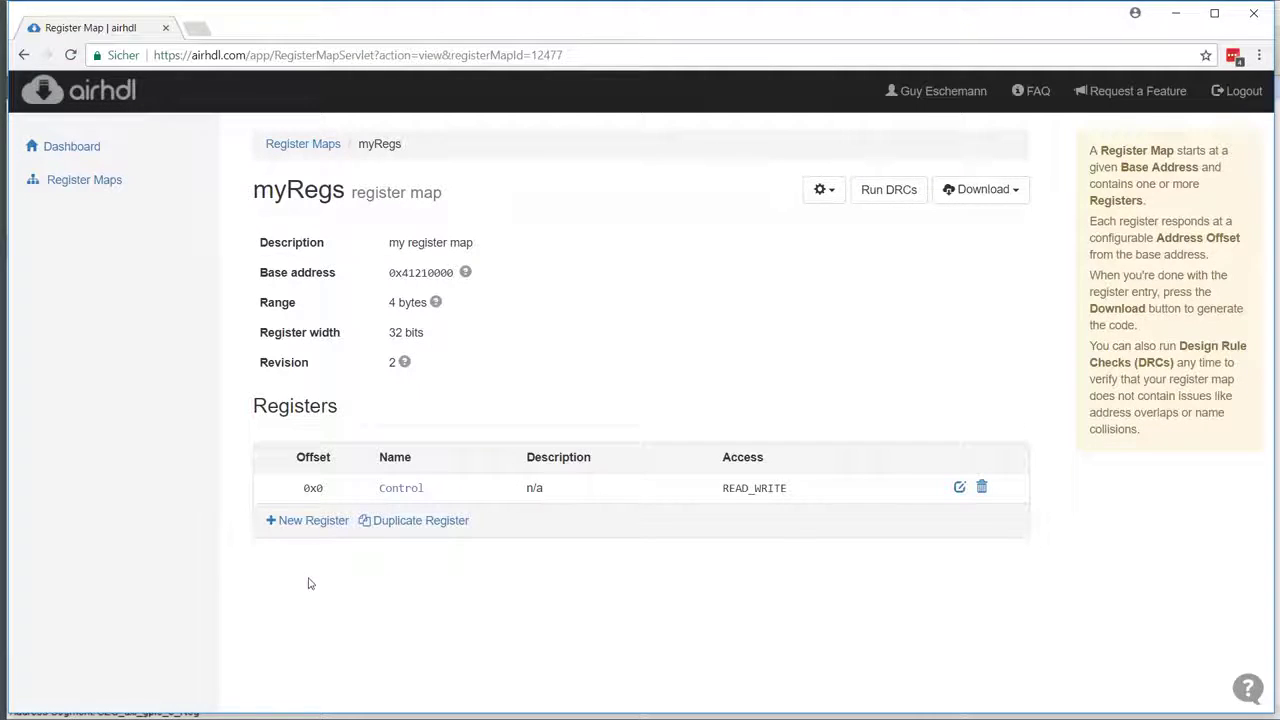
Create a read-only register named Status at address offset 0x4, without the default "value" field
left_click(309, 521)
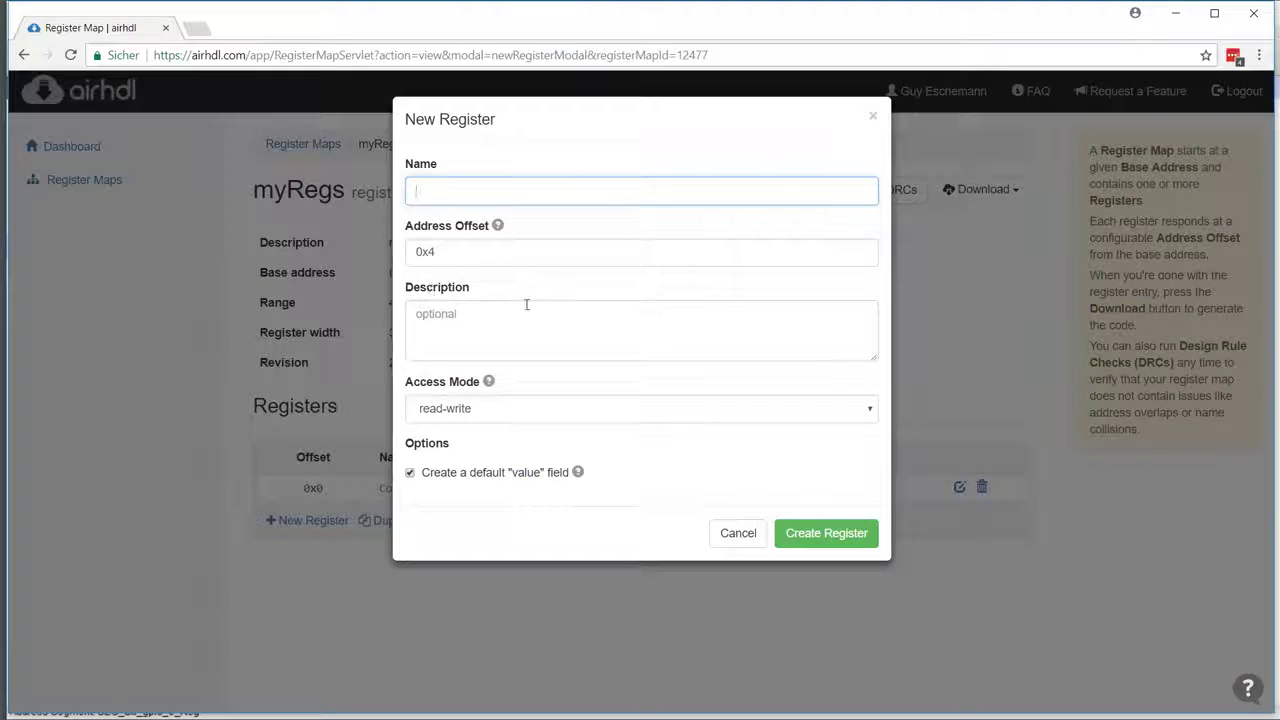
type("St")
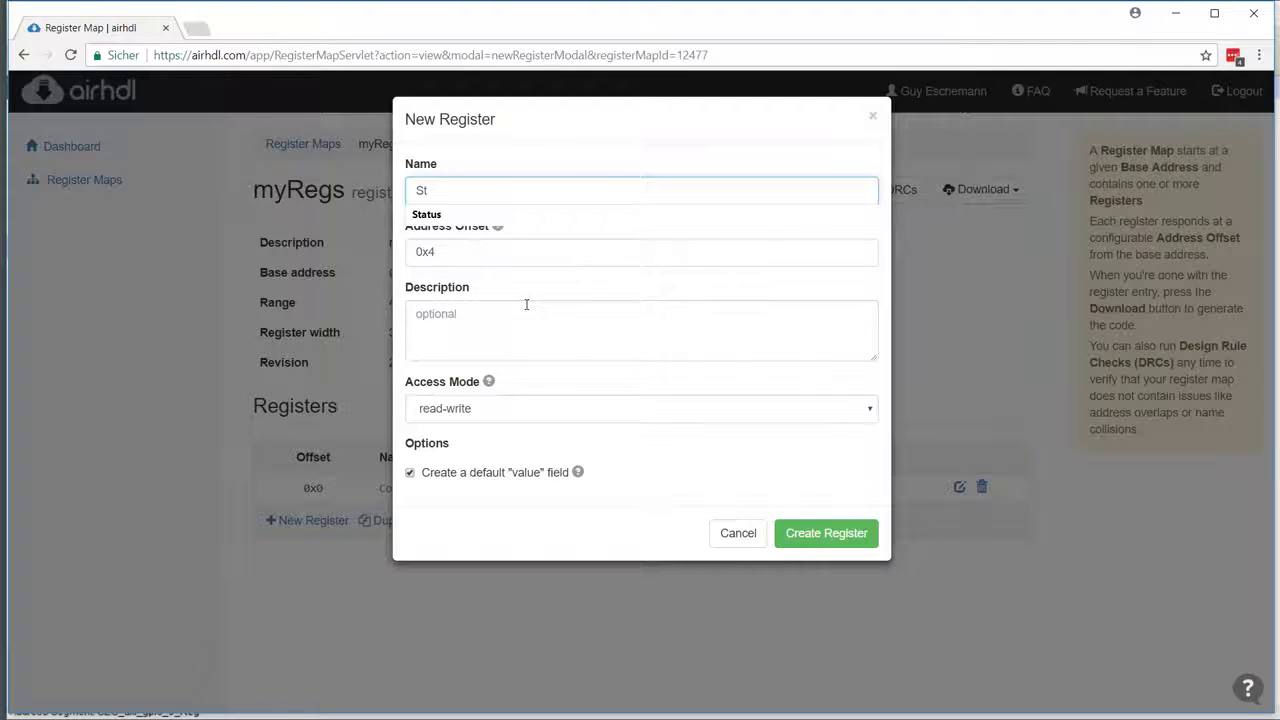
key("Down")
key("Tab")
key("Tab")
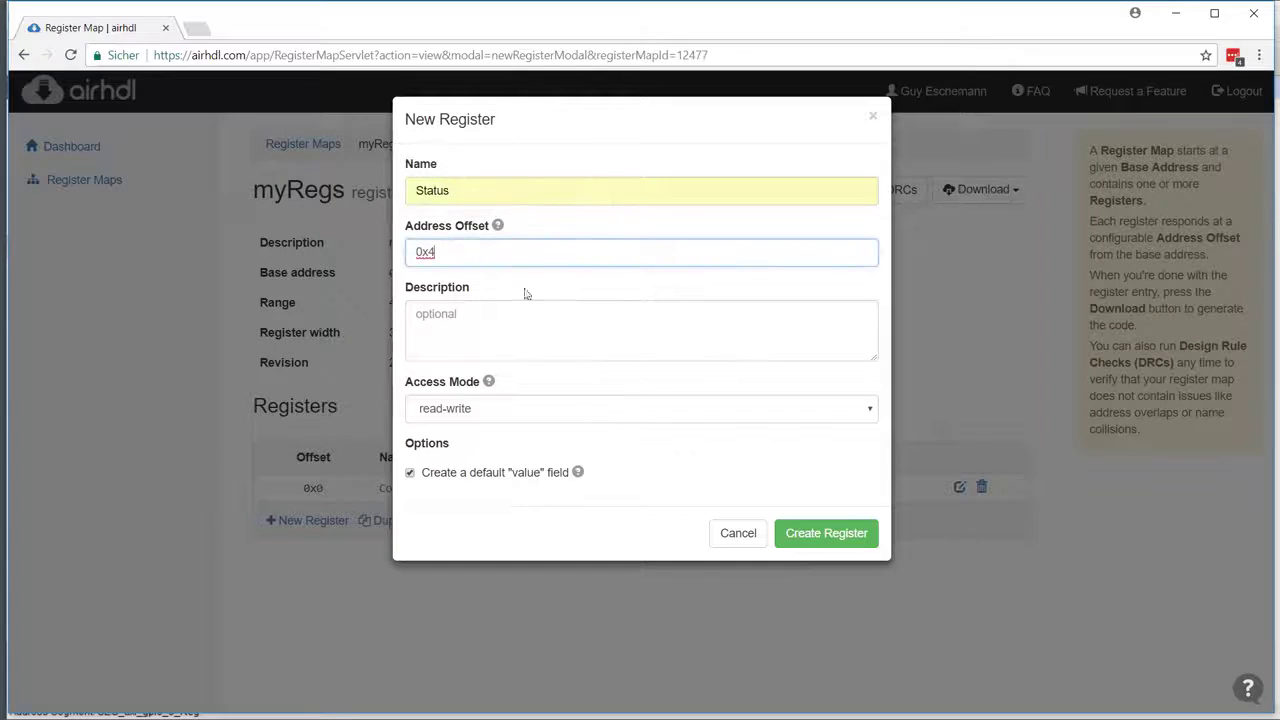
key("Tab")
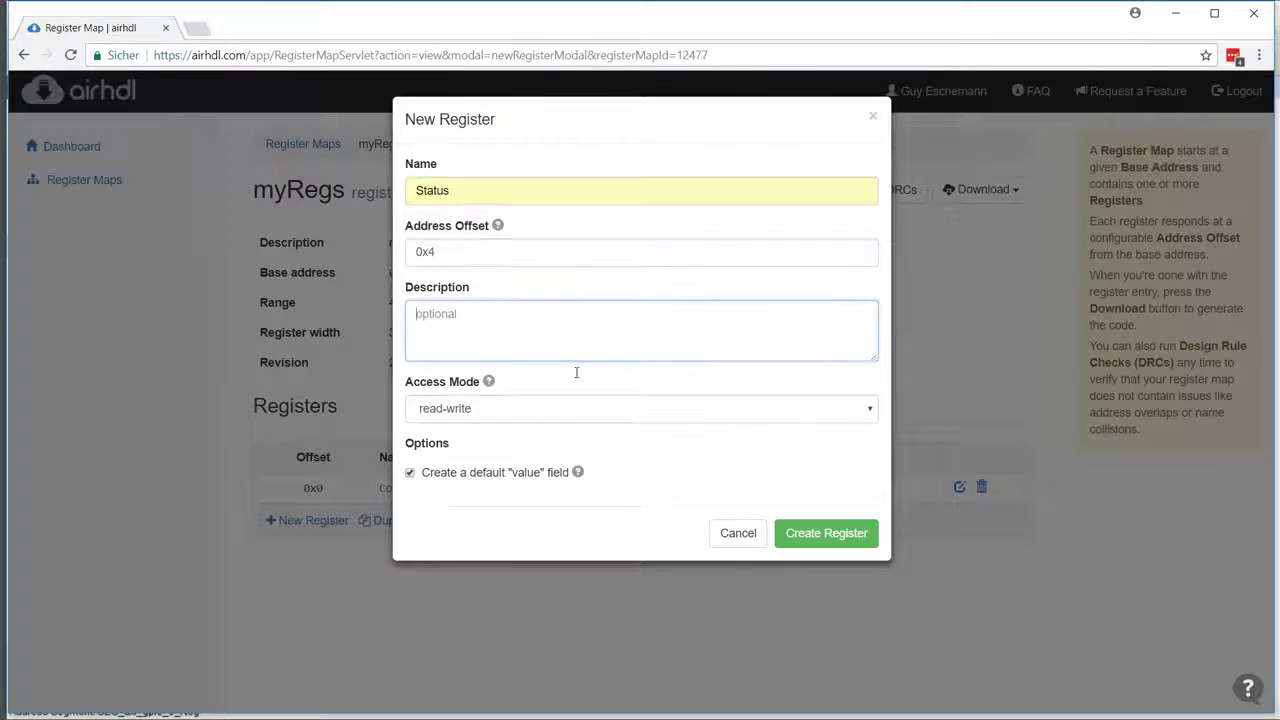
left_click(488, 418)
left_click(500, 444)
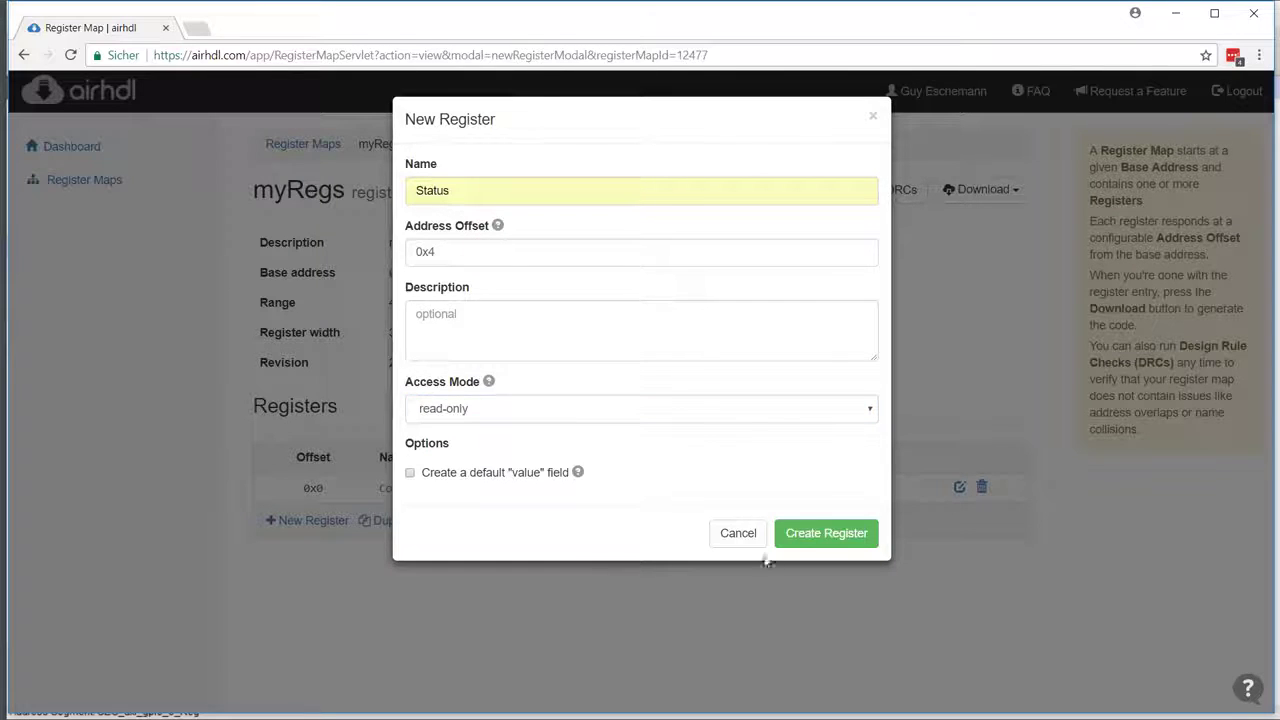
left_click(826, 533)
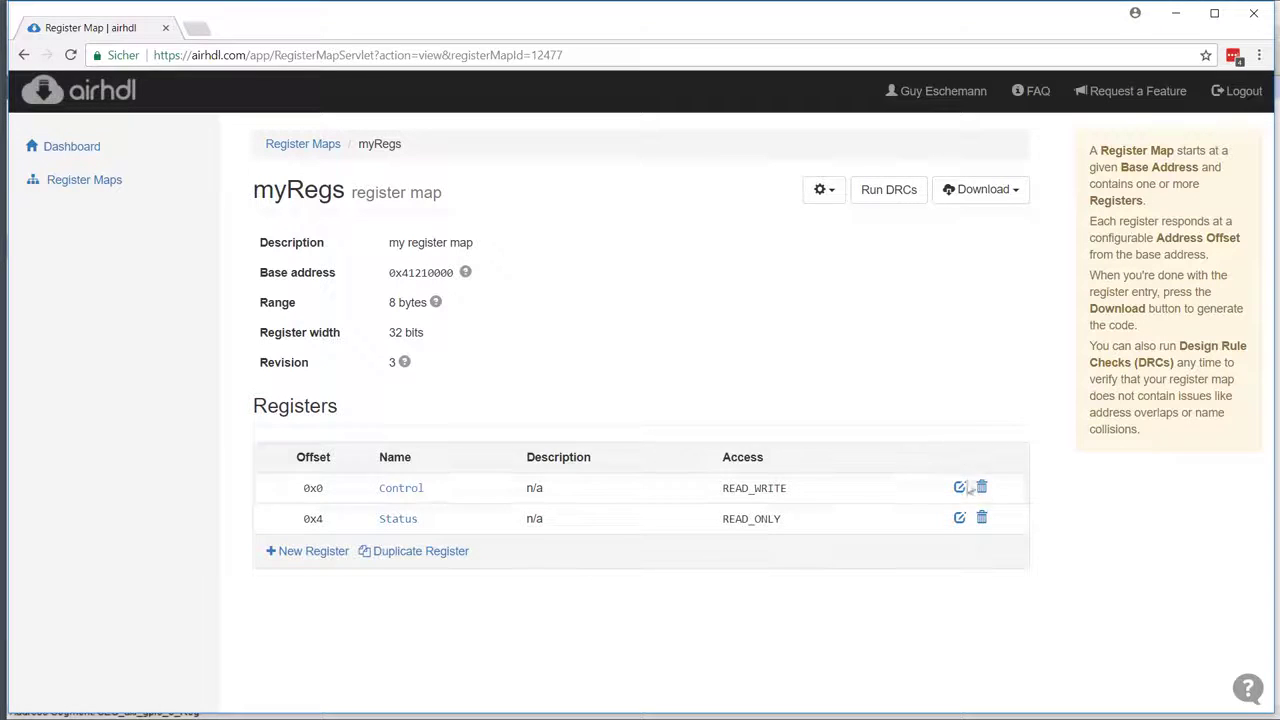
Edit the Status register to use the write-only access mode and save it
left_click(959, 517)
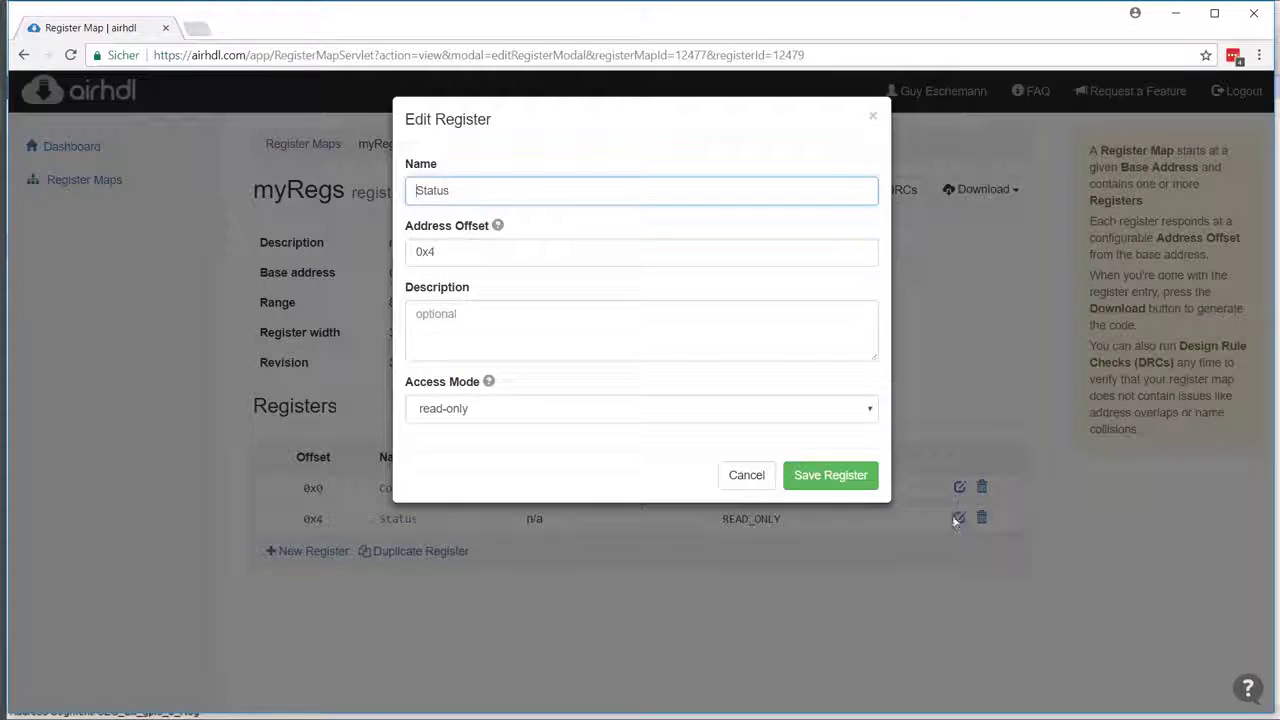
left_click(494, 408)
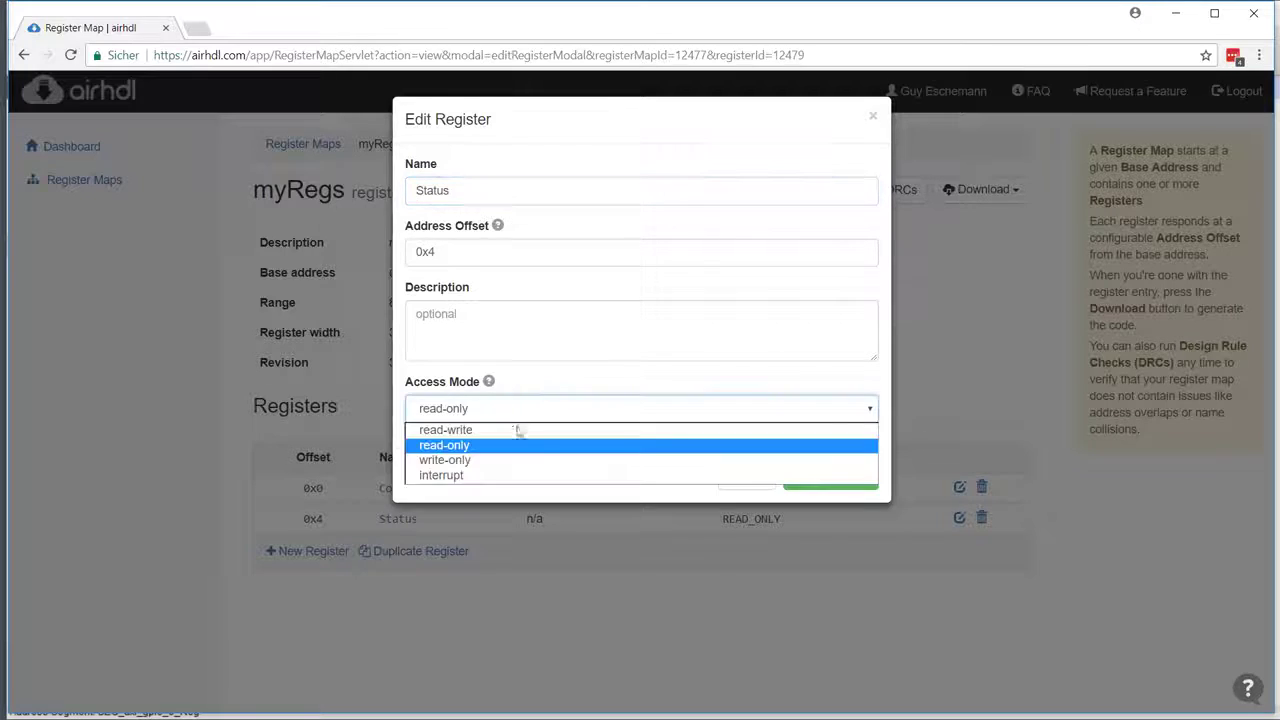
left_click(519, 460)
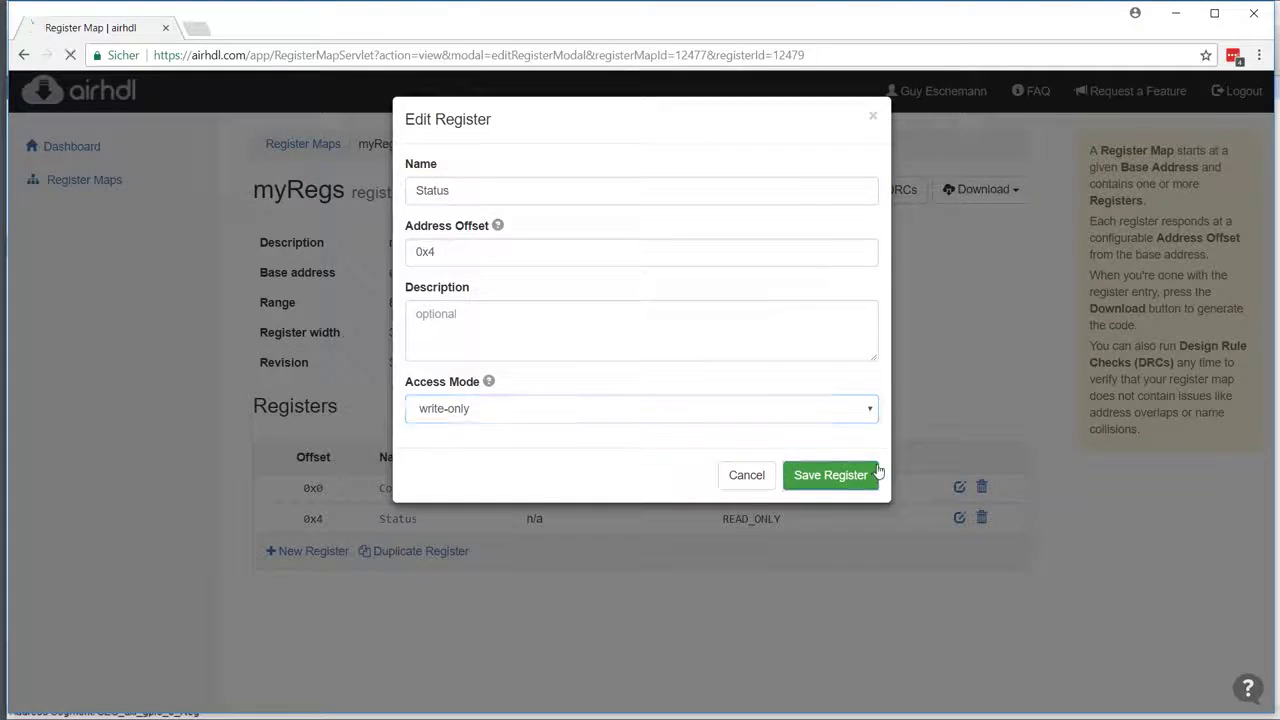
left_click(815, 478)
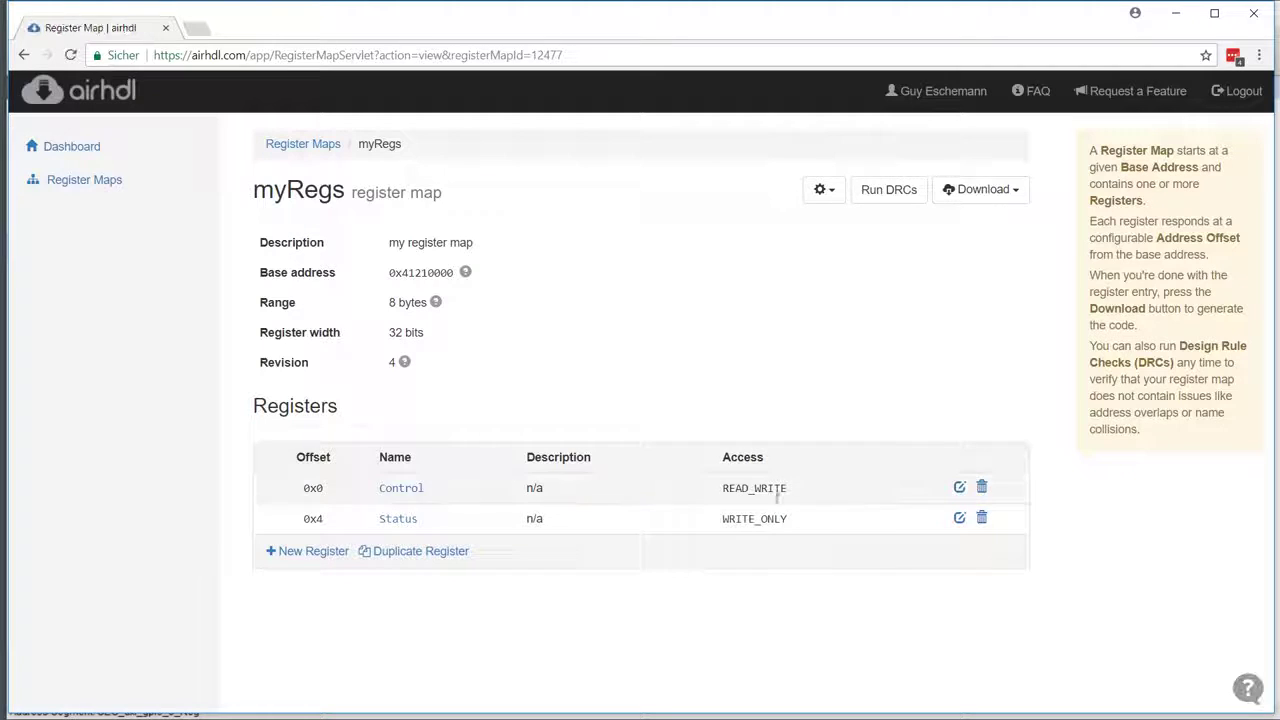
Restore the Status register's access mode to read-only and save it
left_click(958, 518)
left_click(585, 408)
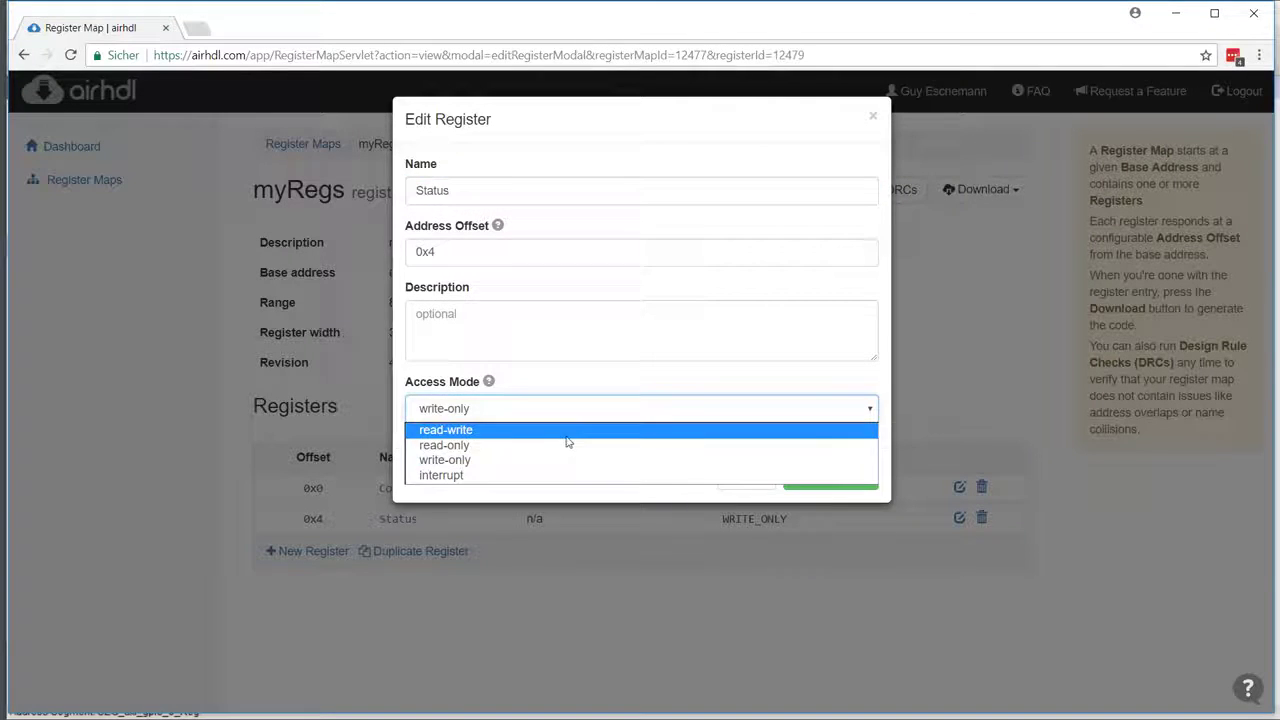
left_click(566, 443)
left_click(829, 476)
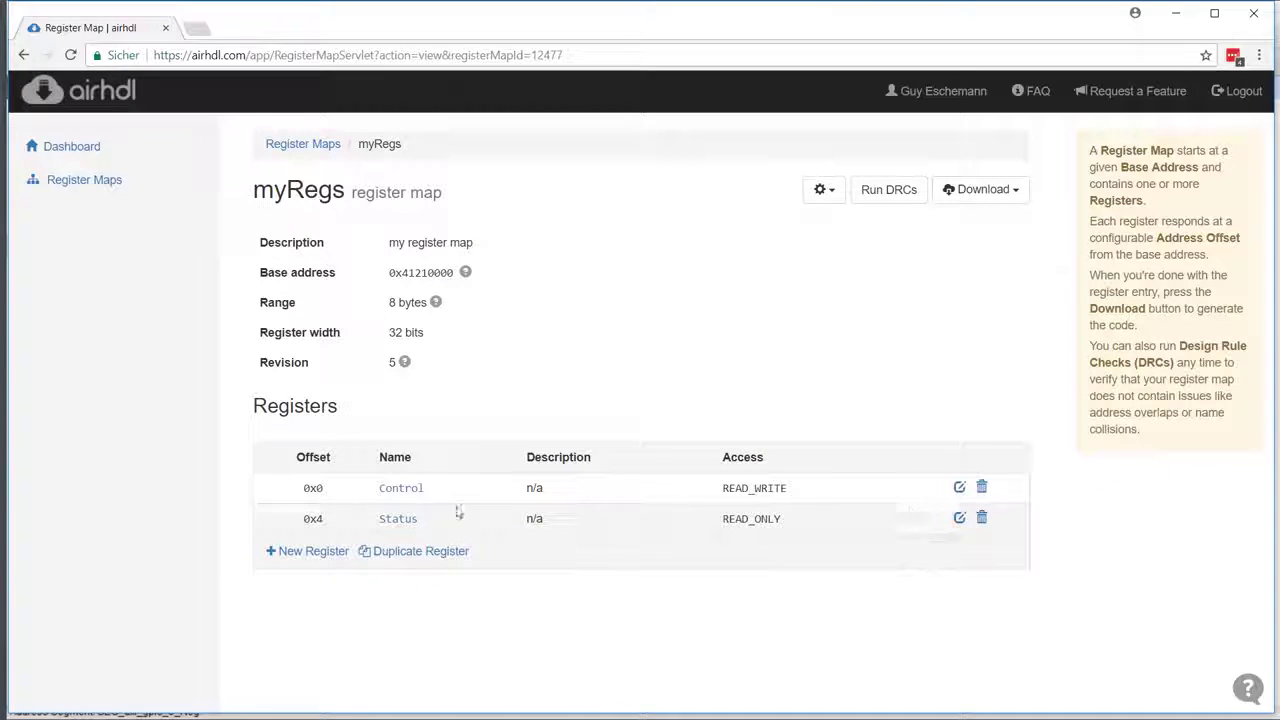
Add a 4-bit field named led at bit offset 0 to the Control register, with reset value 0x0
left_click(485, 489)
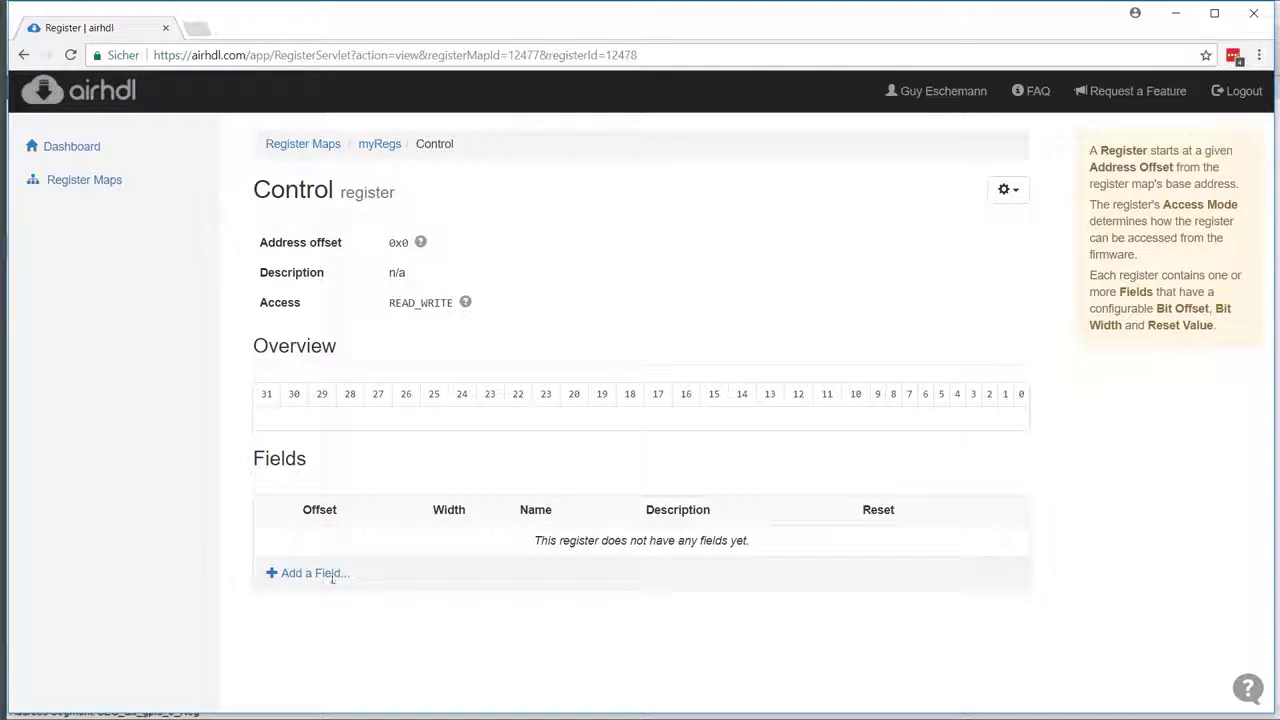
left_click(300, 573)
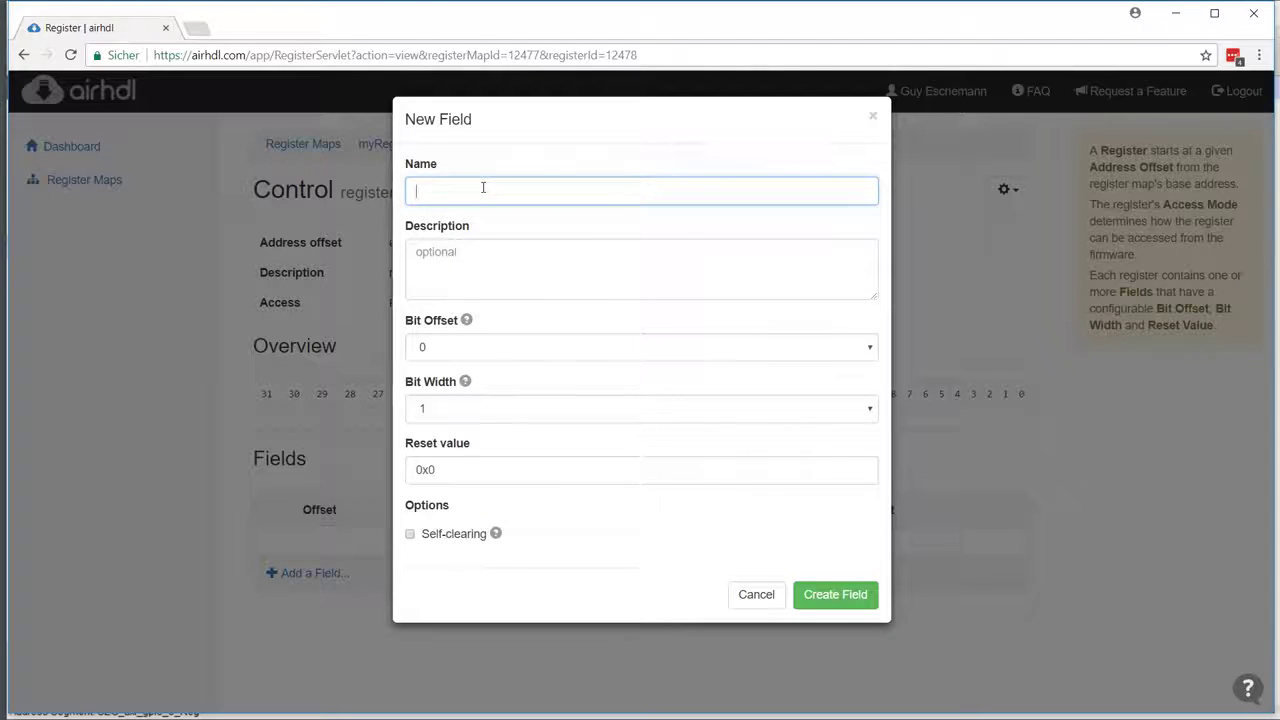
type("led")
key("Tab")
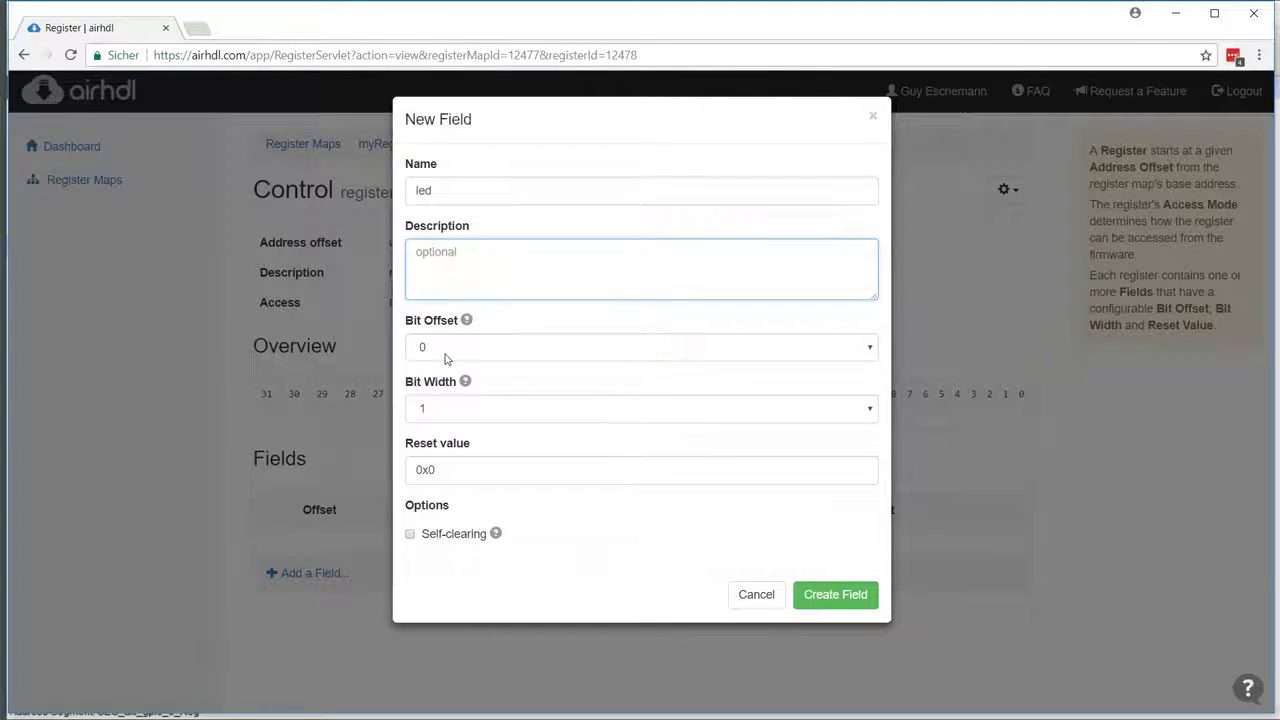
left_click(506, 412)
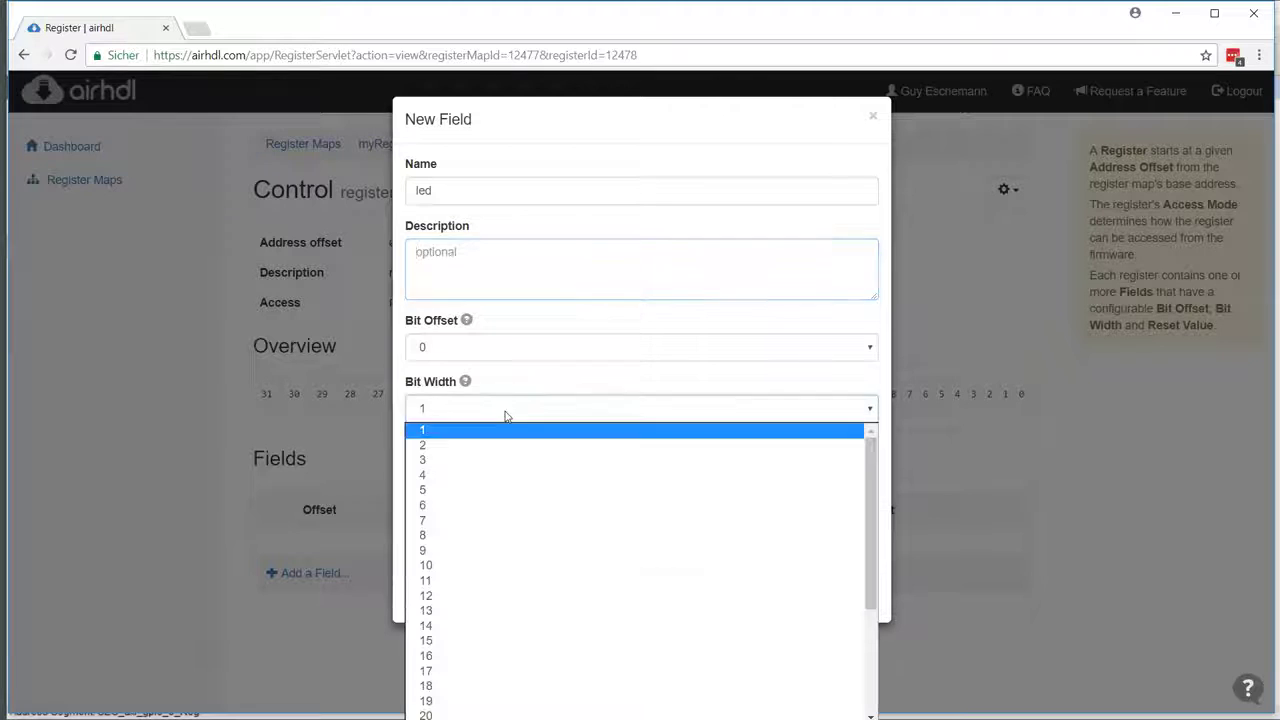
left_click(529, 474)
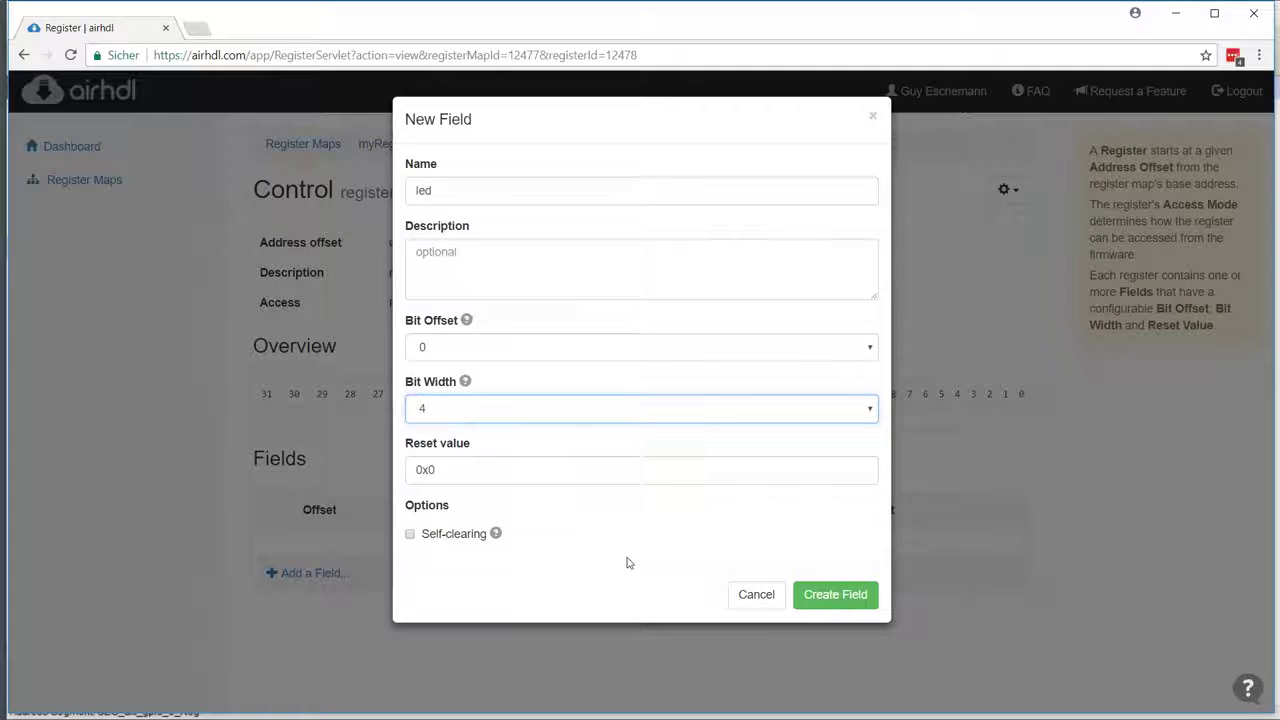
left_click(858, 597)
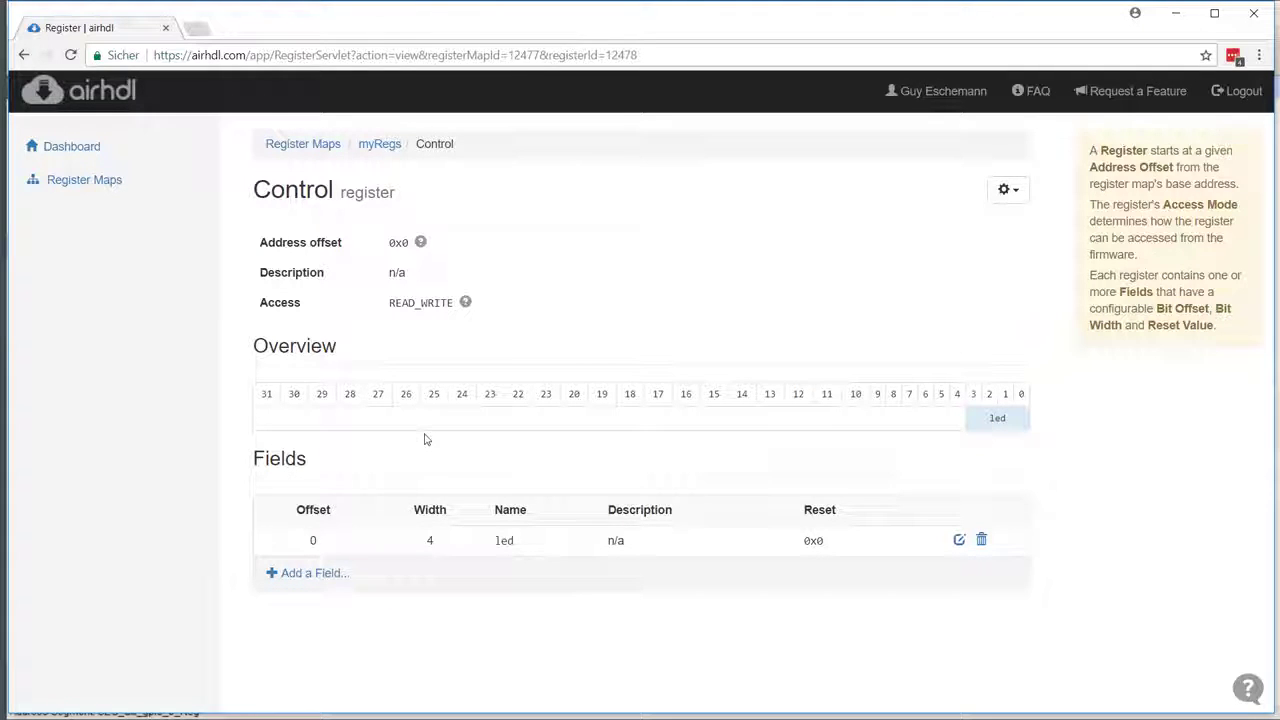
Add a 2-bit field named button at bit offset 0 to the Status register, with reset value 0x0
left_click(379, 143)
left_click(398, 519)
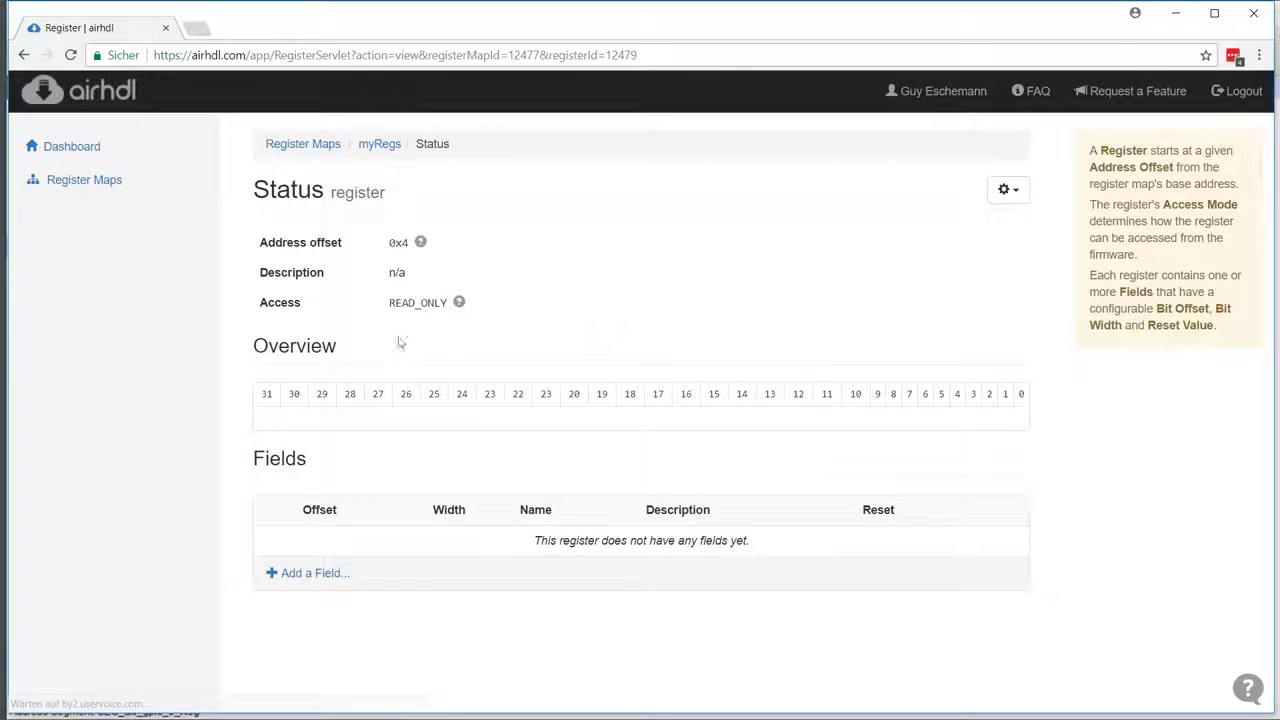
left_click(322, 572)
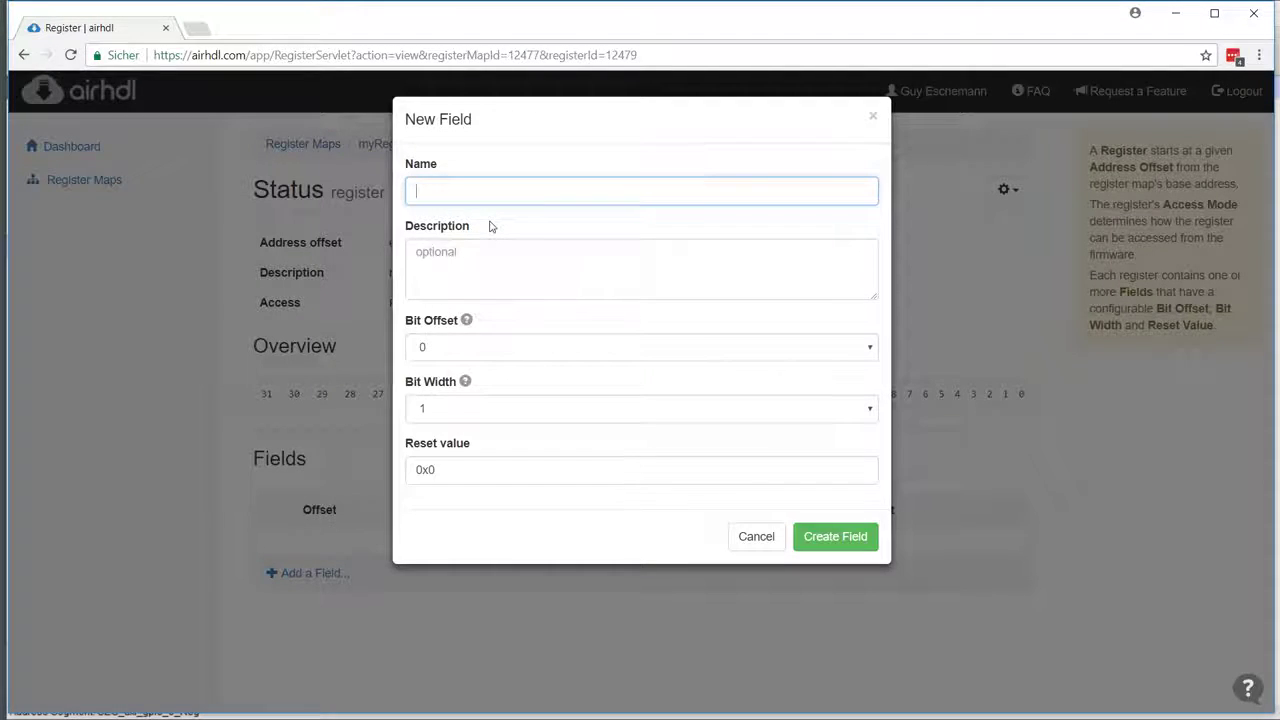
type("but")
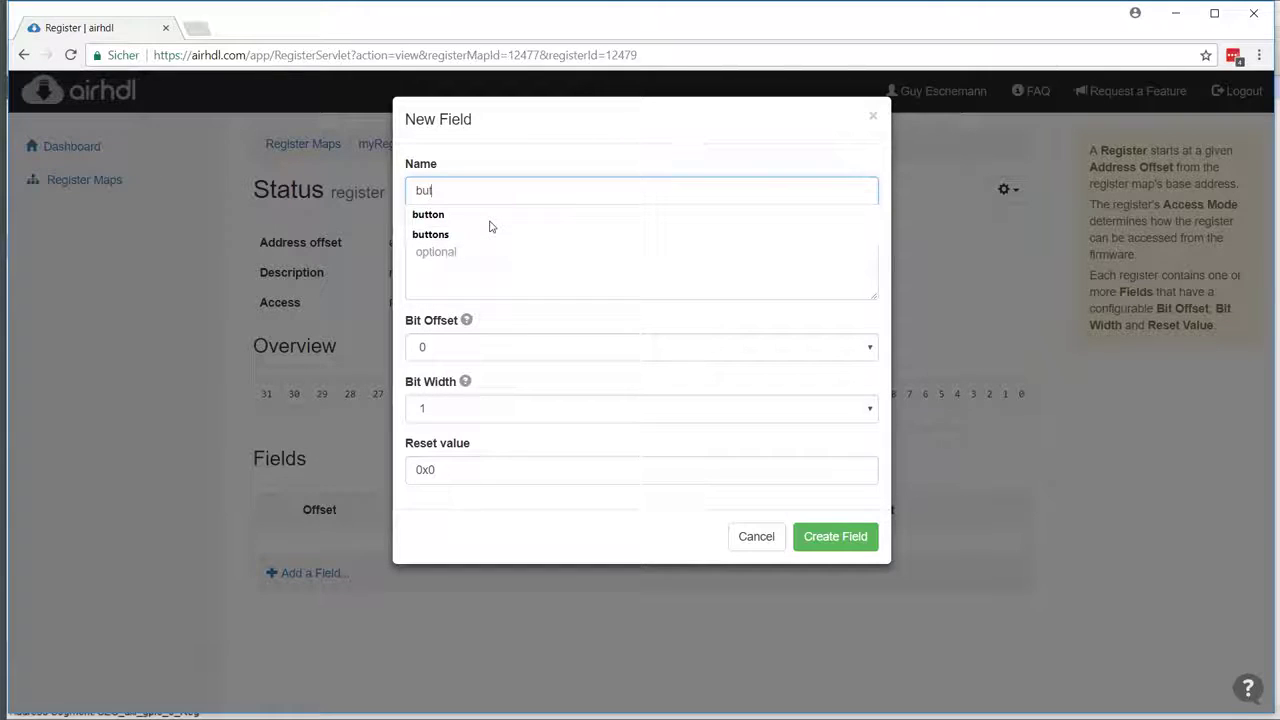
type("ton")
key("Tab")
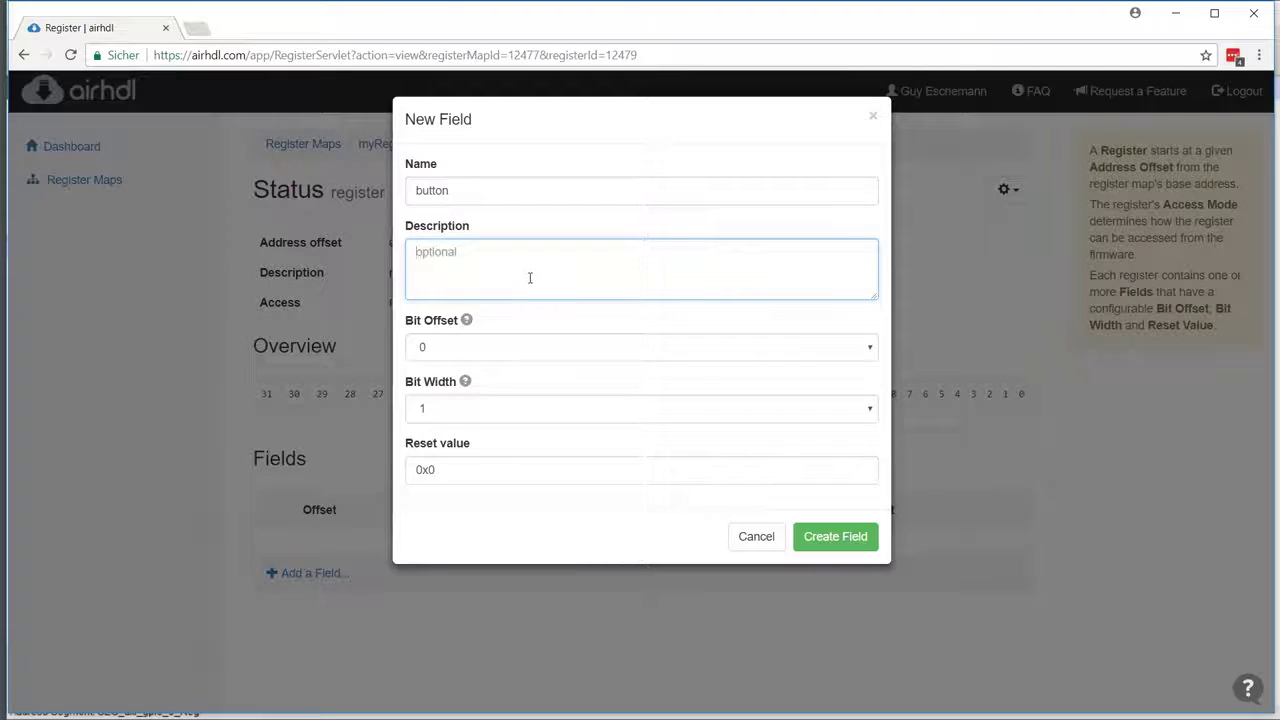
left_click(510, 414)
left_click(517, 446)
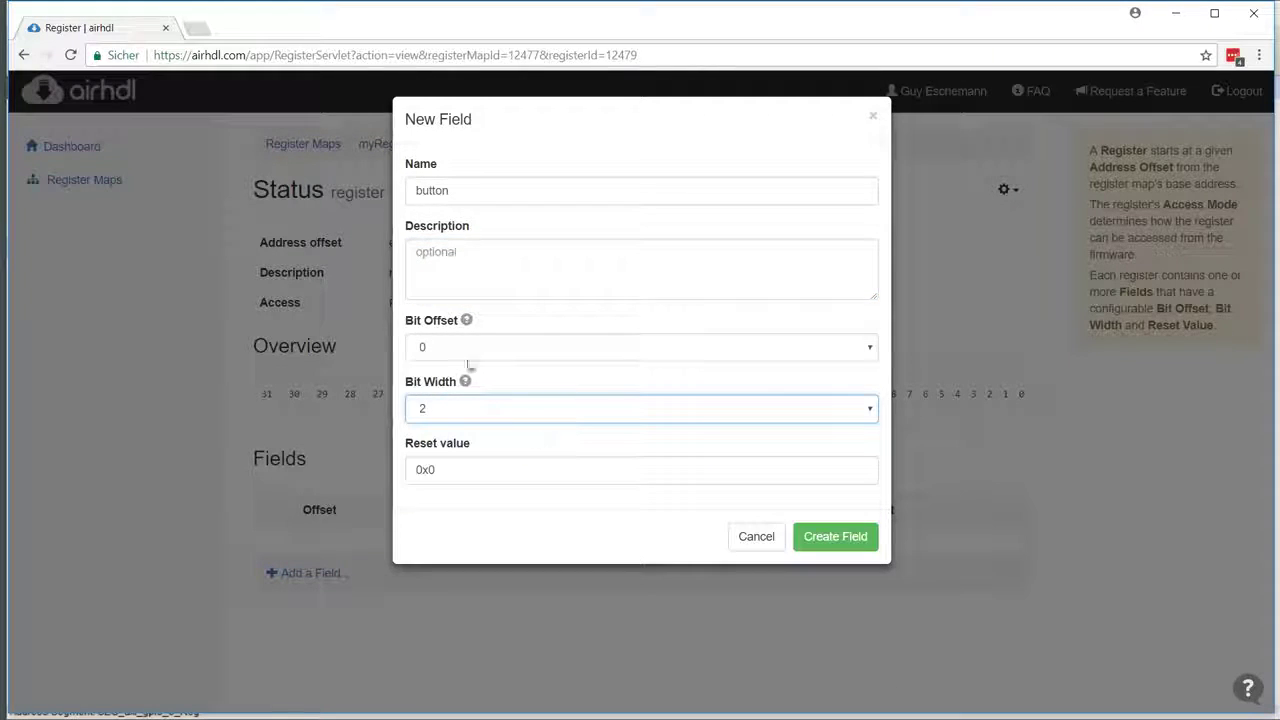
left_click(858, 547)
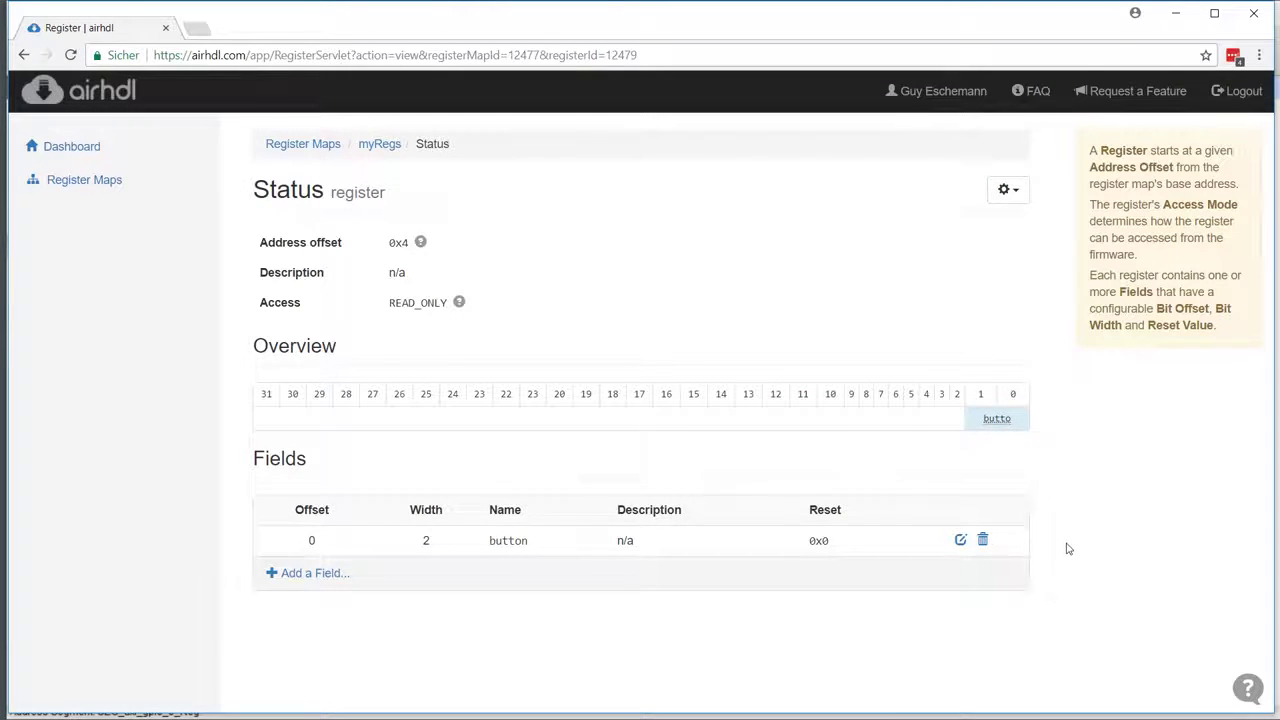
Return to the myRegs register map and run its design rule checks
left_click(379, 145)
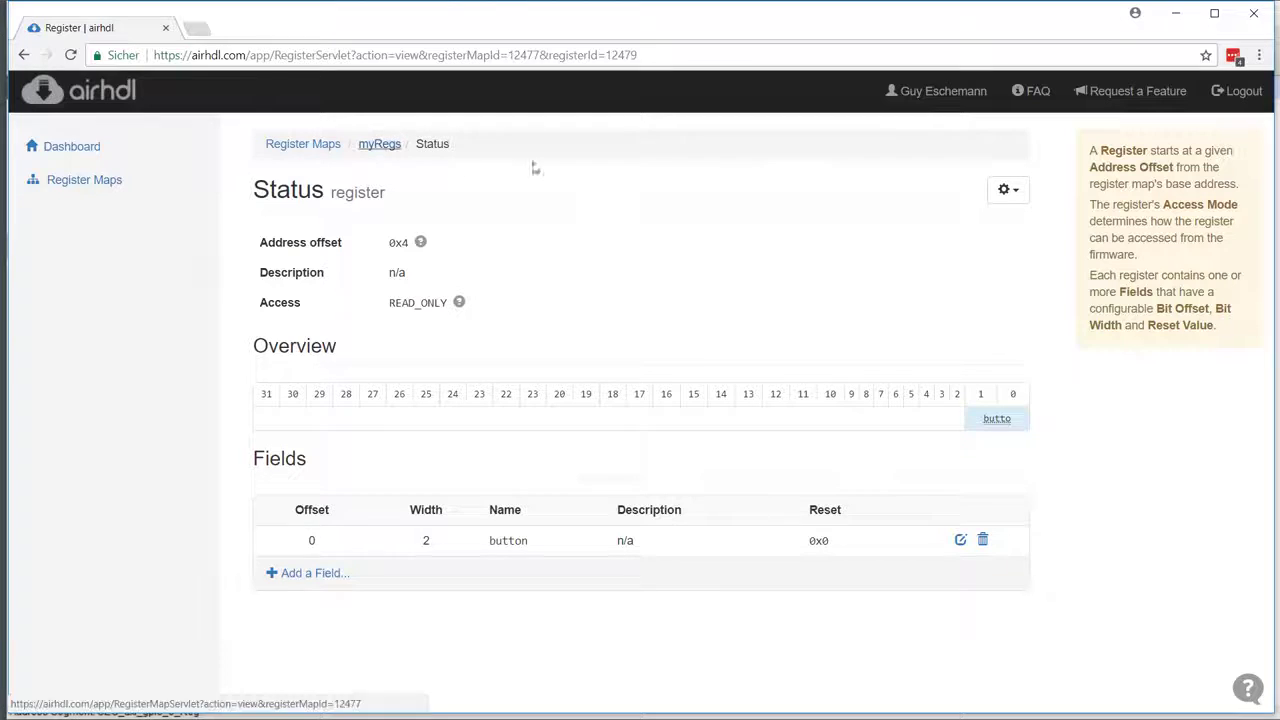
left_click(389, 148)
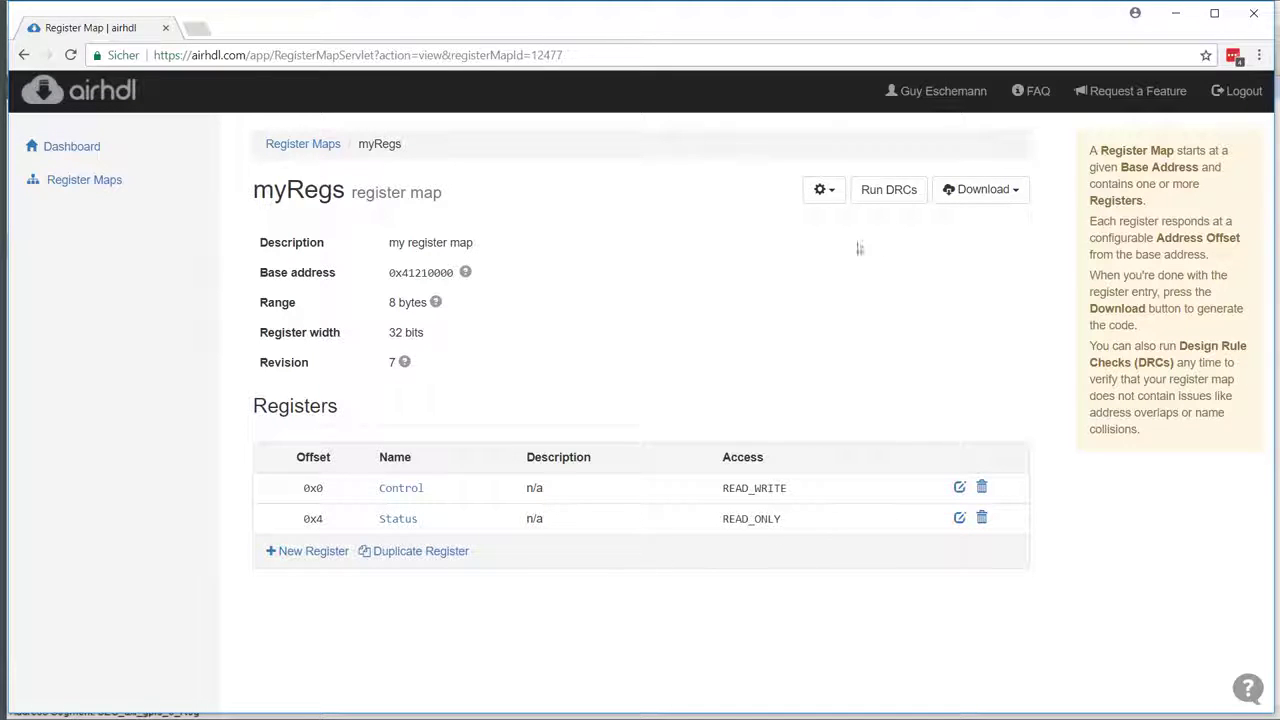
left_click(890, 191)
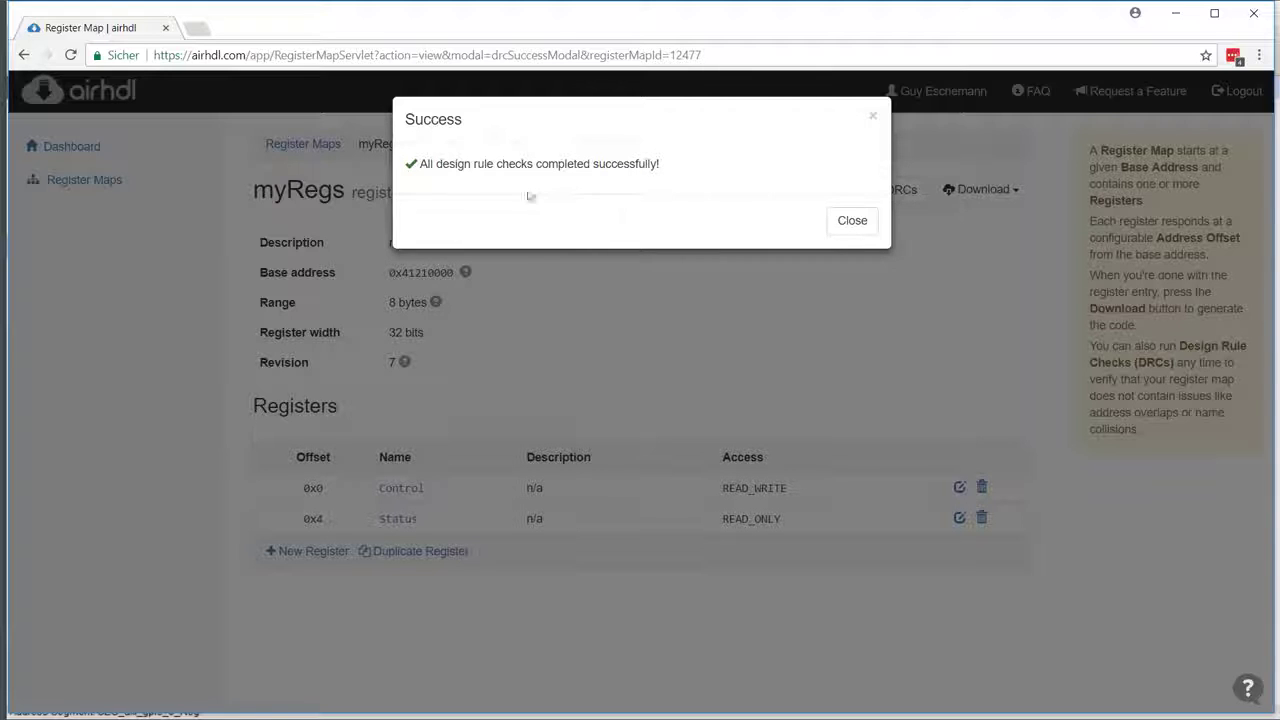
left_click(850, 224)
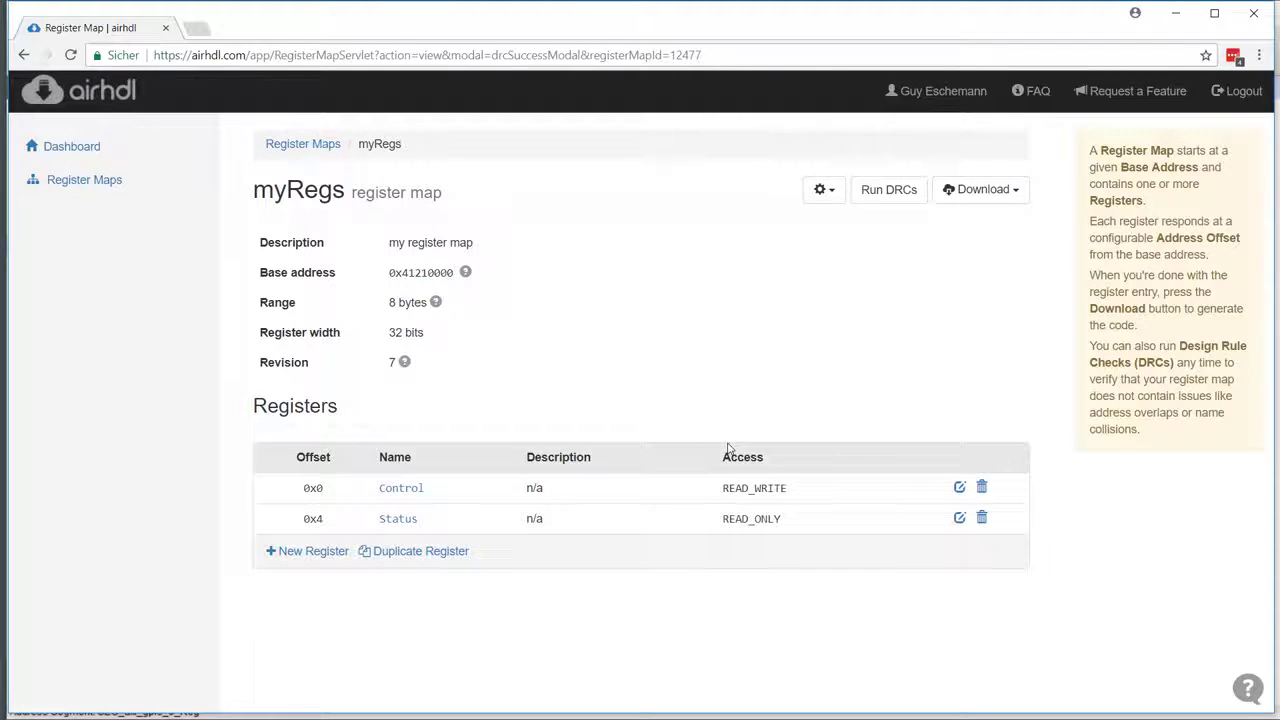
Edit the Status register to use the read-write access mode and save it
left_click(959, 519)
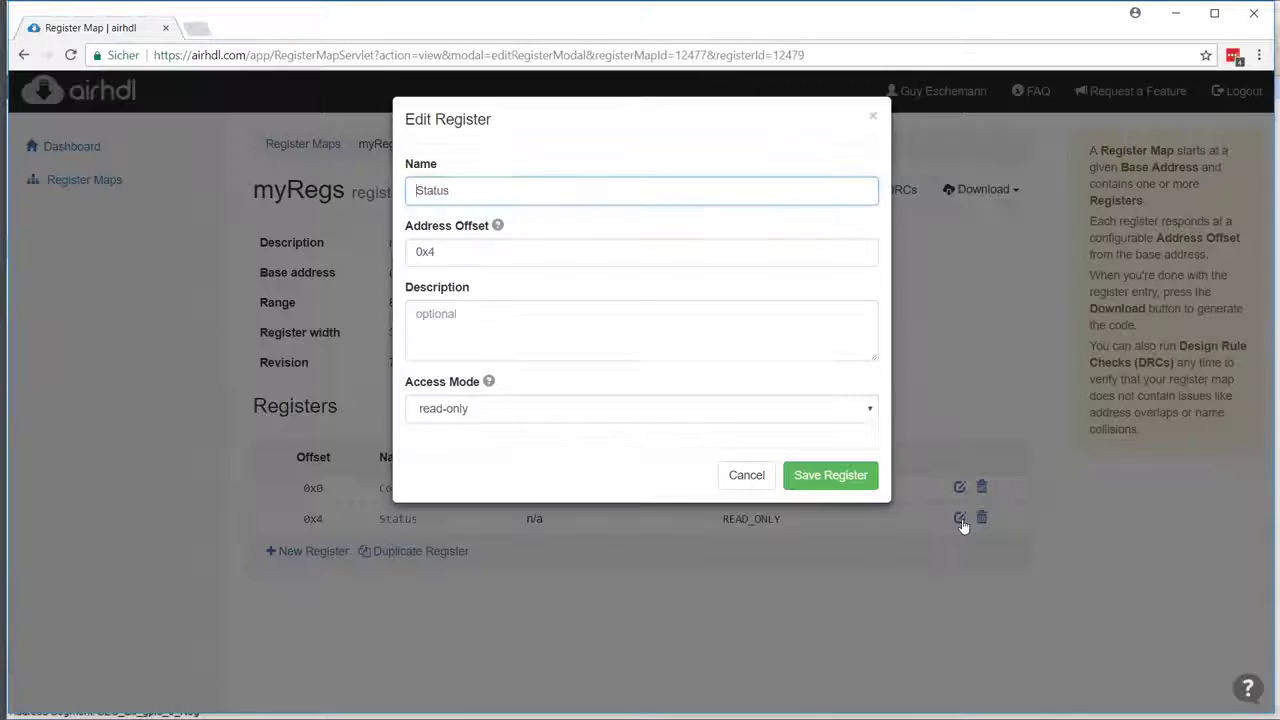
left_click(580, 410)
left_click(560, 432)
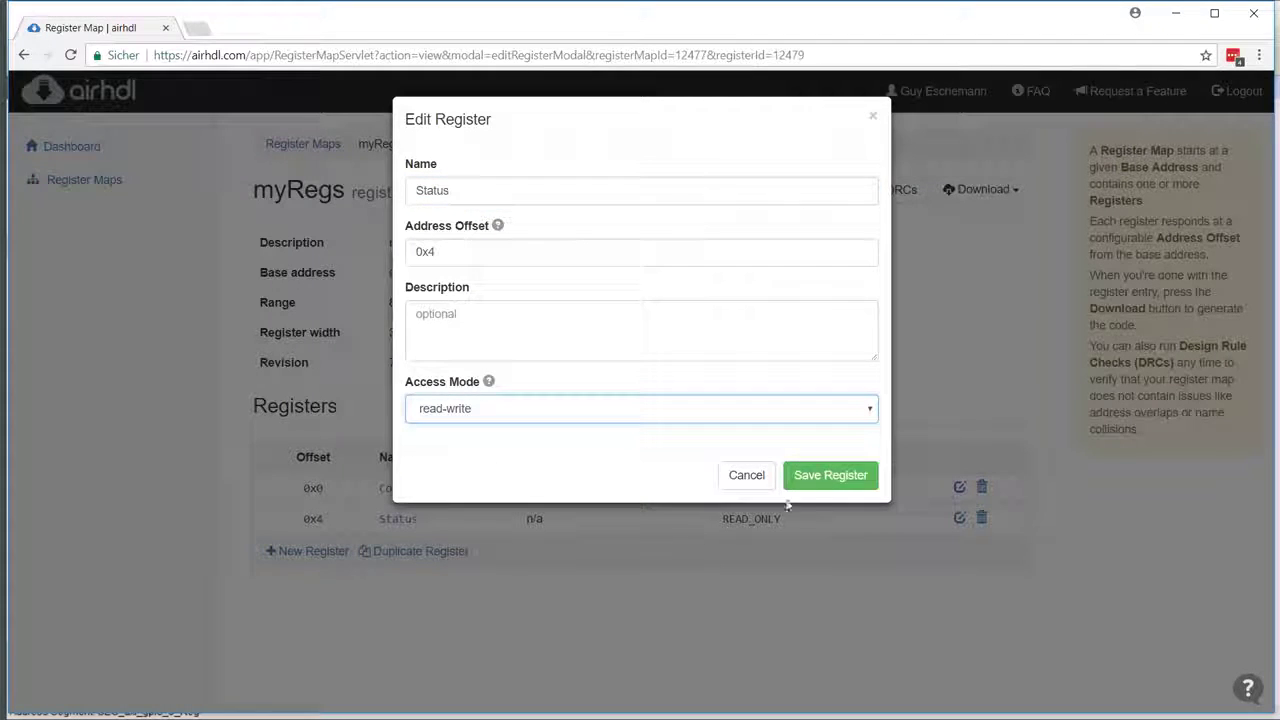
left_click(823, 476)
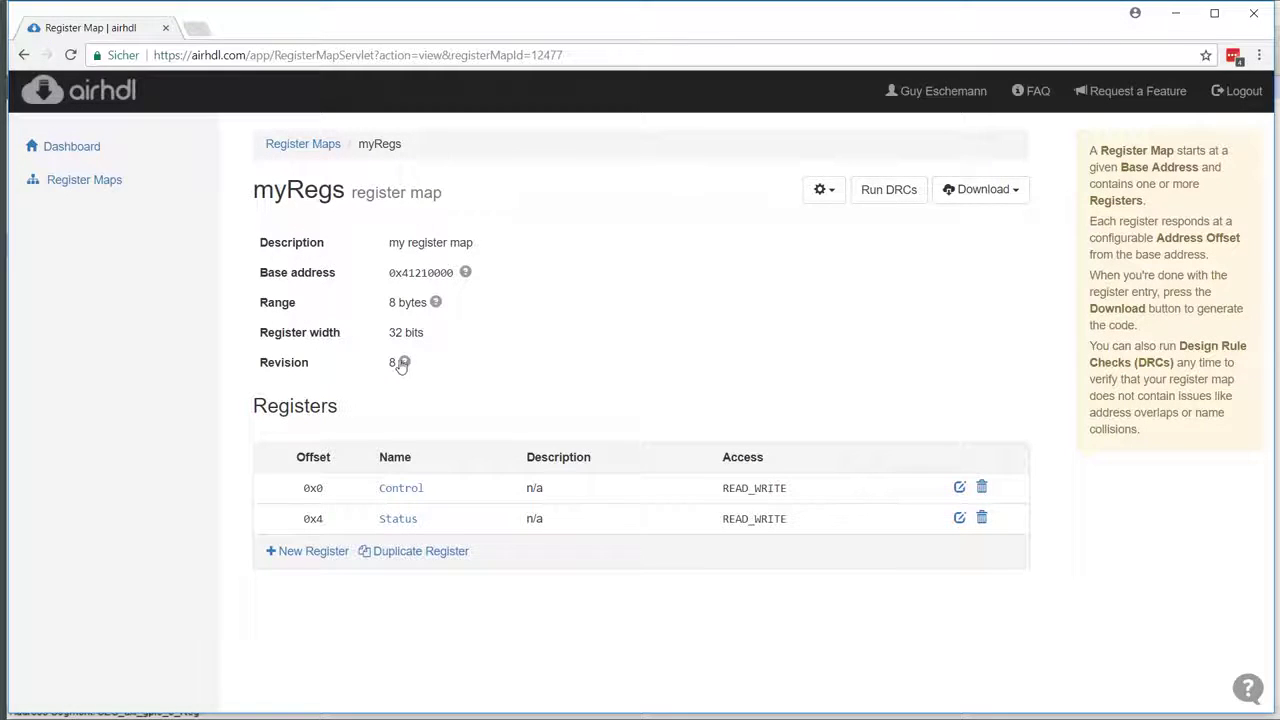
Set the Status register's access mode back to read-only and save it
left_click(959, 519)
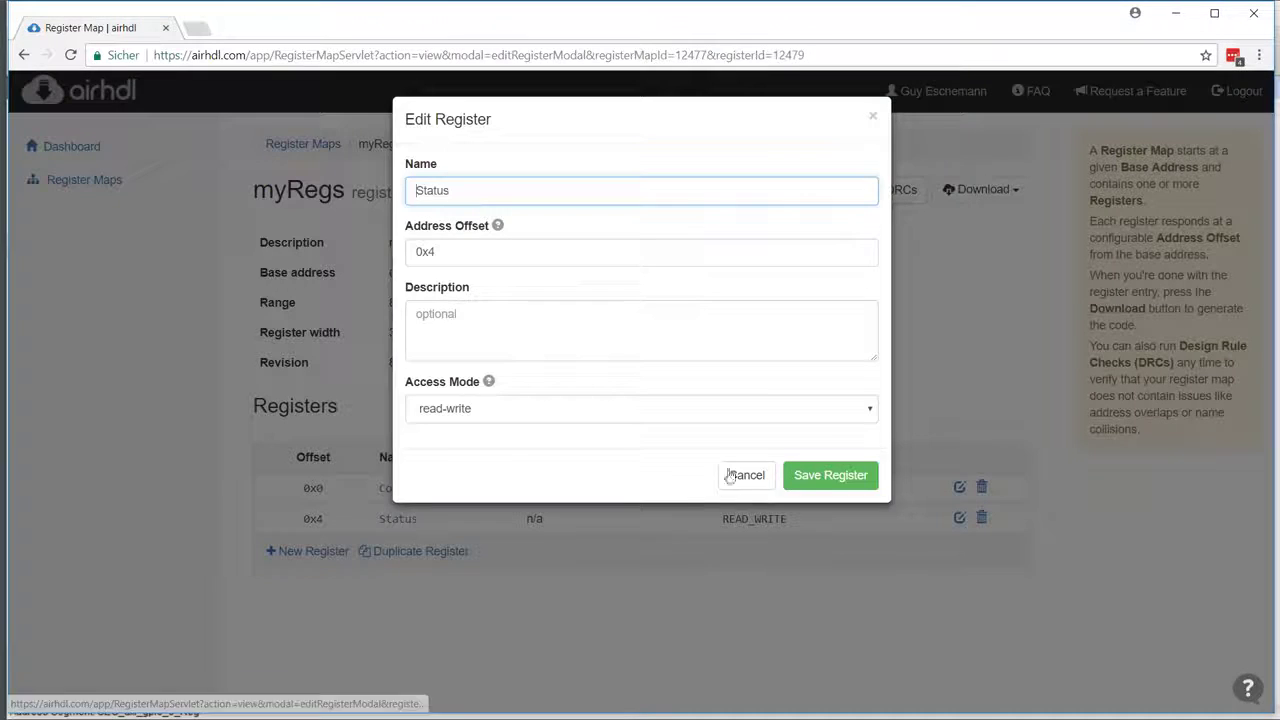
left_click(634, 412)
left_click(629, 445)
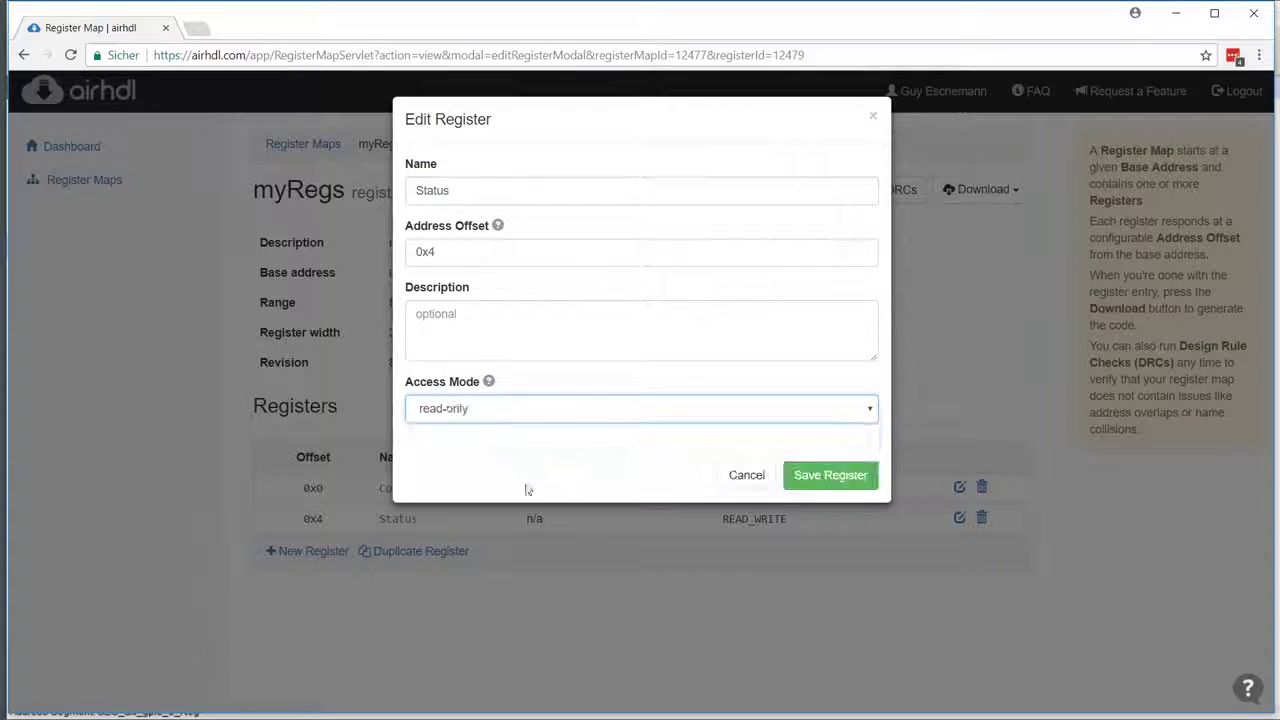
left_click(830, 480)
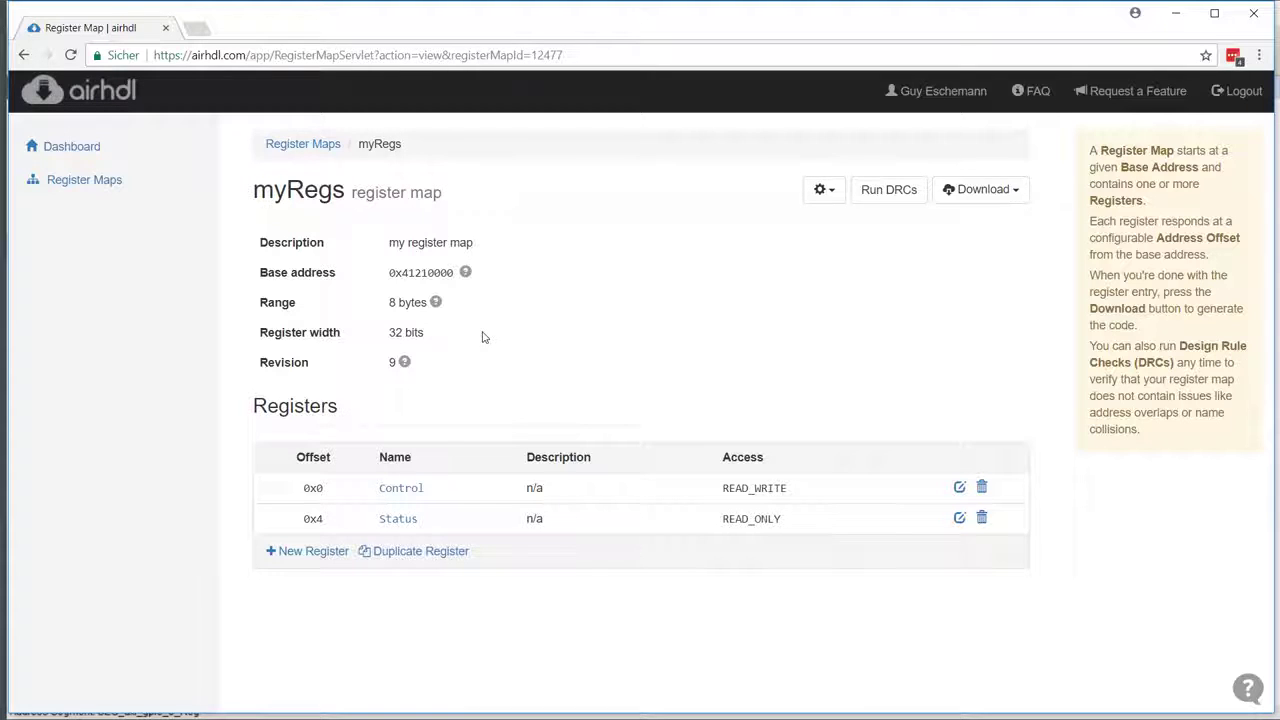
Rerun the design rule checks on myRegs and download the generated C header
left_click(905, 195)
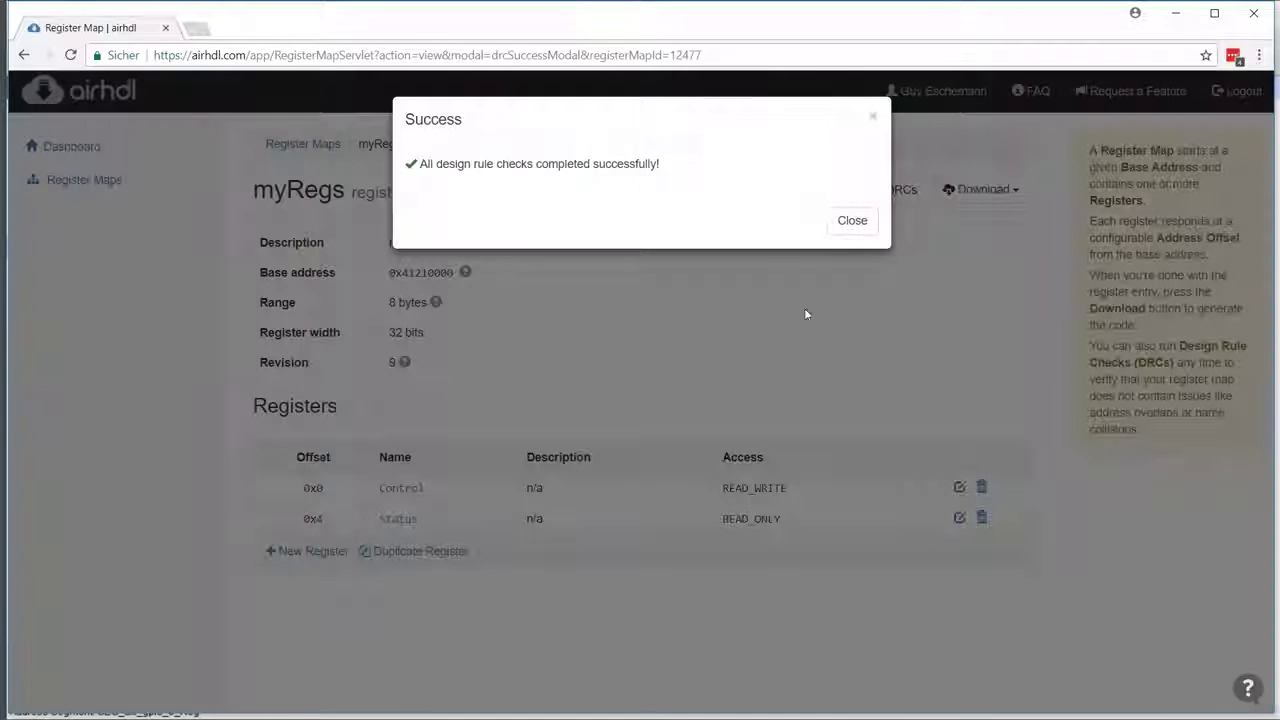
left_click(849, 218)
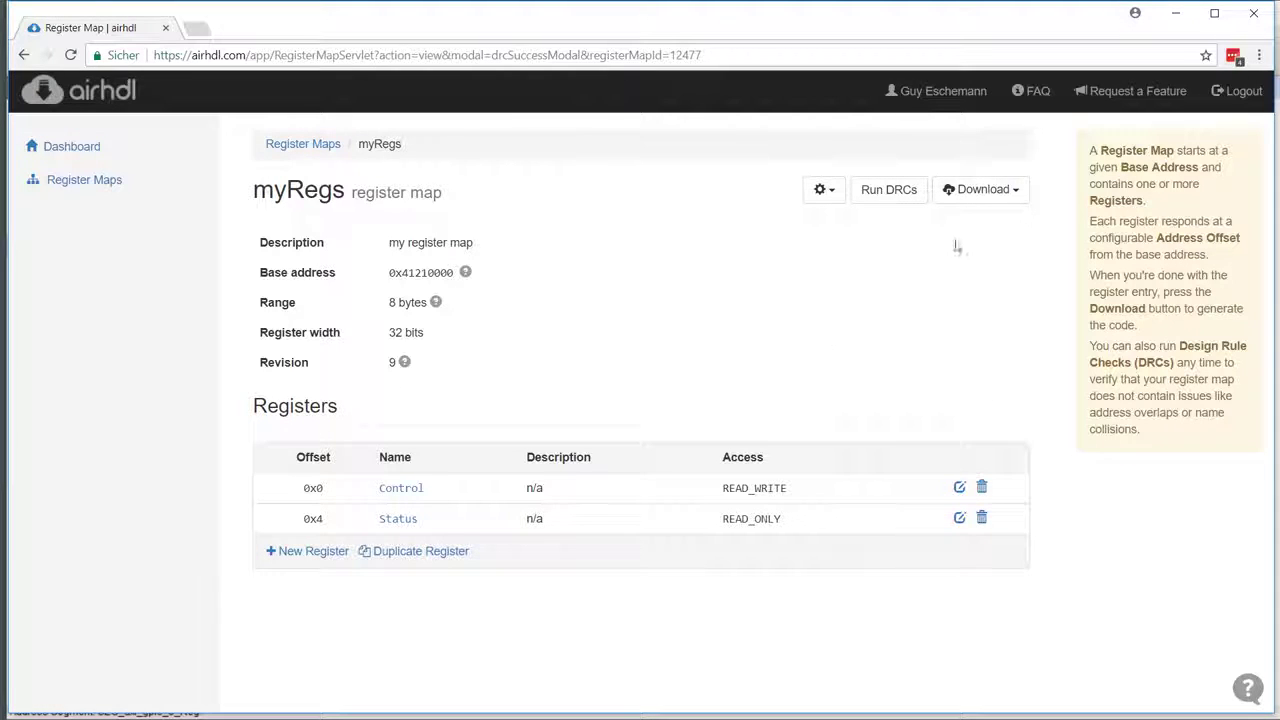
left_click(980, 196)
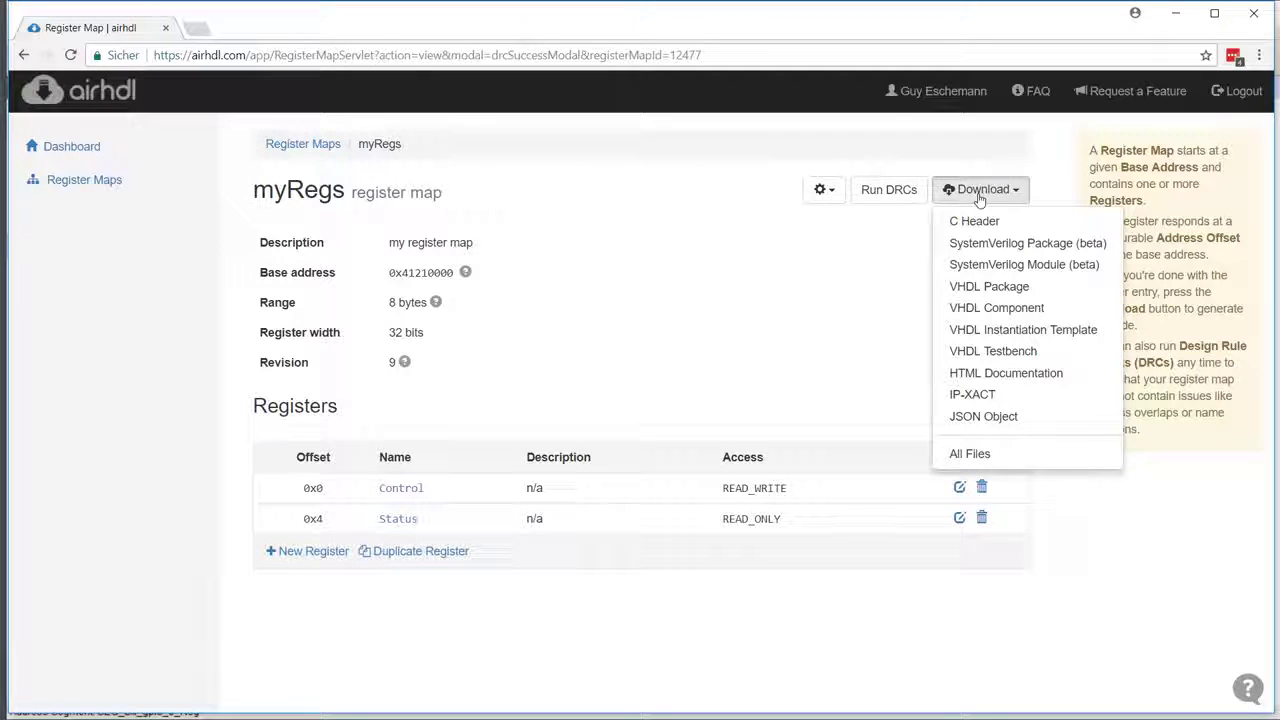
left_click(980, 221)
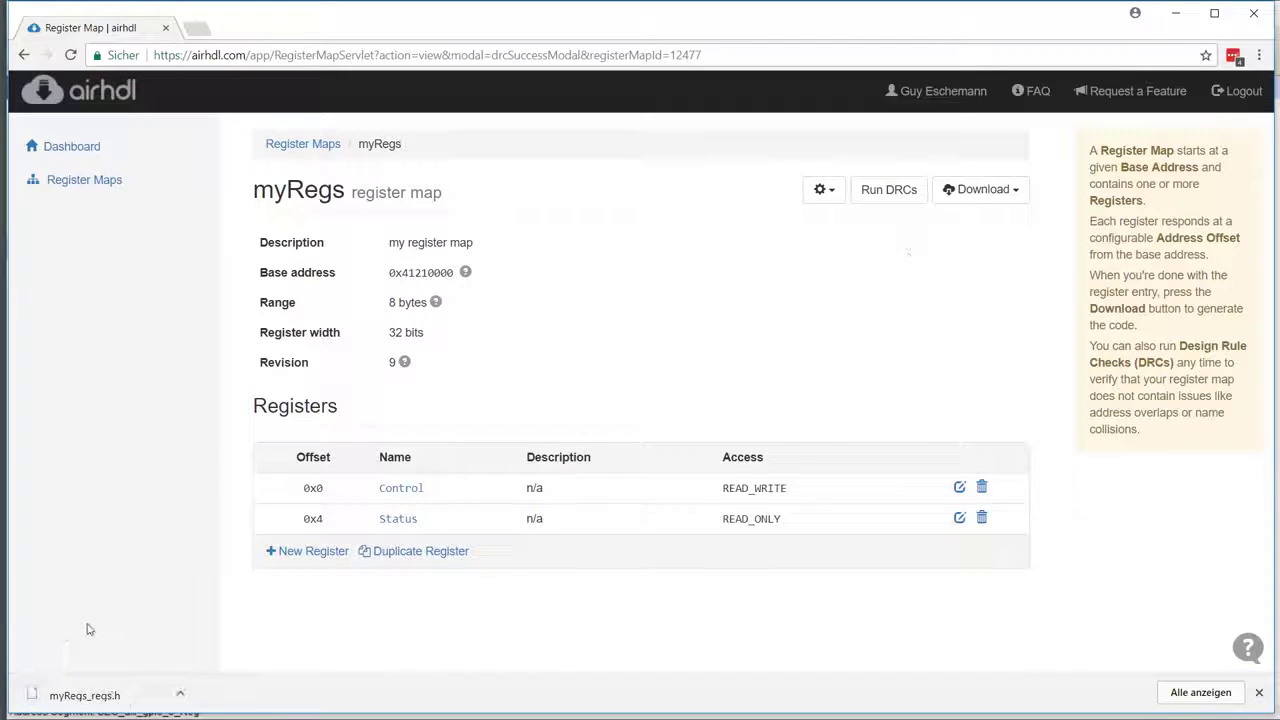
Download the VHDL package and the VHDL component generated for the myRegs register map
left_click(988, 194)
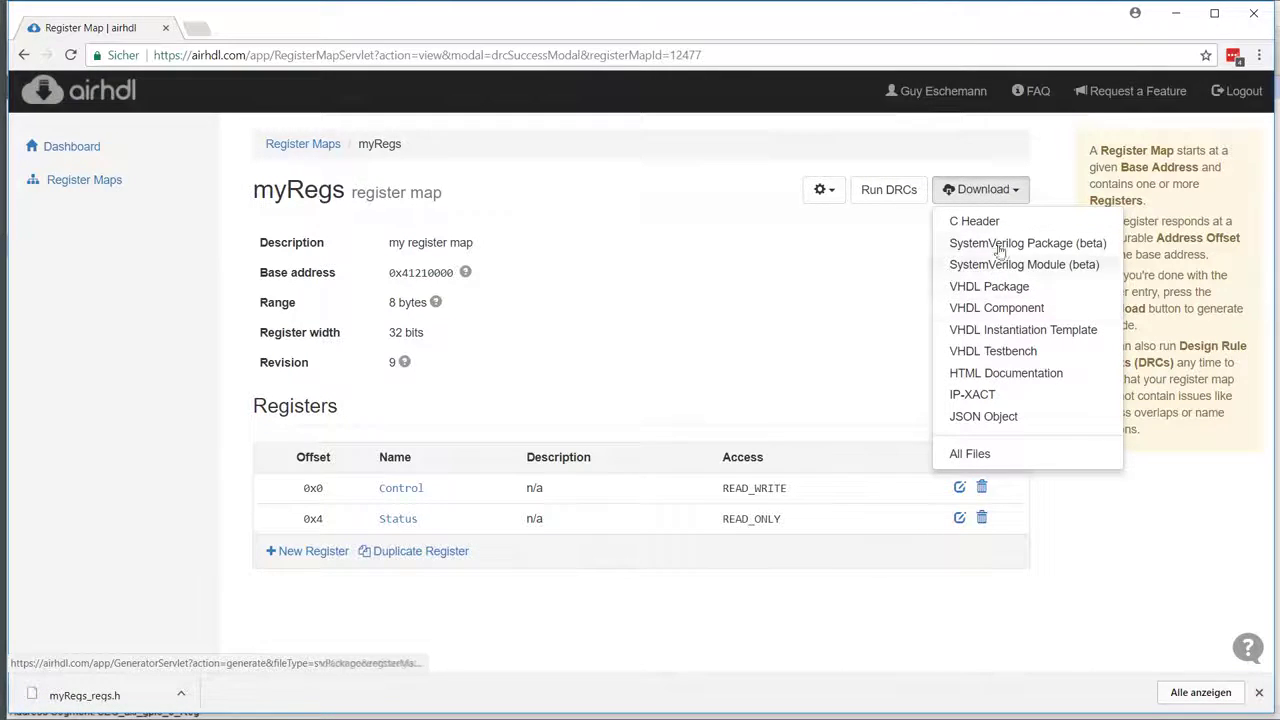
left_click(1003, 293)
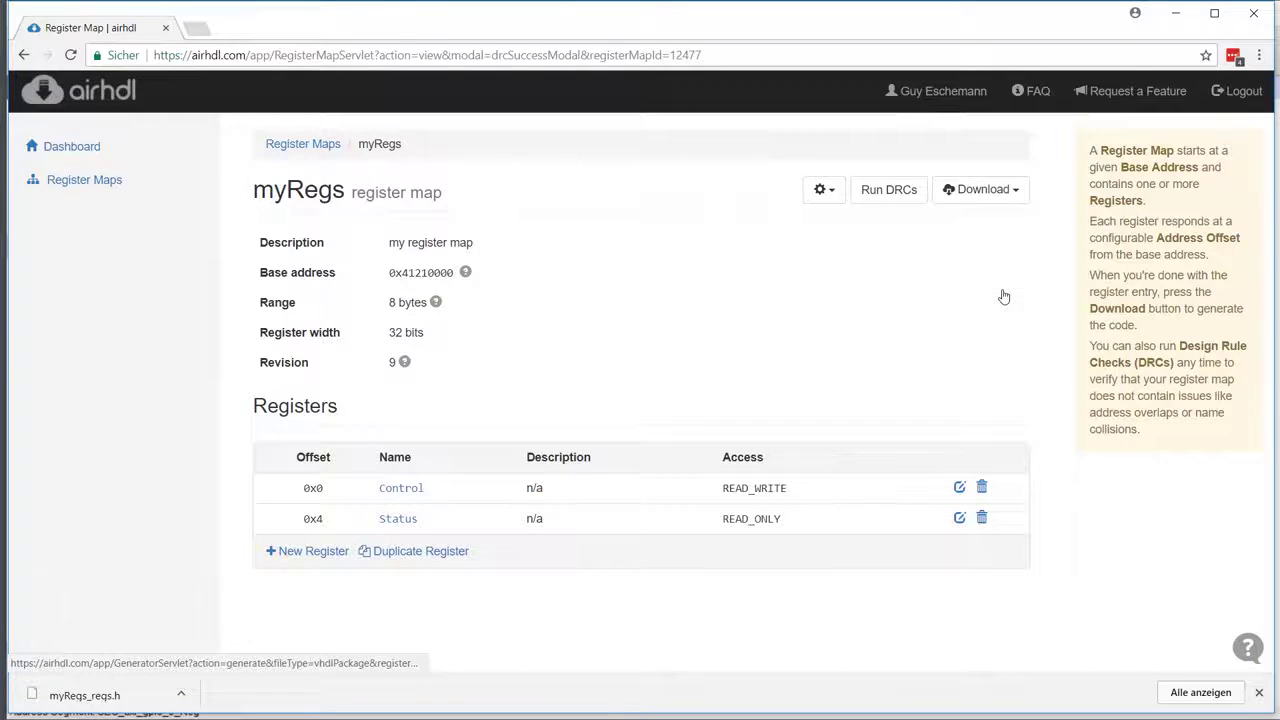
left_click(980, 194)
left_click(1008, 311)
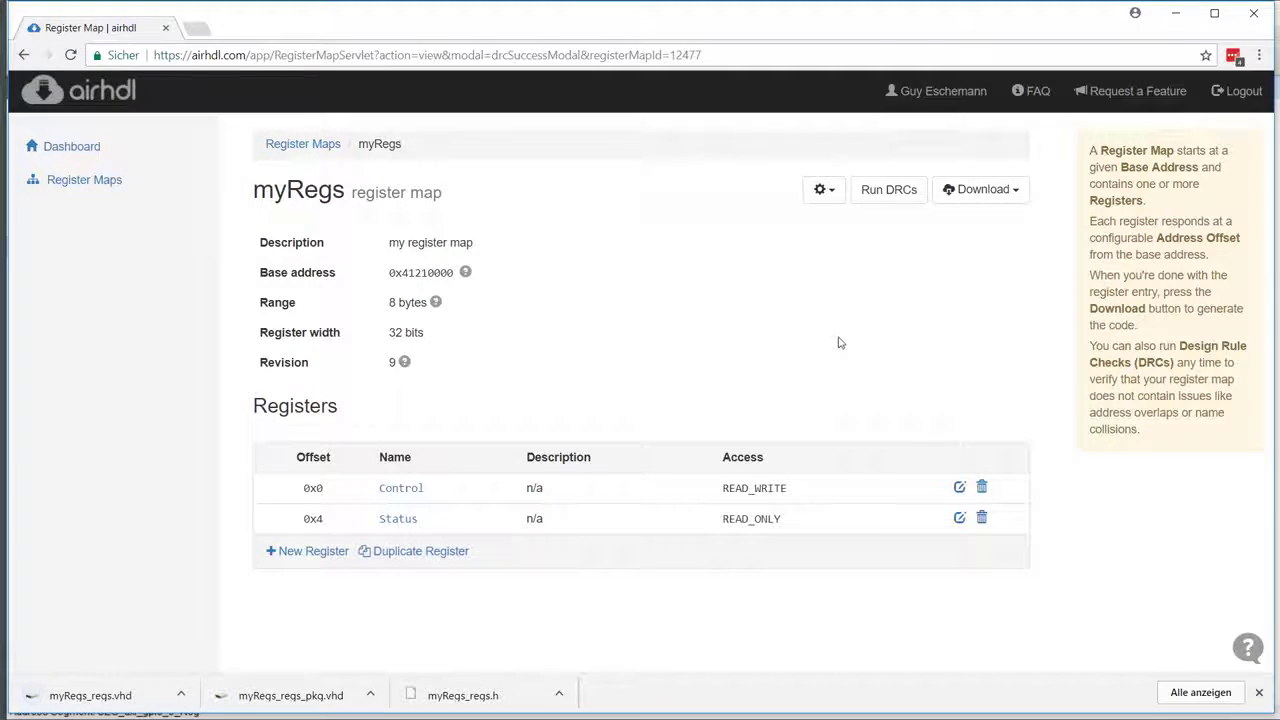
Show the downloaded myRegs_regs_pkg.vhd in its folder and bring the file window fully into view
left_click(370, 693)
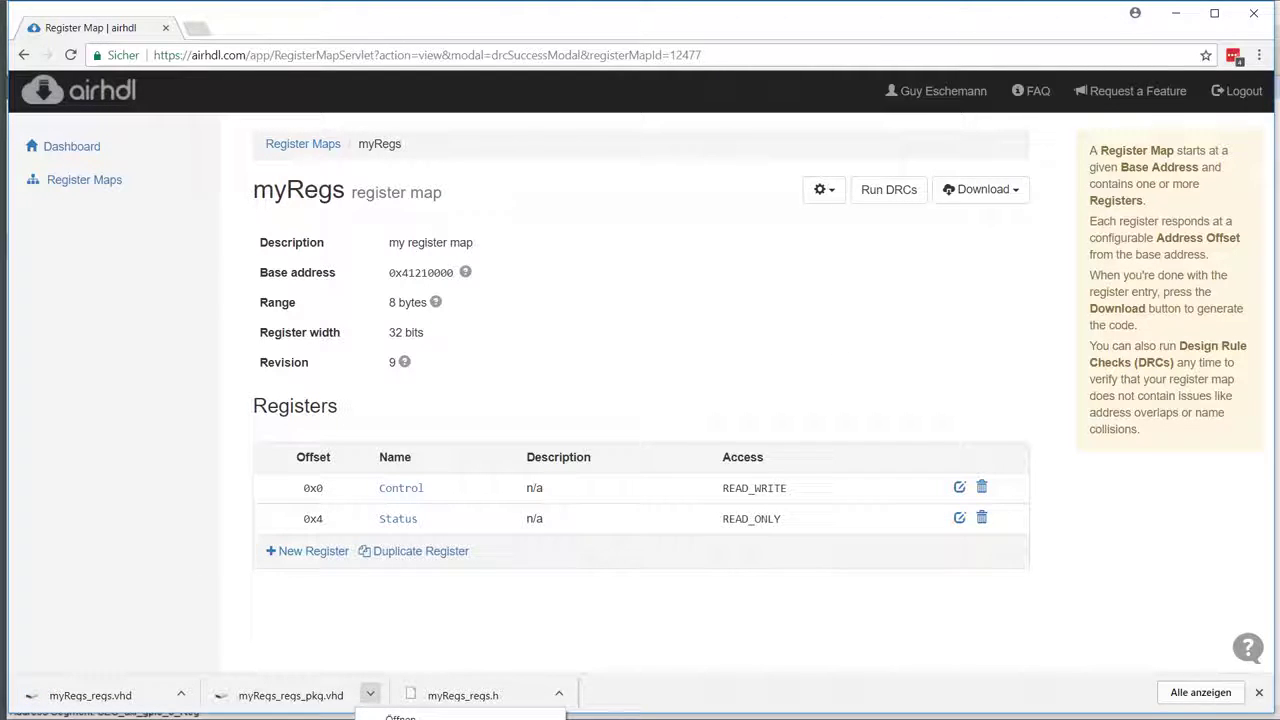
left_click(425, 718)
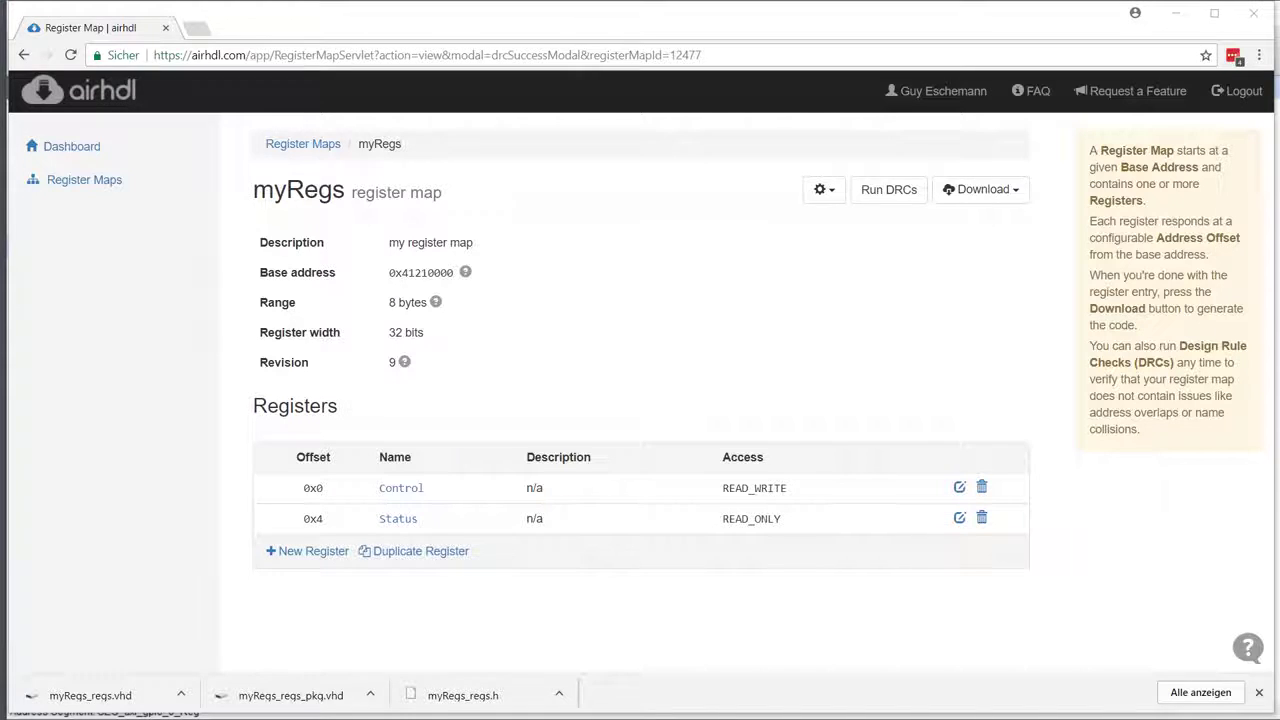
left_click_drag(1279, 212, 700, 181)
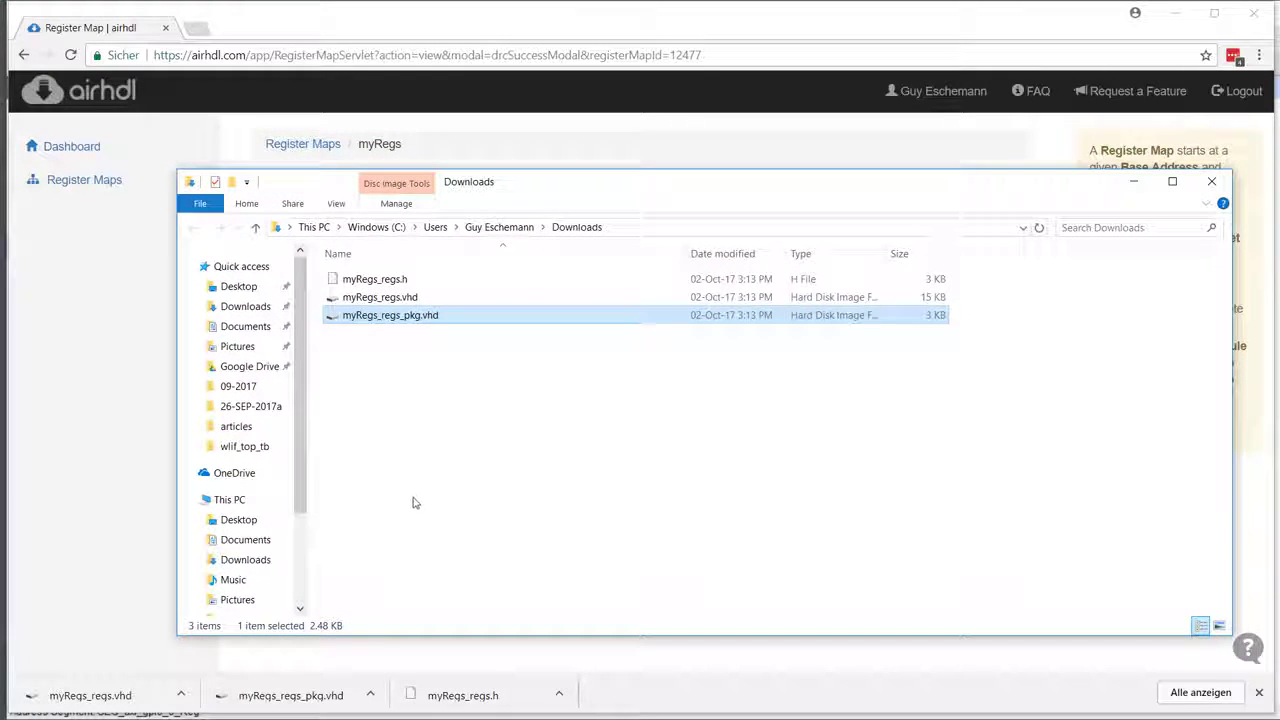
Open the downloaded myRegs_regs.h in Notepad++ and examine its base address, register and field definitions
left_click(330, 297)
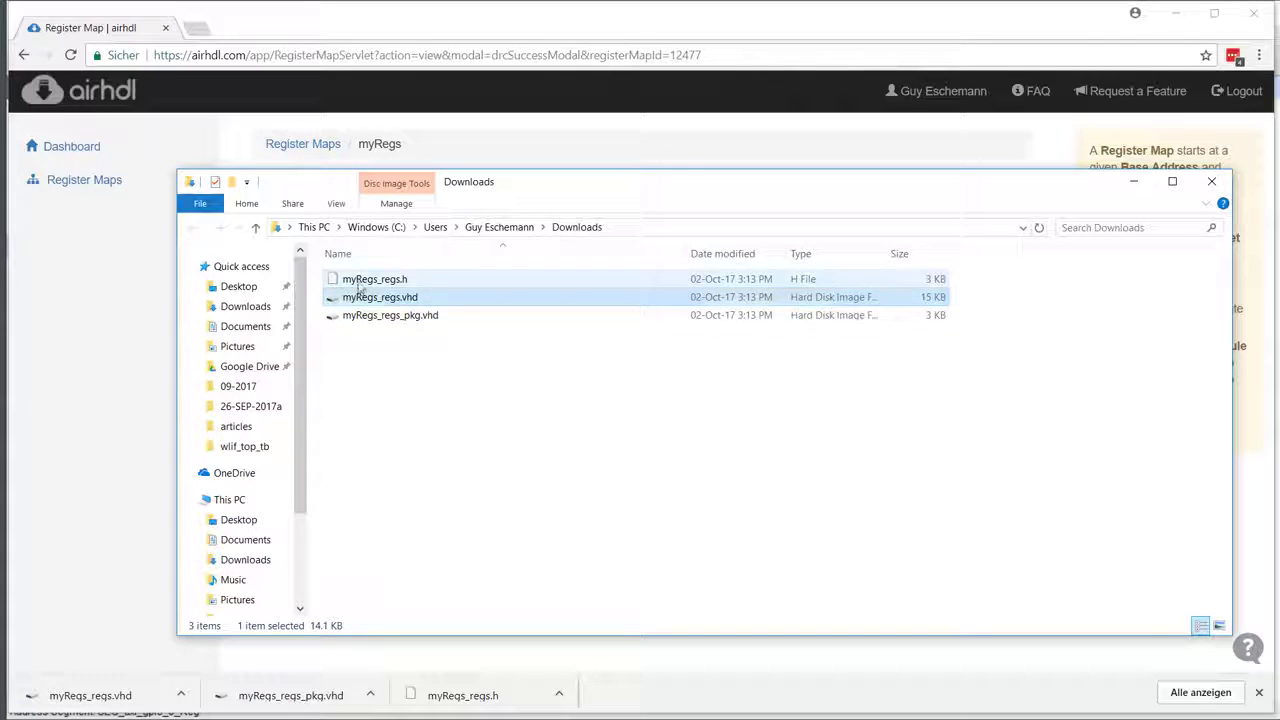
right_click(359, 282)
left_click(455, 407)
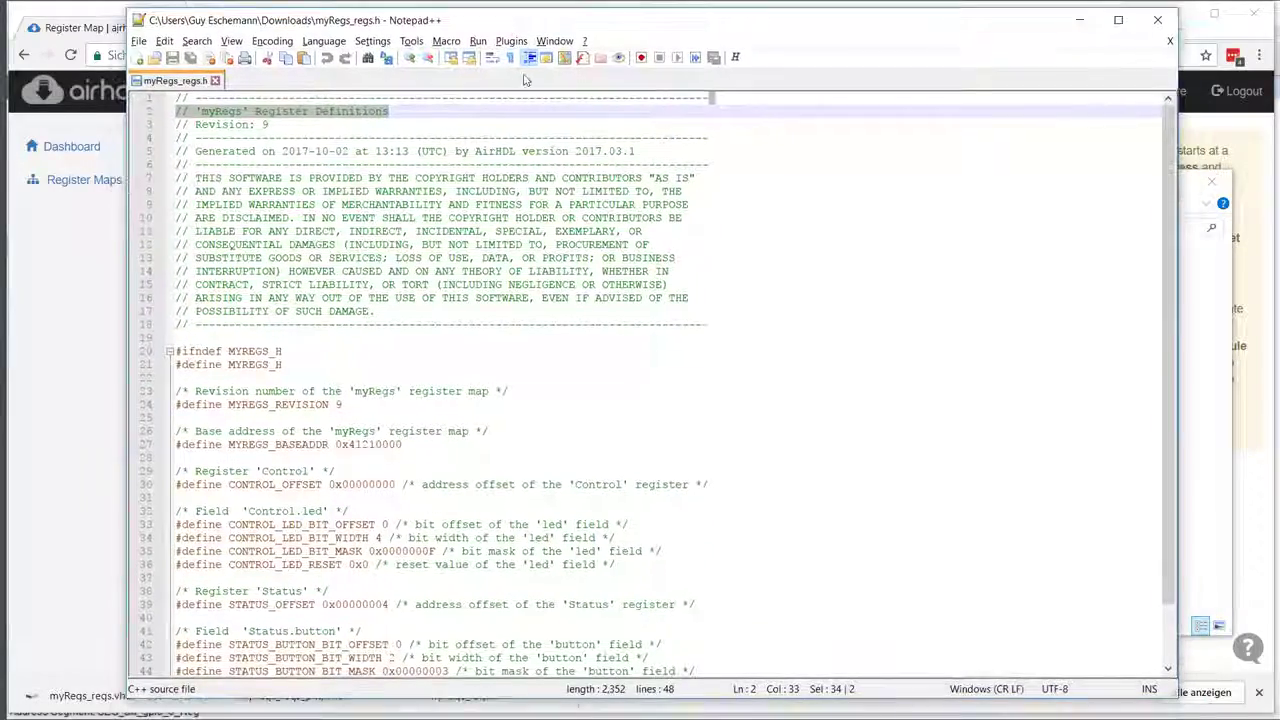
left_click(365, 391)
scroll(385, 385, "down", 2)
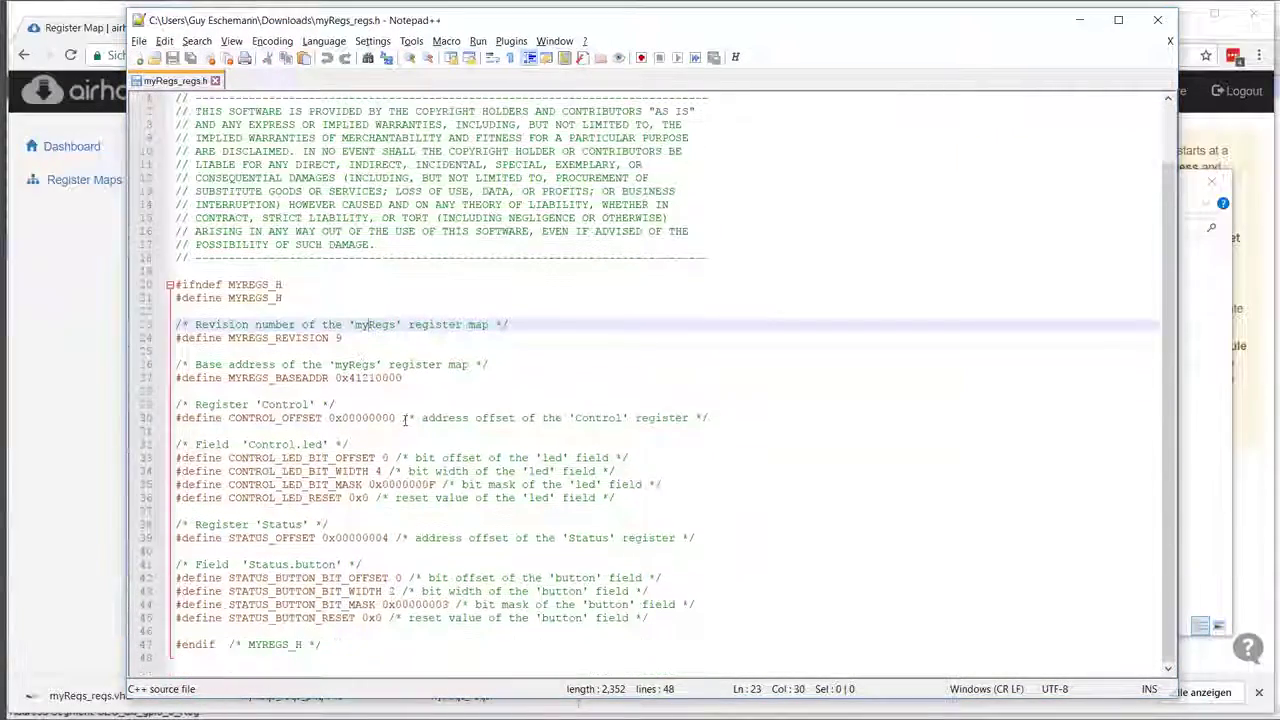
Review the revision, base address, Control register offset and led field bit offset, width, mask and reset definitions in myRegs_regs.h
left_click(263, 324)
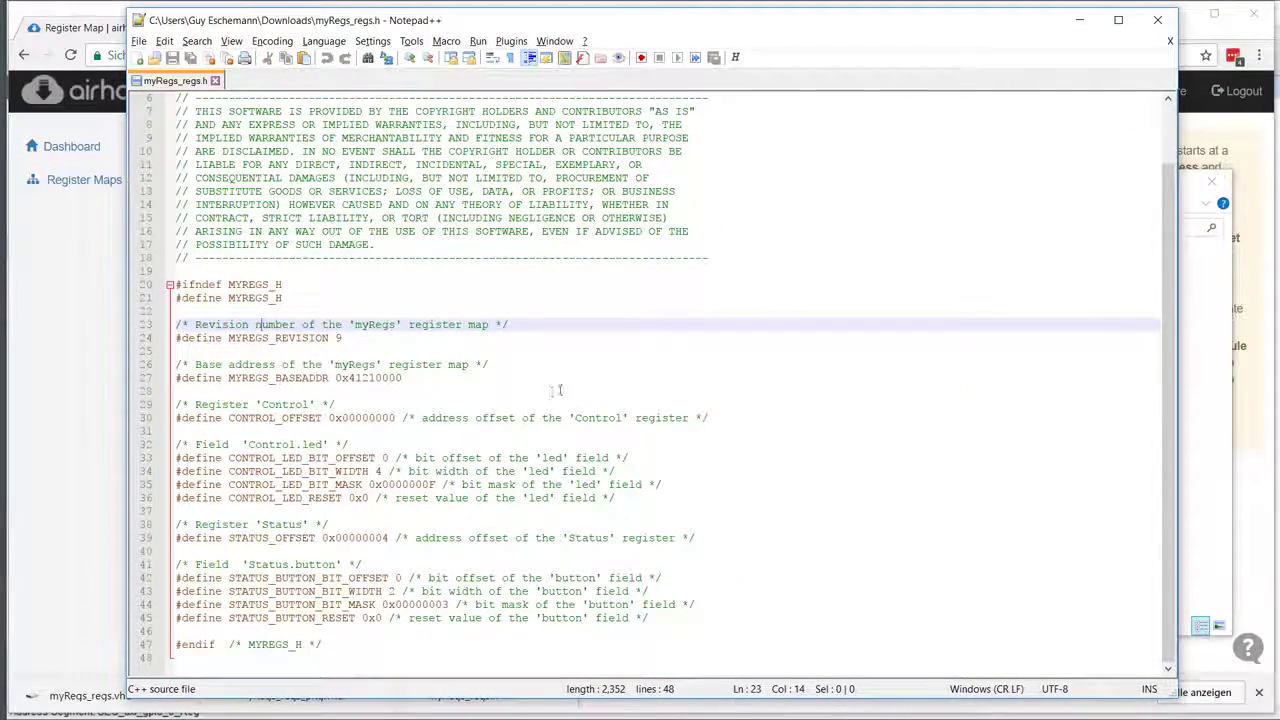
double_click(300, 338)
left_click(591, 418)
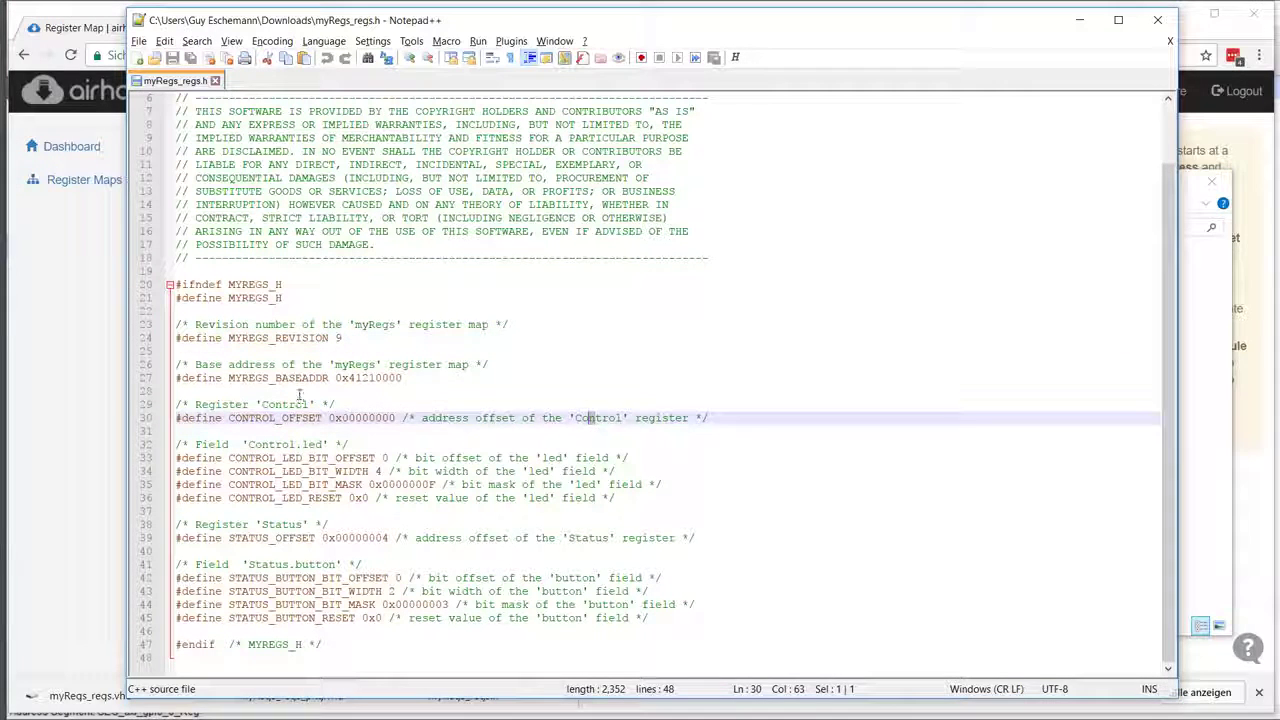
left_click(296, 378)
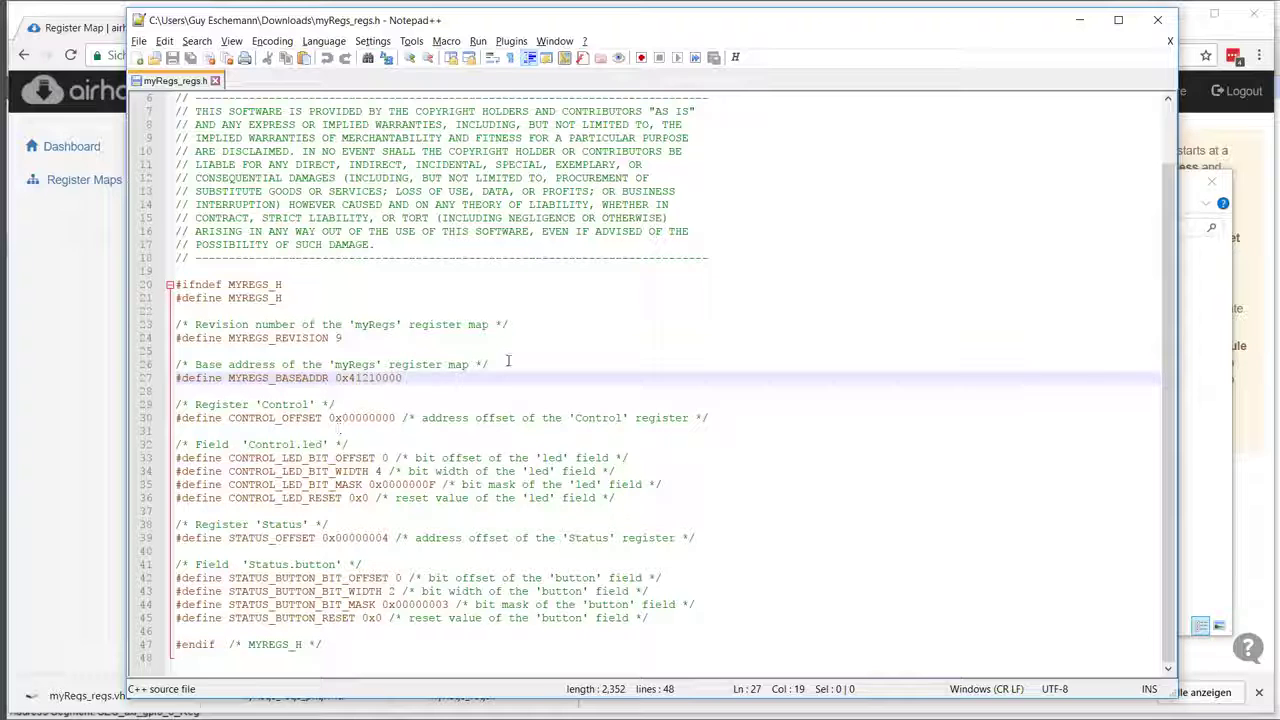
left_click(302, 418)
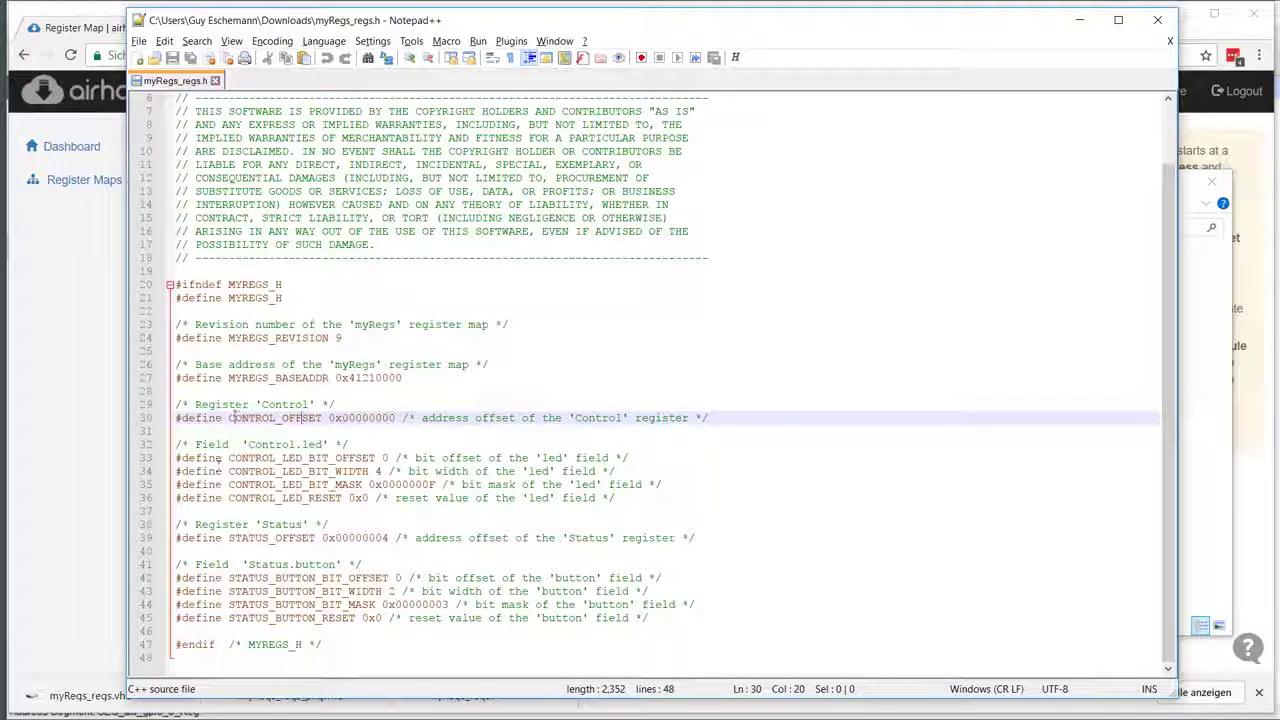
left_click(284, 458)
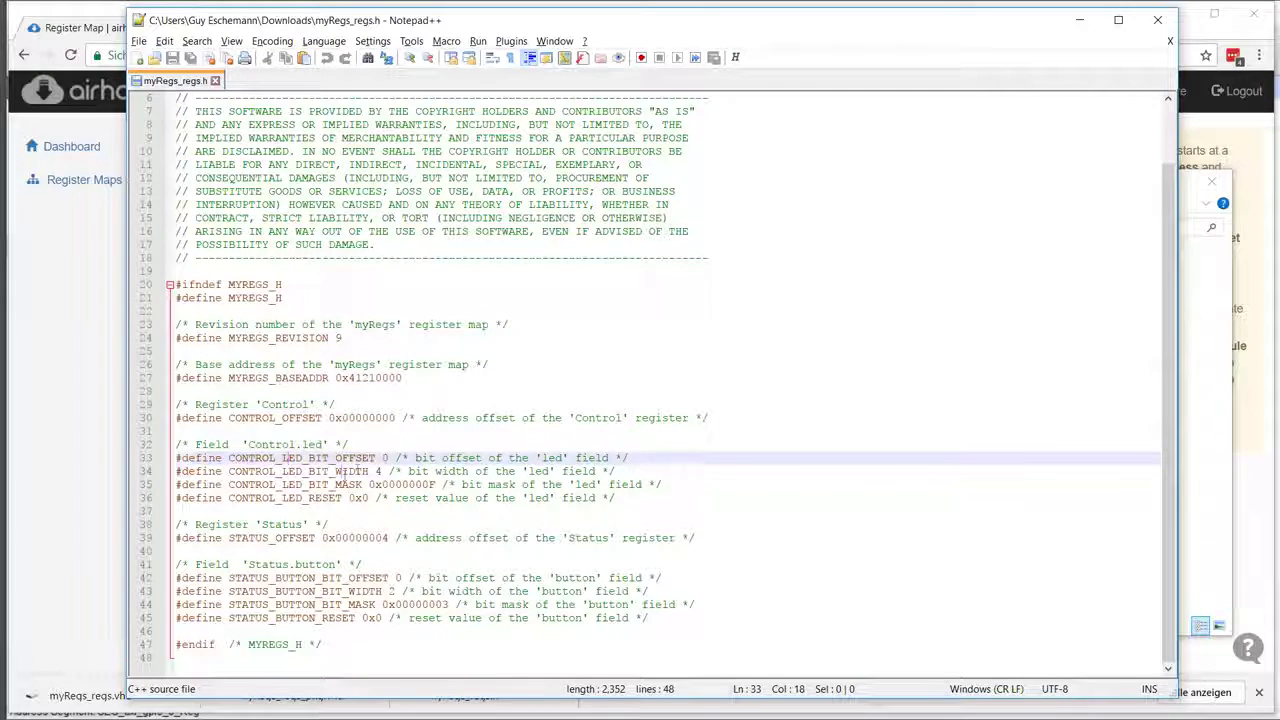
left_click(337, 471)
left_click(321, 485)
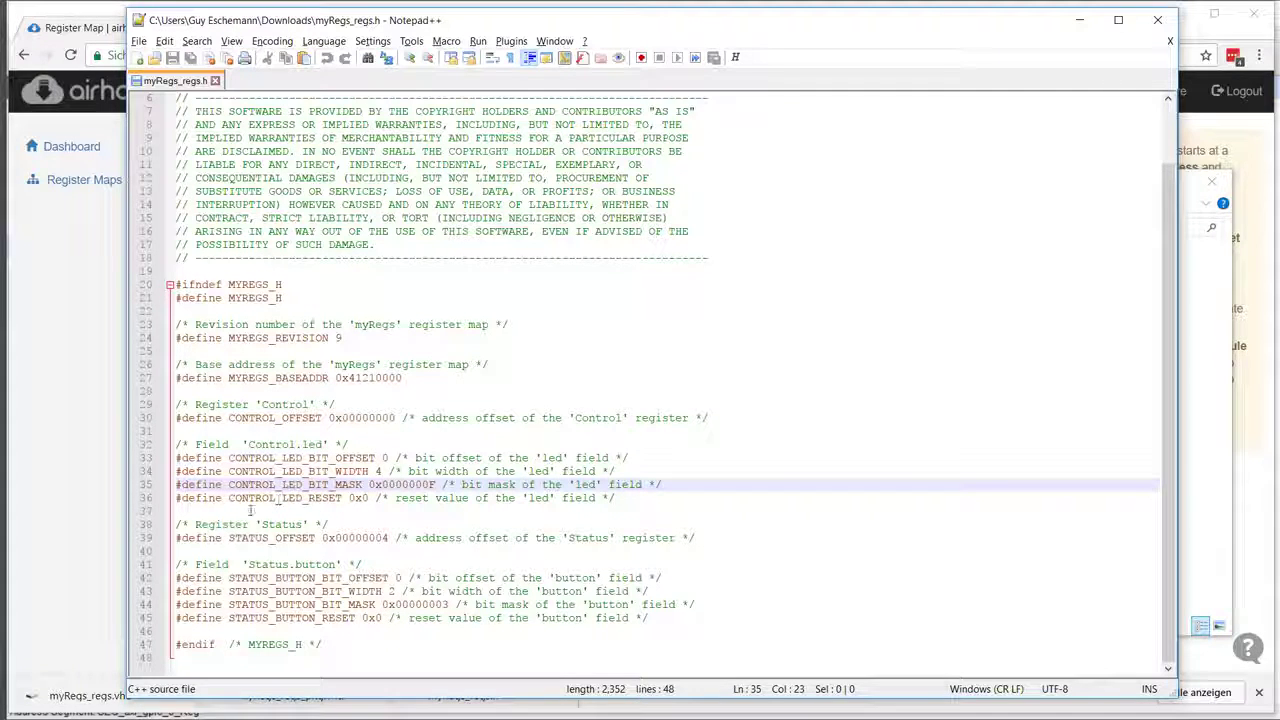
left_click(323, 500)
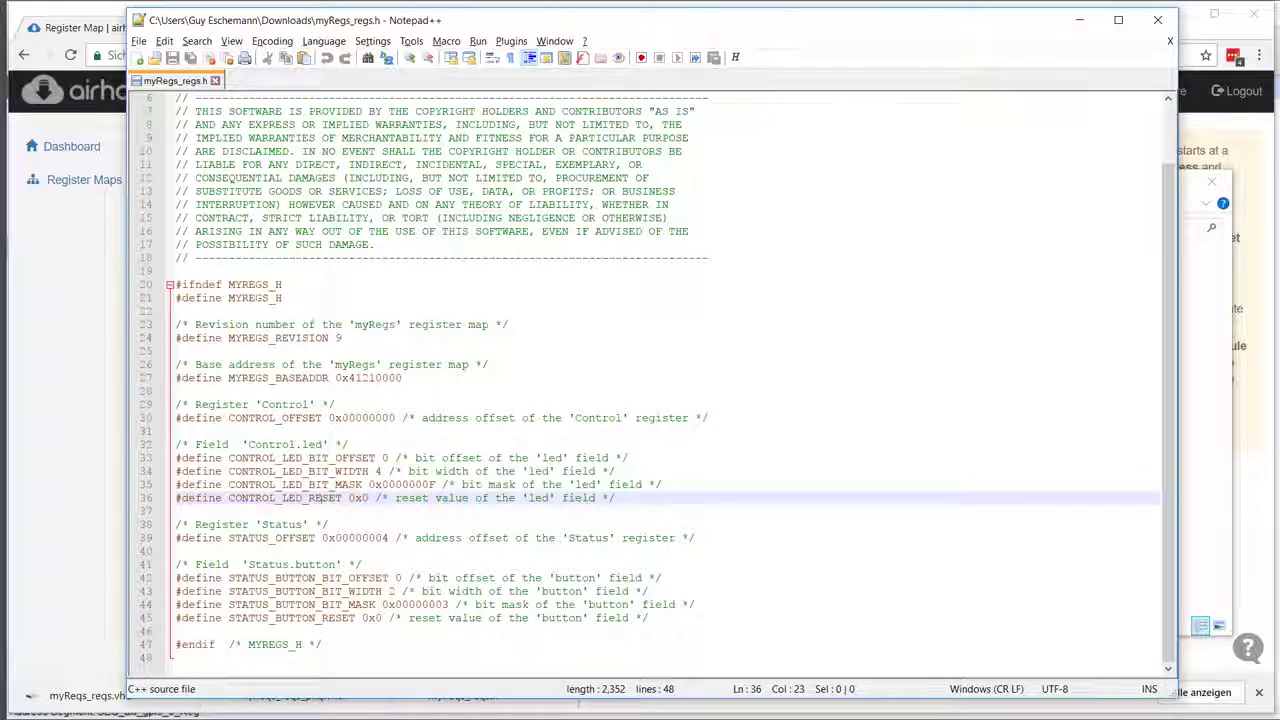
Open the downloaded myRegs_regs.vhd in Notepad++ and examine its AXI channel ports and user ports
key("alt+Tab")
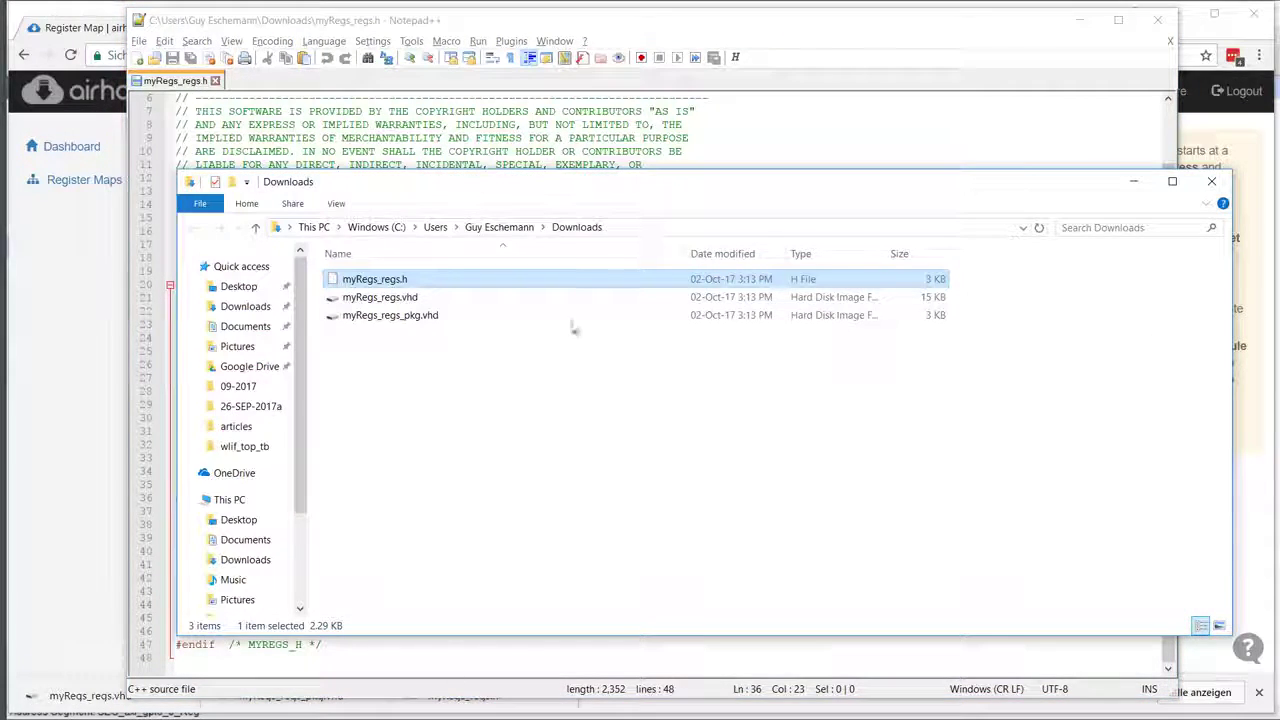
left_click(408, 299)
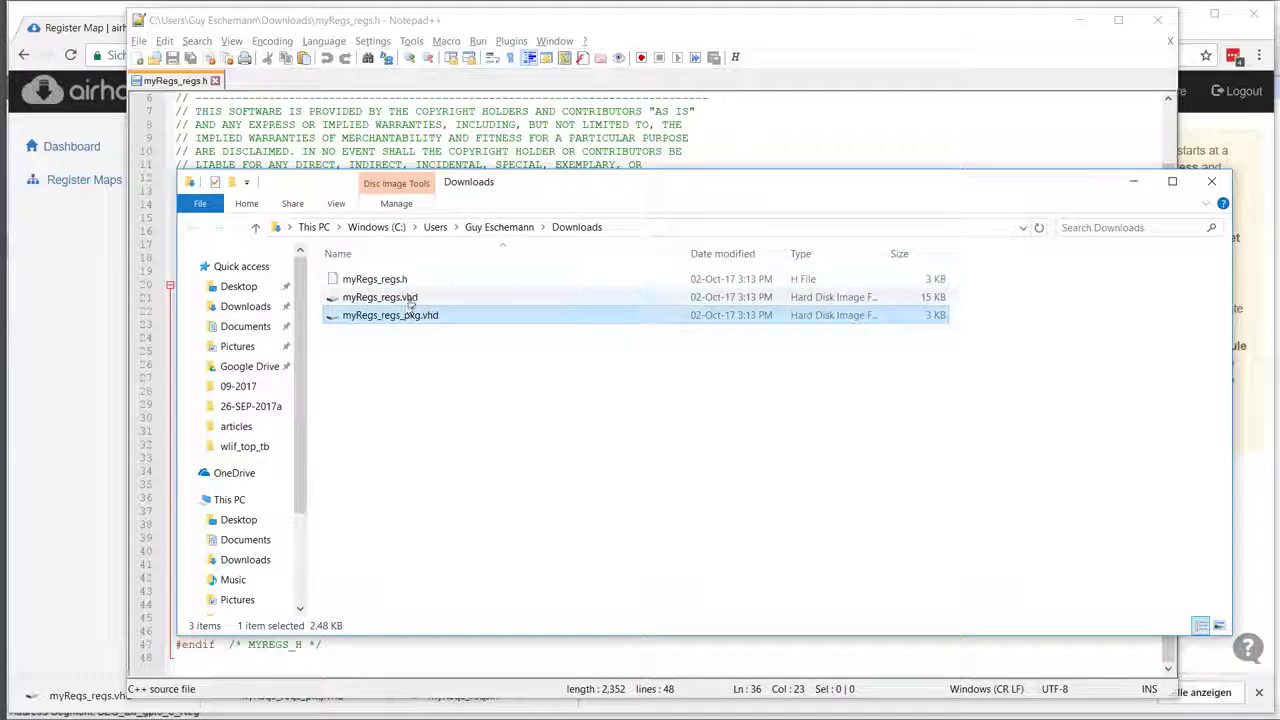
left_click_drag(282, 162, 278, 108)
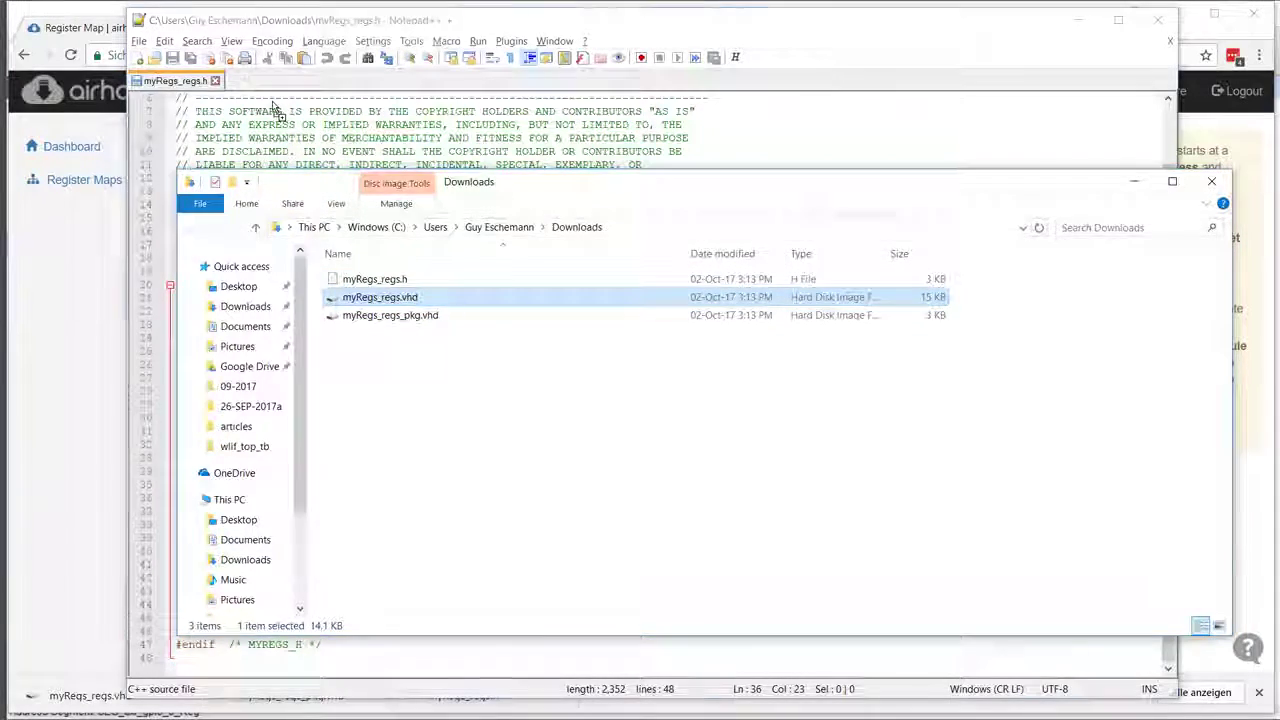
scroll(482, 260, "down", 4)
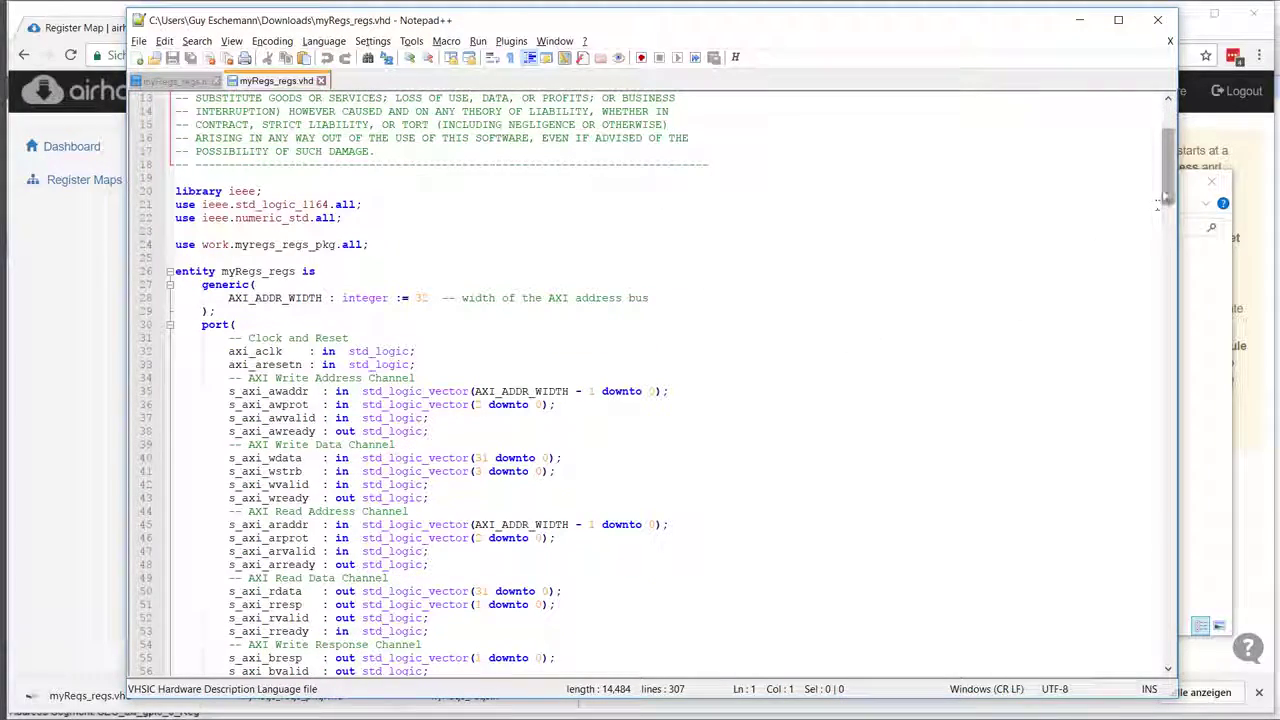
left_click_drag(1168, 194, 1168, 207)
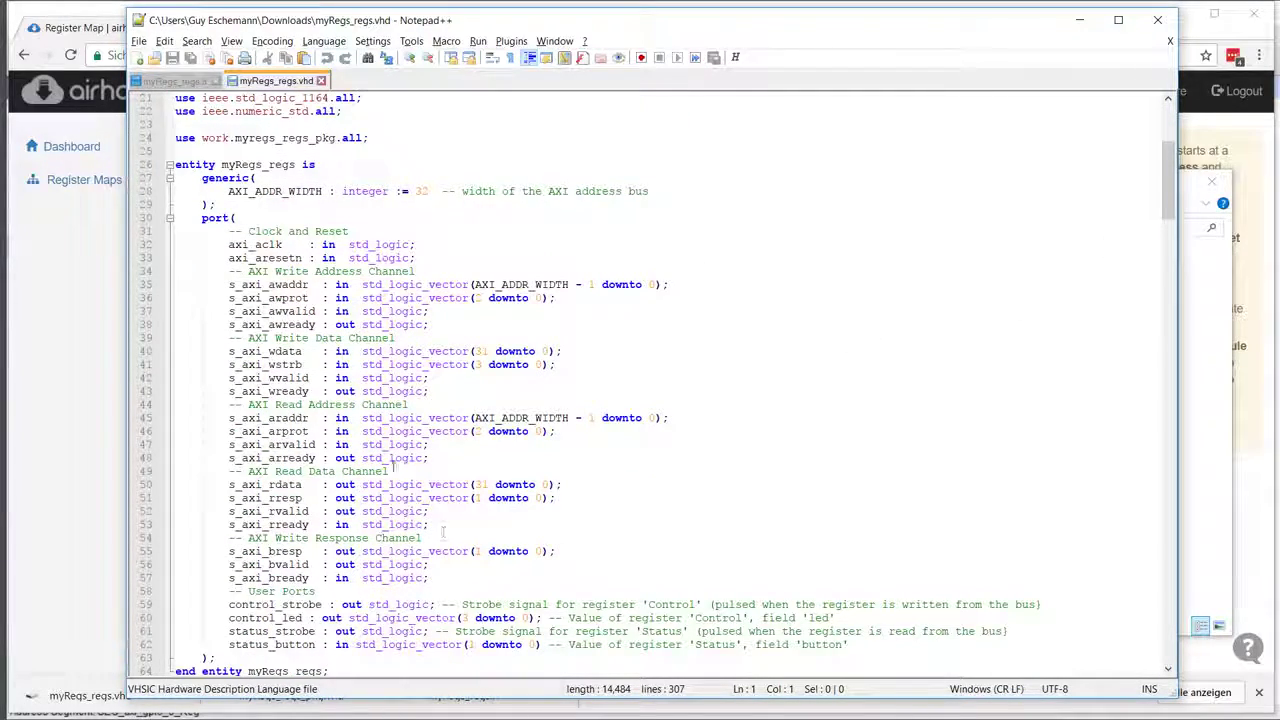
scroll(458, 360, "down", 3)
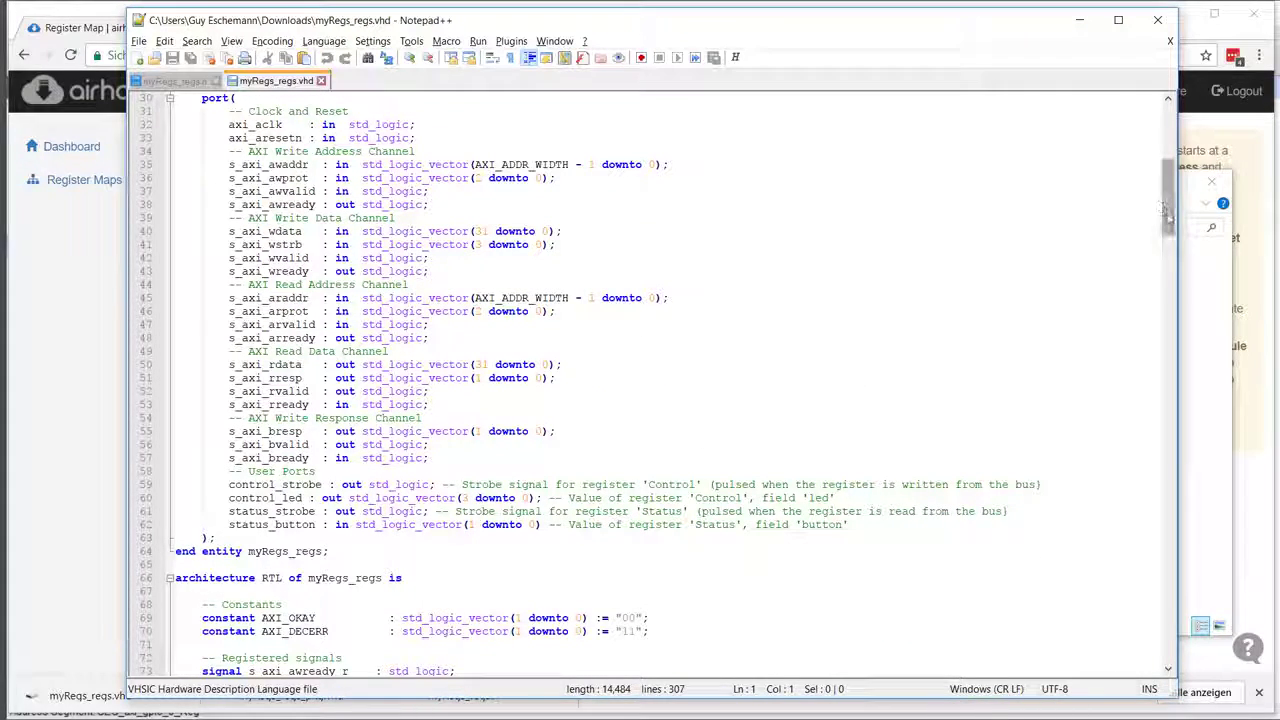
Open the downloaded myRegs_regs_pkg.vhd in Notepad++ and examine its revision, base address and register constants
left_click(1195, 372)
double_click(395, 315)
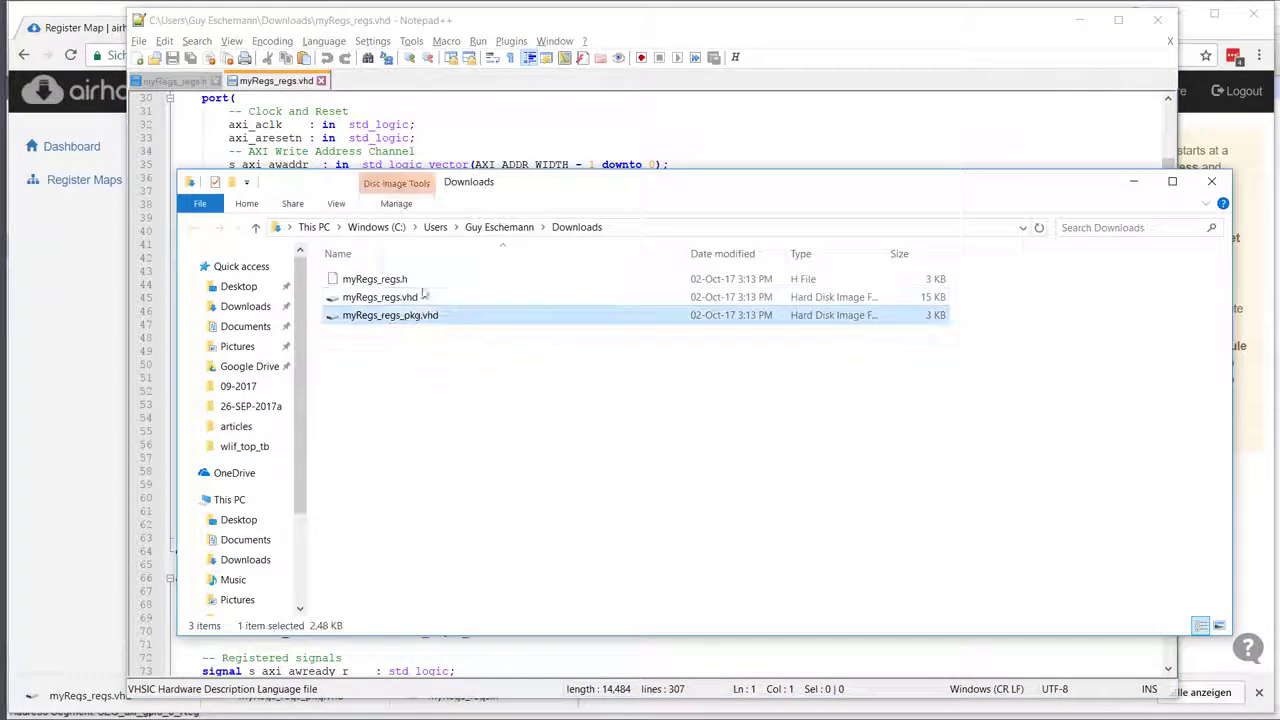
scroll(790, 338, "down", 1)
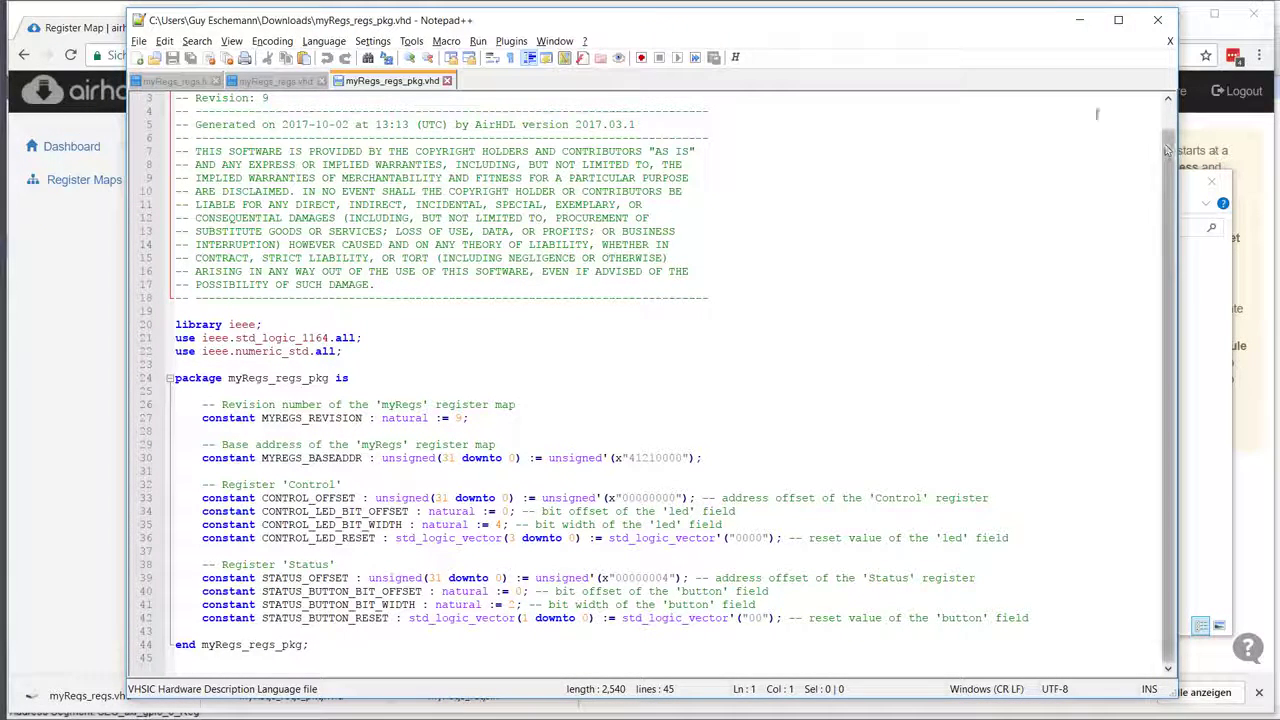
Minimise Notepad++ and the Downloads folder window, switch to Vivado and show the project's design sources
left_click(1079, 19)
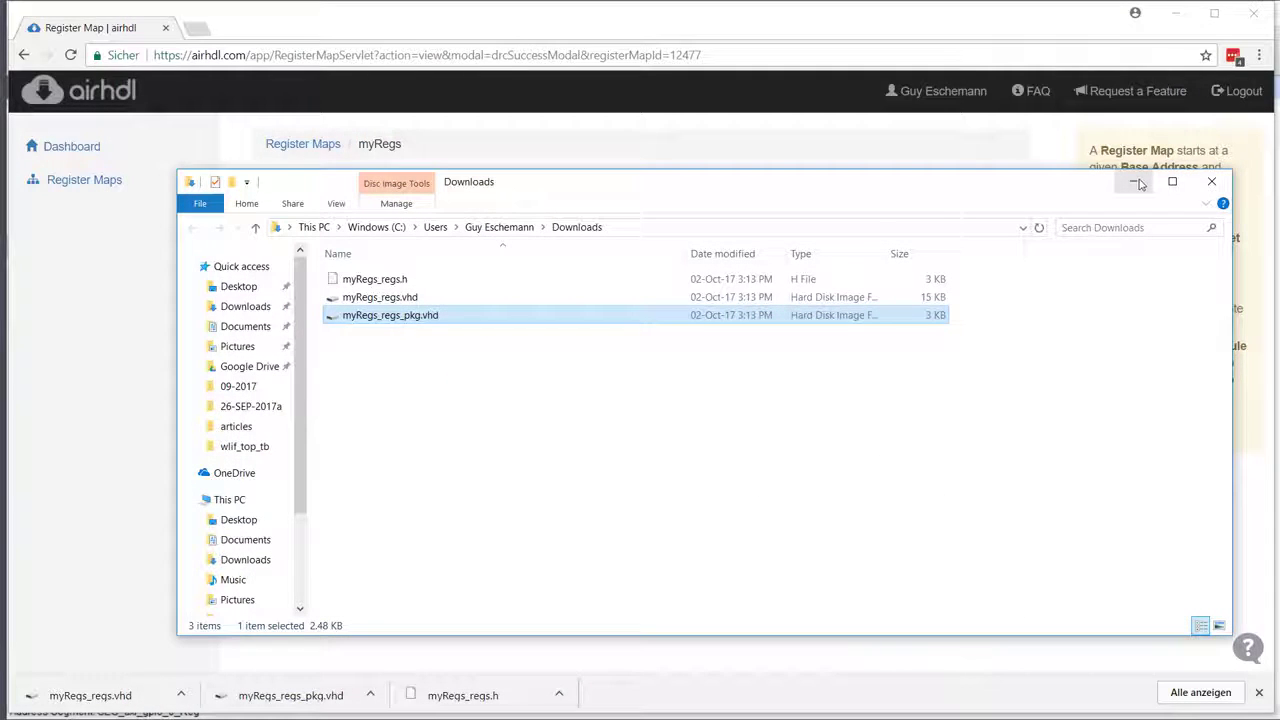
left_click(627, 234)
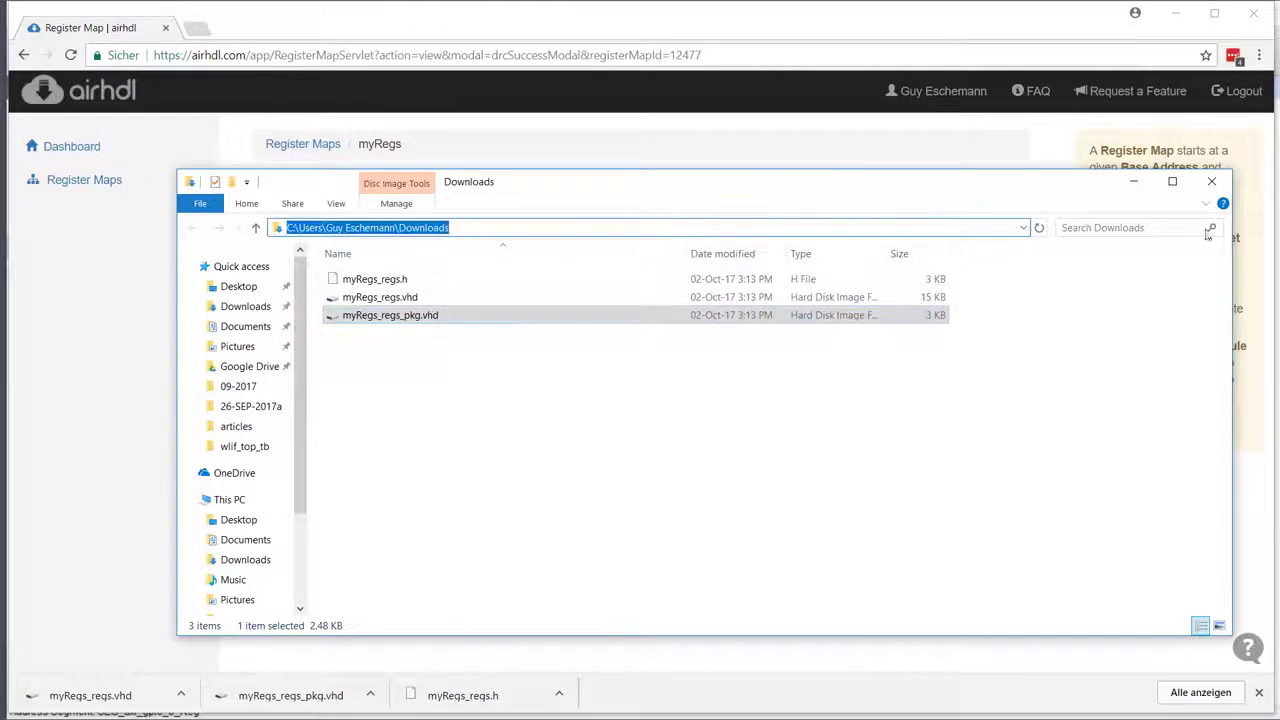
left_click(1131, 181)
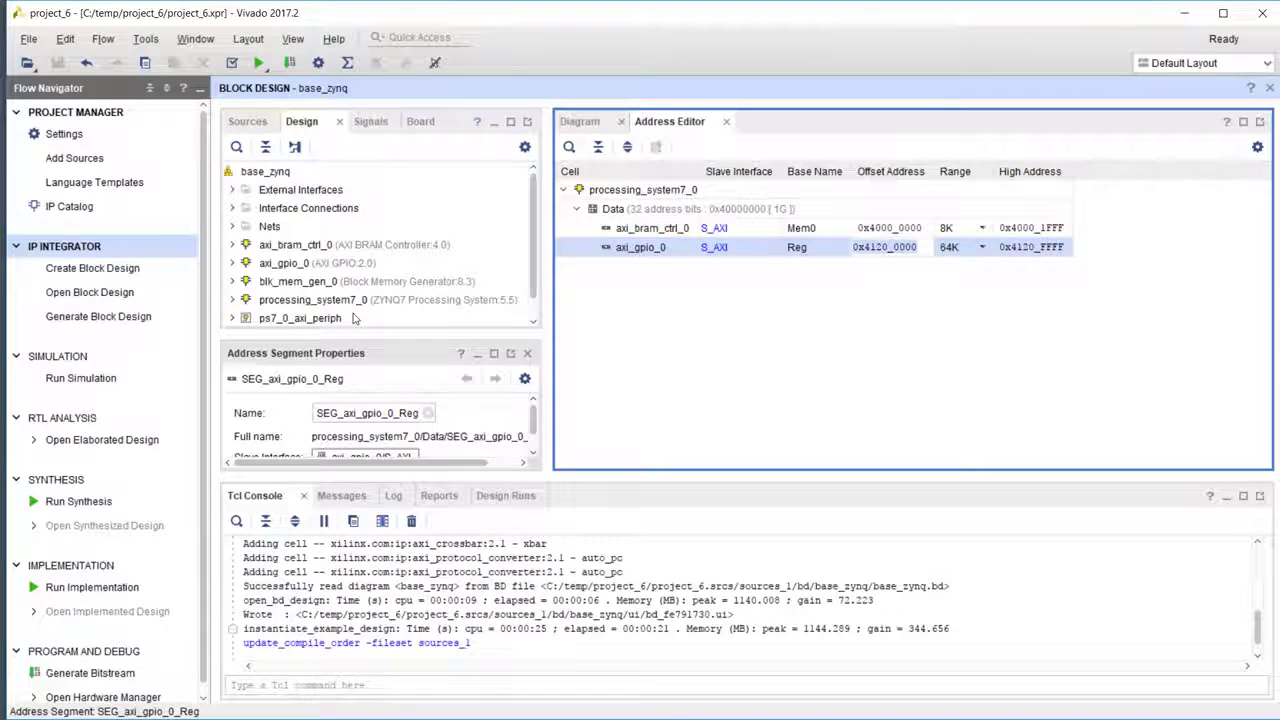
left_click(247, 121)
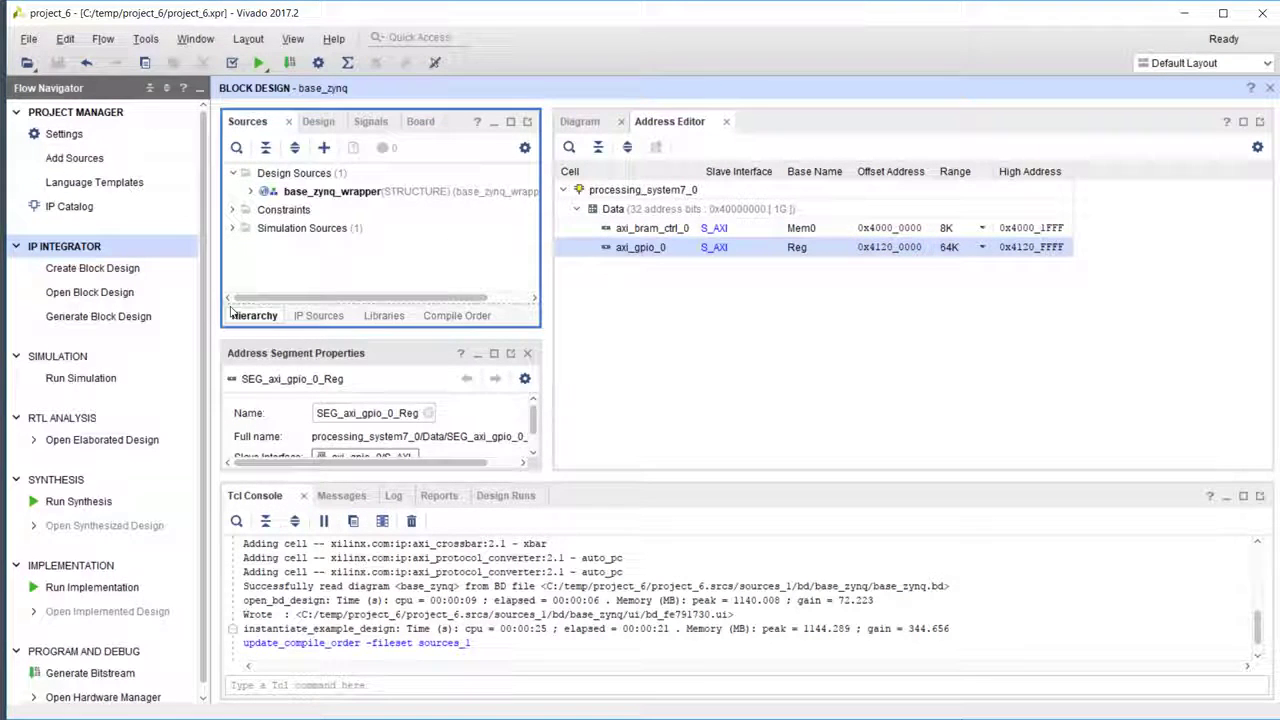
Add myRegs_regs.vhd and myRegs_regs_pkg.vhd from Downloads as design sources, copying them into the project
left_click(324, 148)
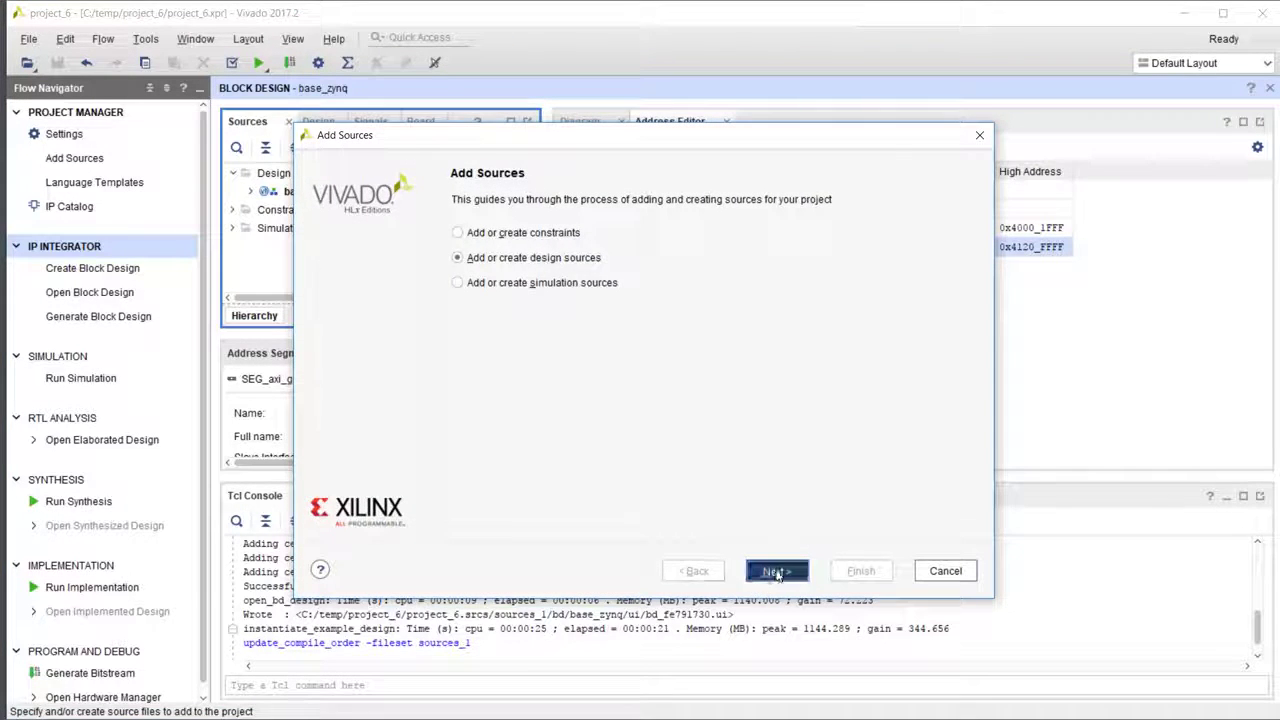
left_click(775, 570)
left_click(540, 450)
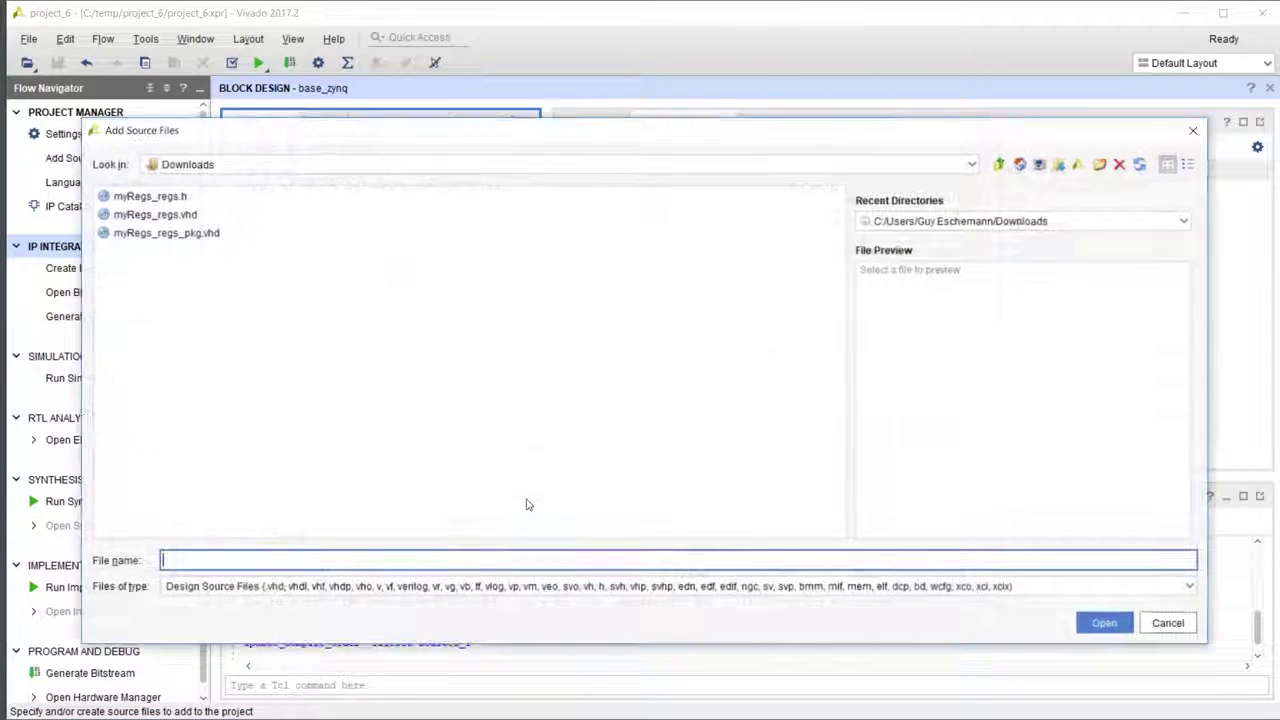
left_click(185, 215)
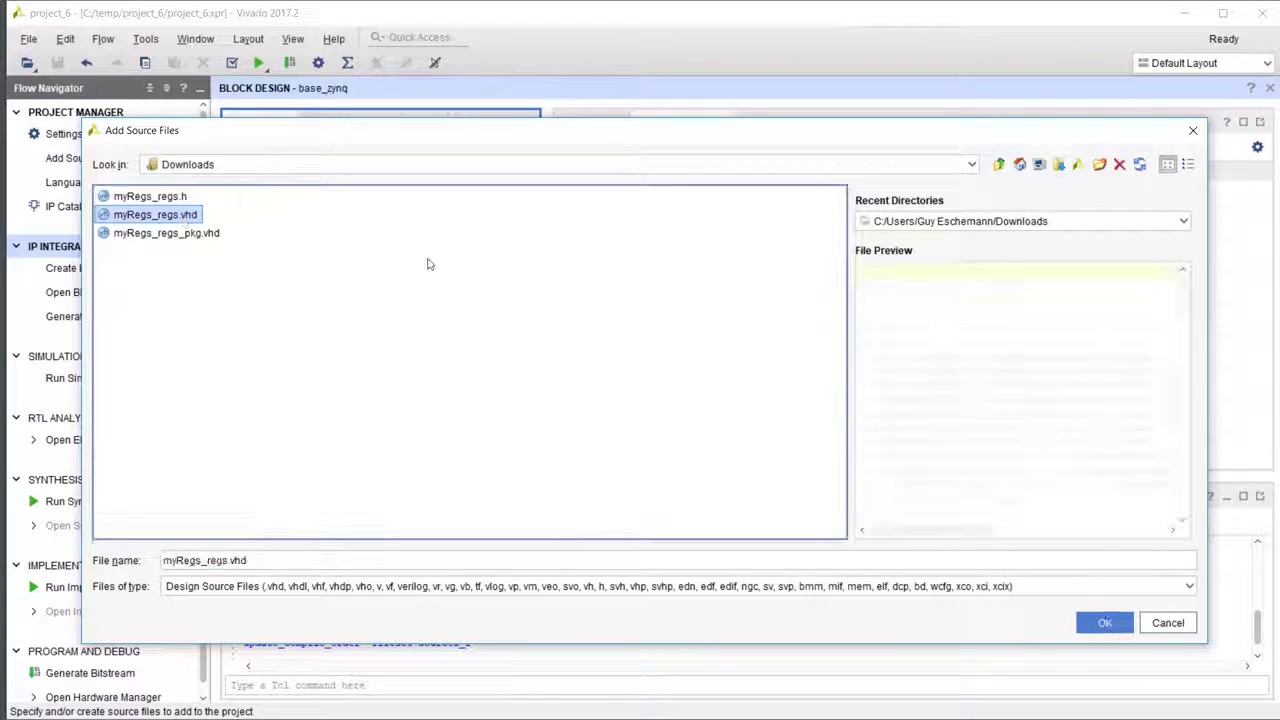
left_click(150, 232, "ctrl")
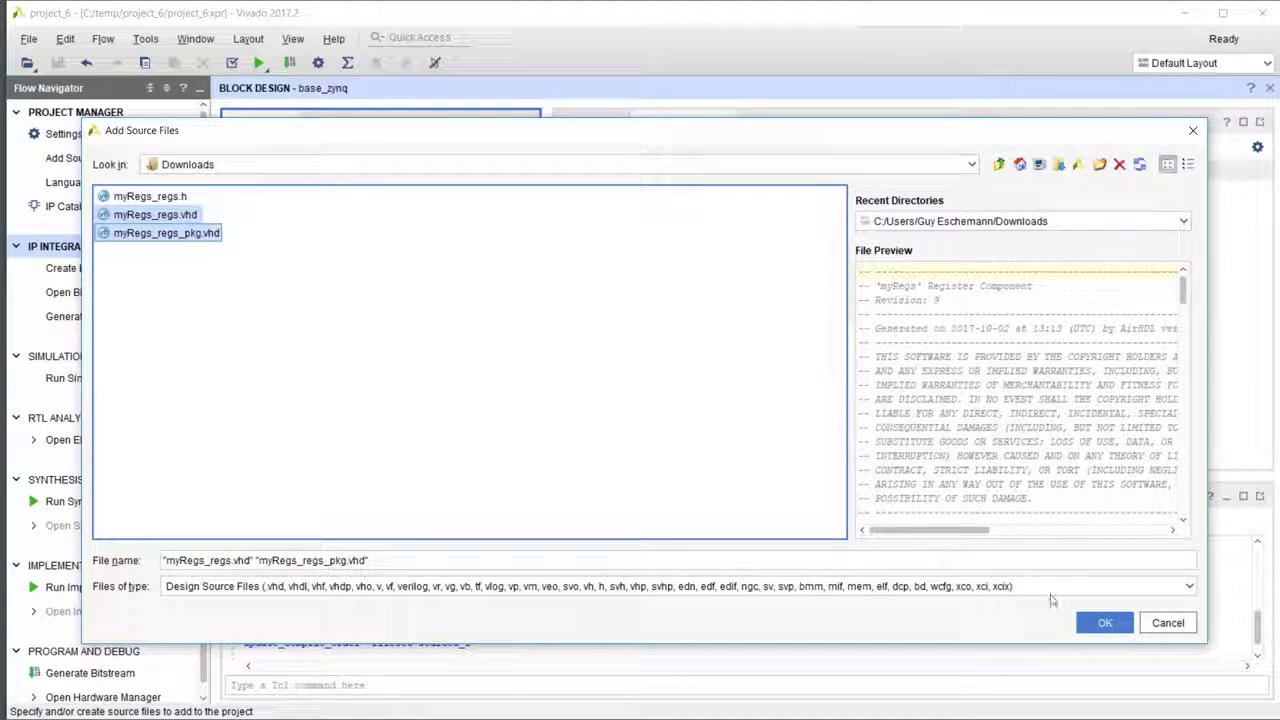
left_click(1104, 622)
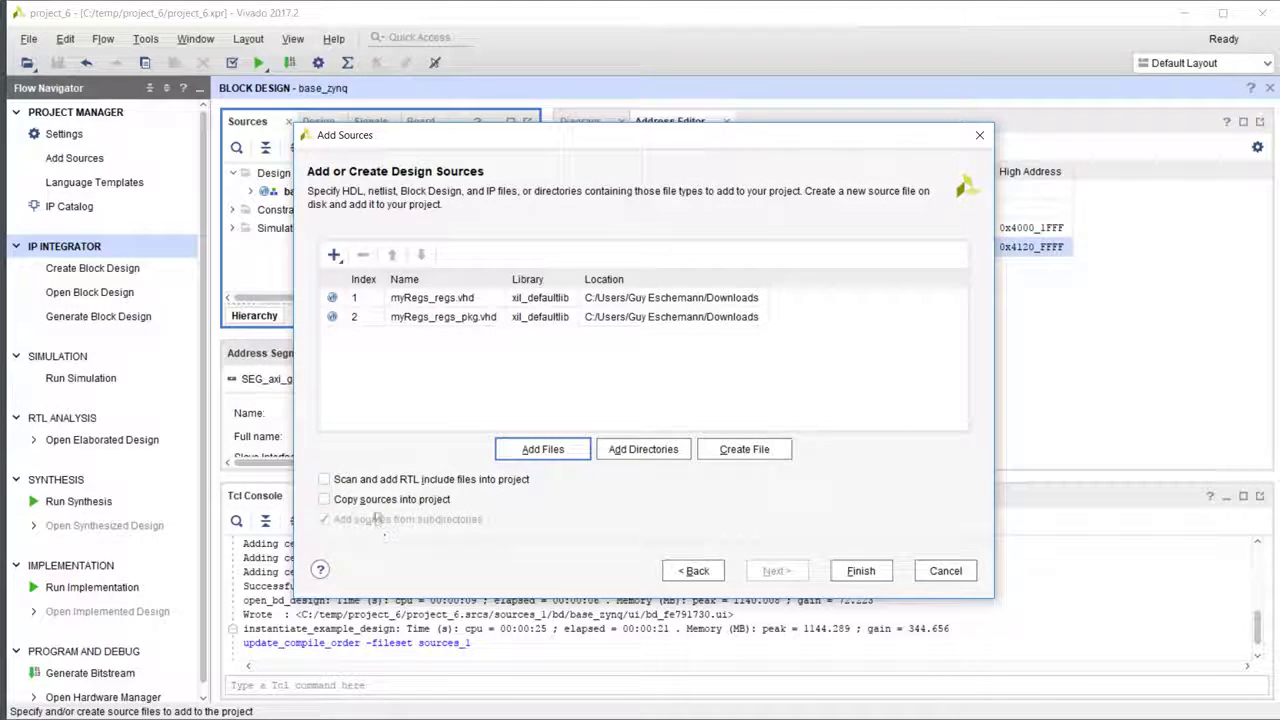
left_click(324, 500)
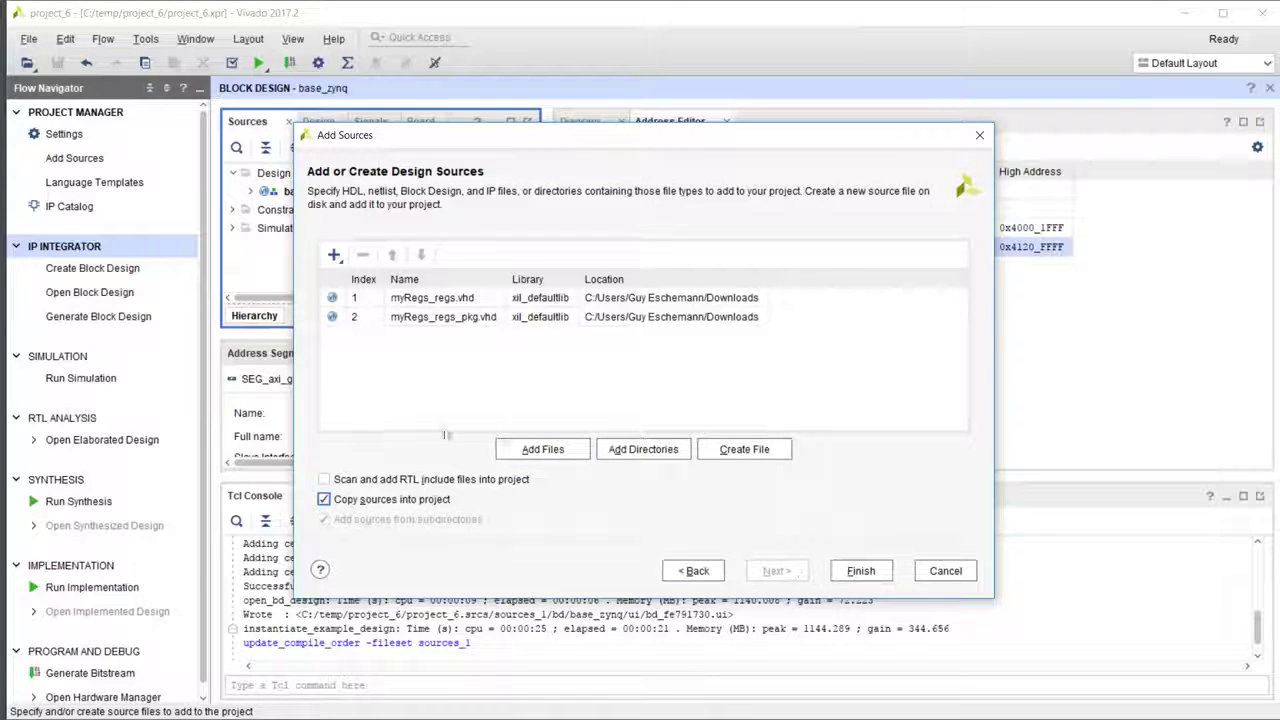
left_click(884, 567)
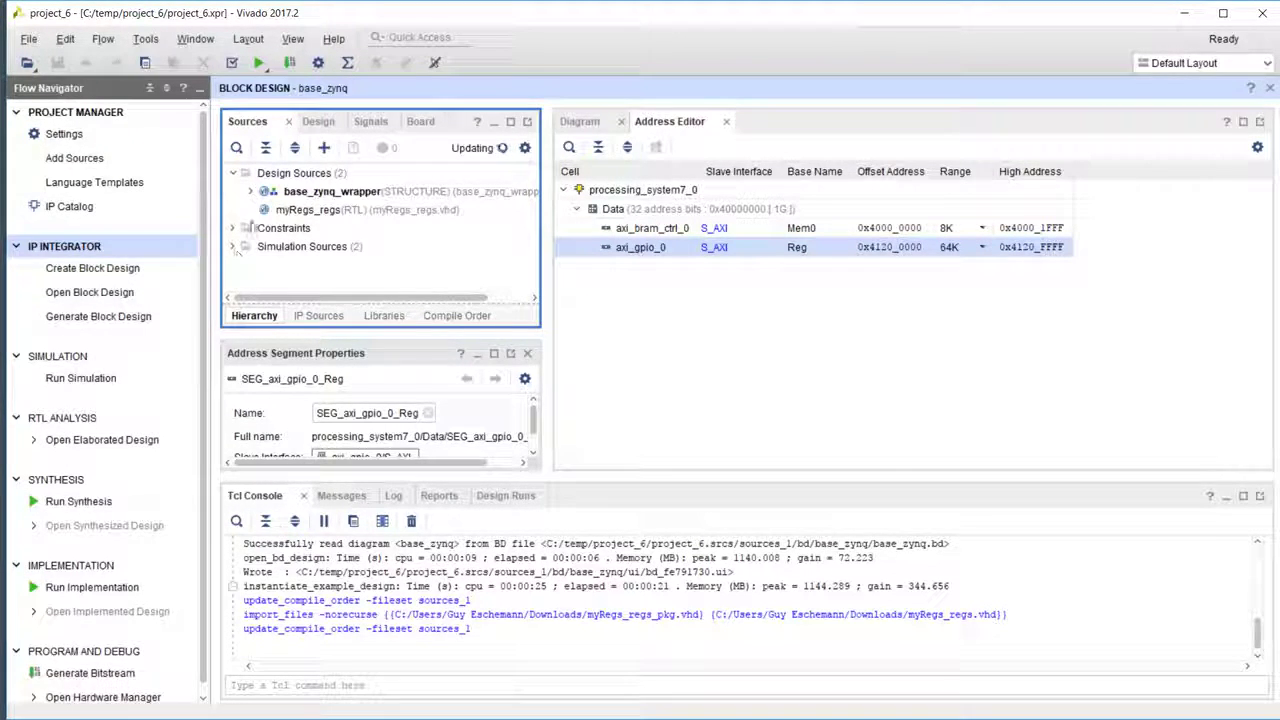
Add the myRegs_regs RTL module to the base_zynq block diagram
left_click(340, 218)
left_click(368, 210)
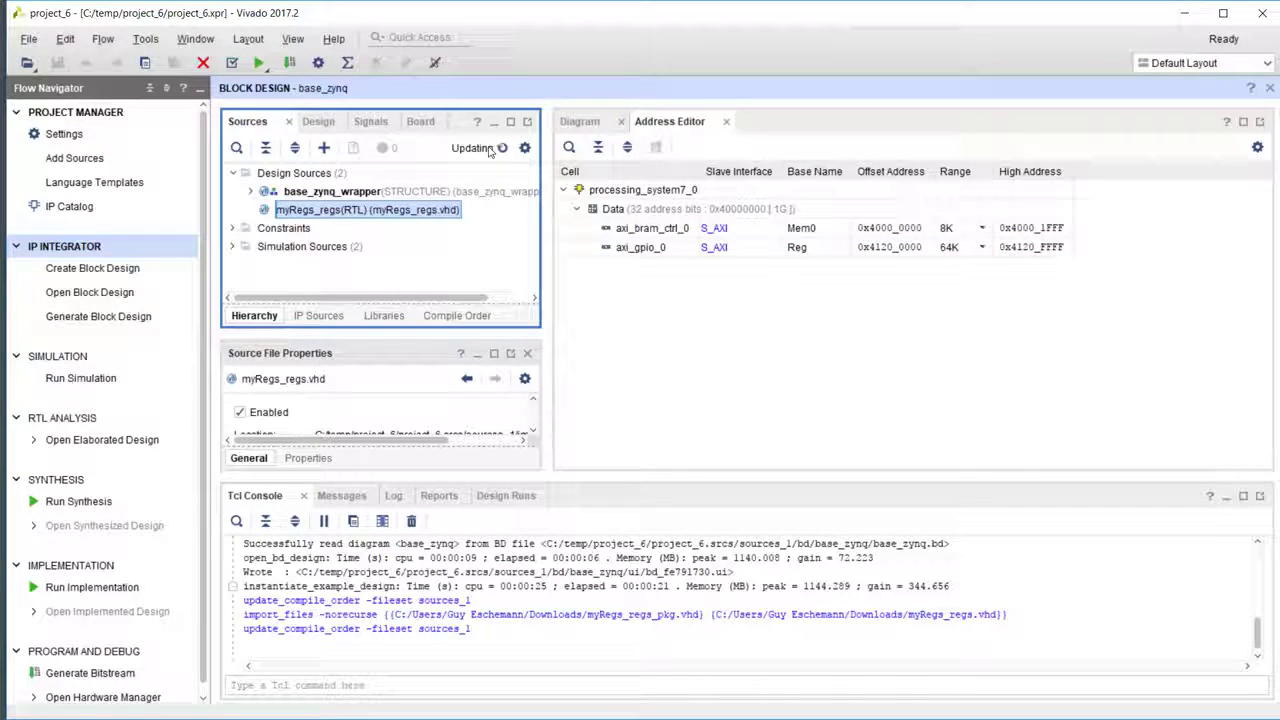
left_click(578, 122)
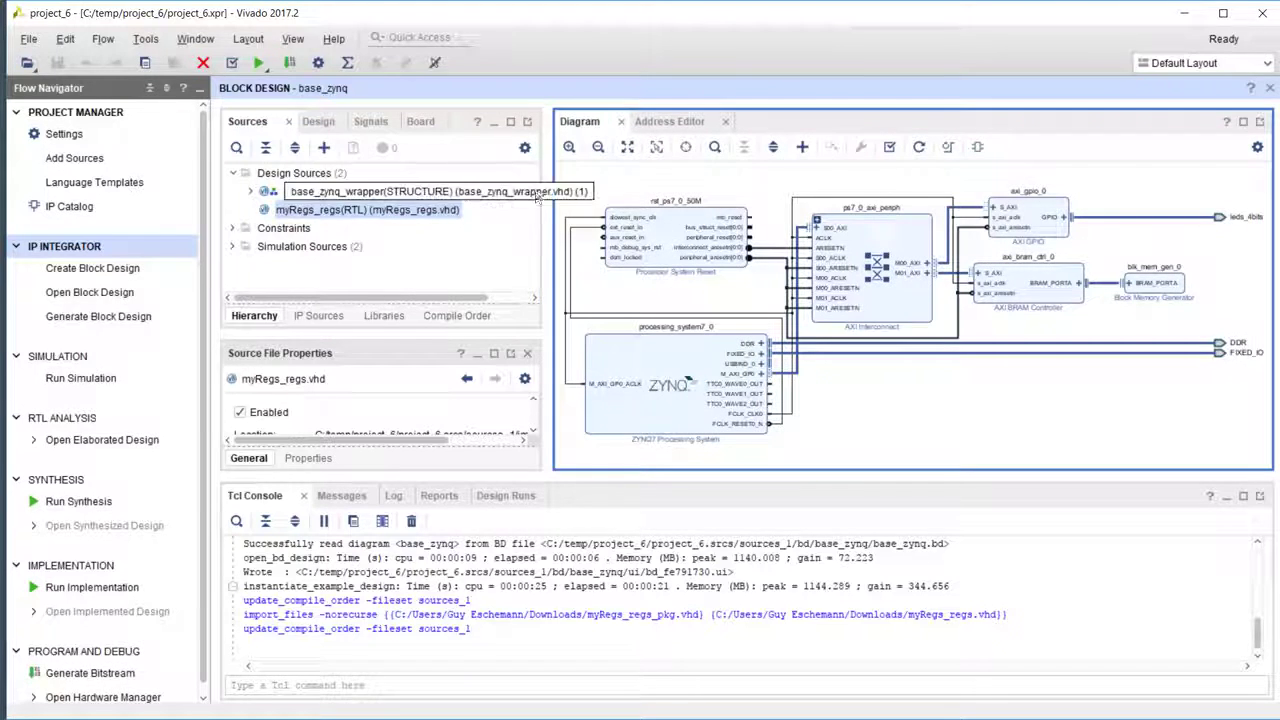
right_click(952, 412)
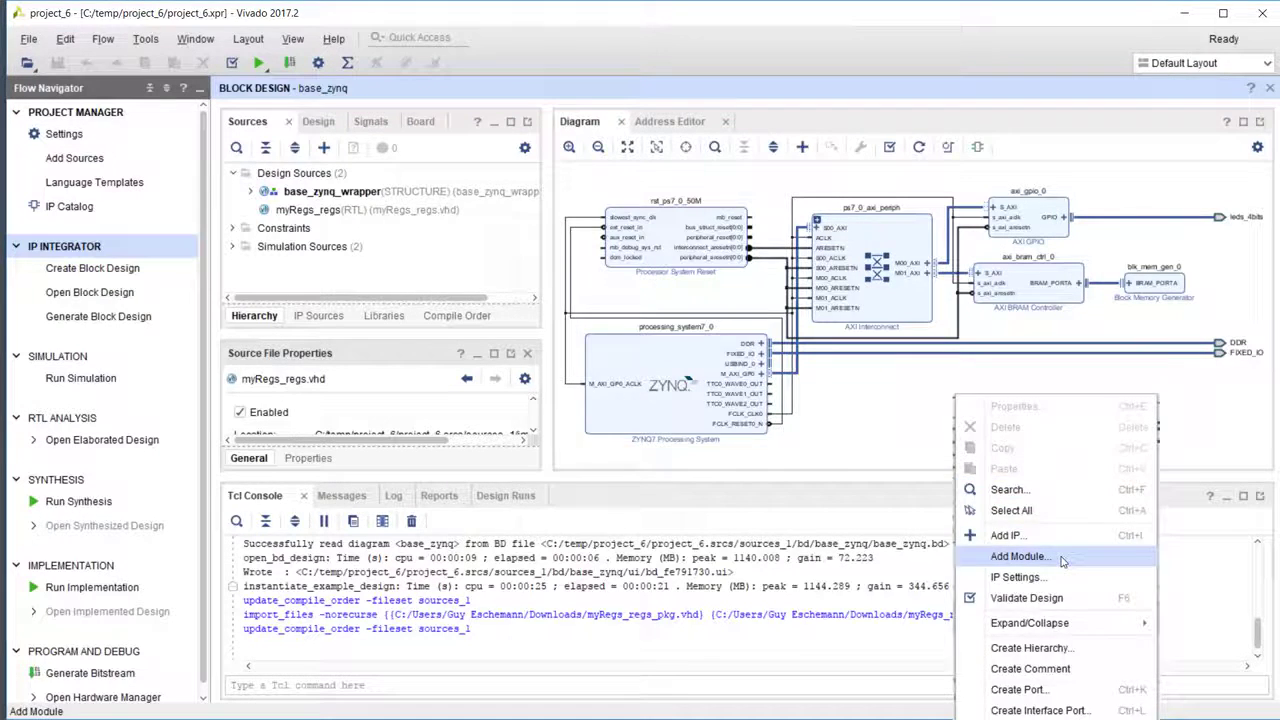
left_click(1018, 556)
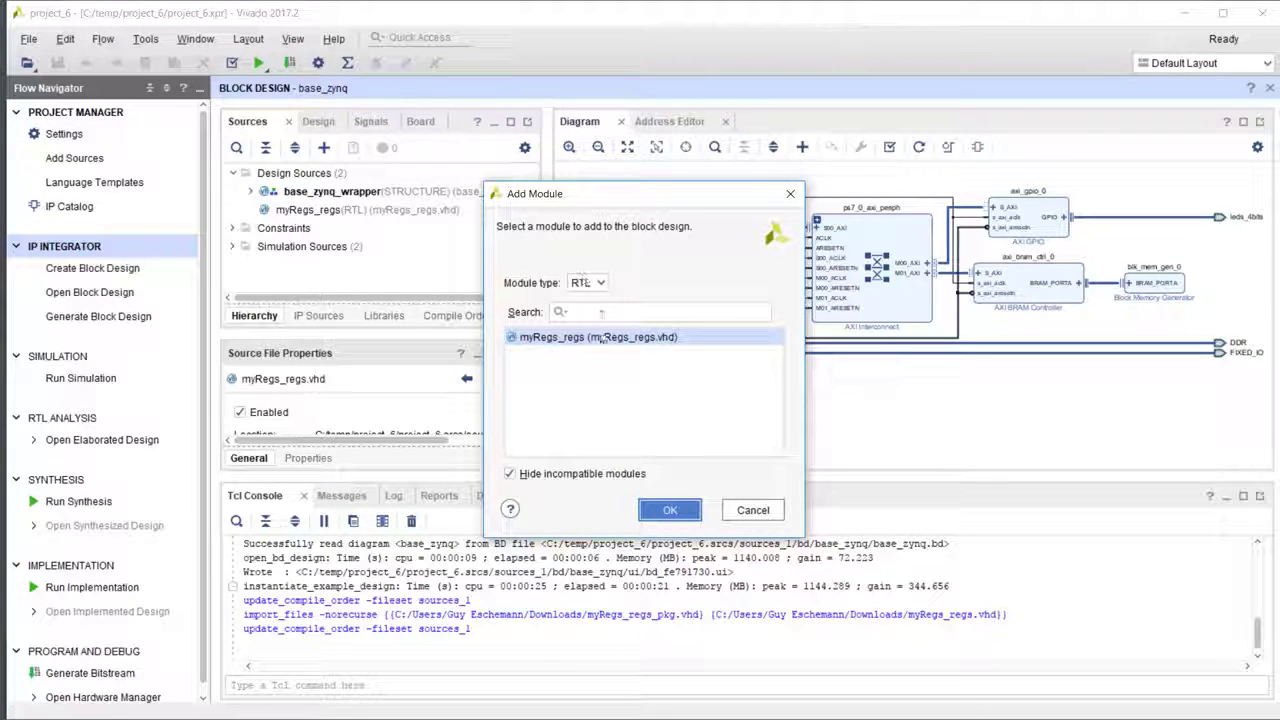
left_click(562, 343)
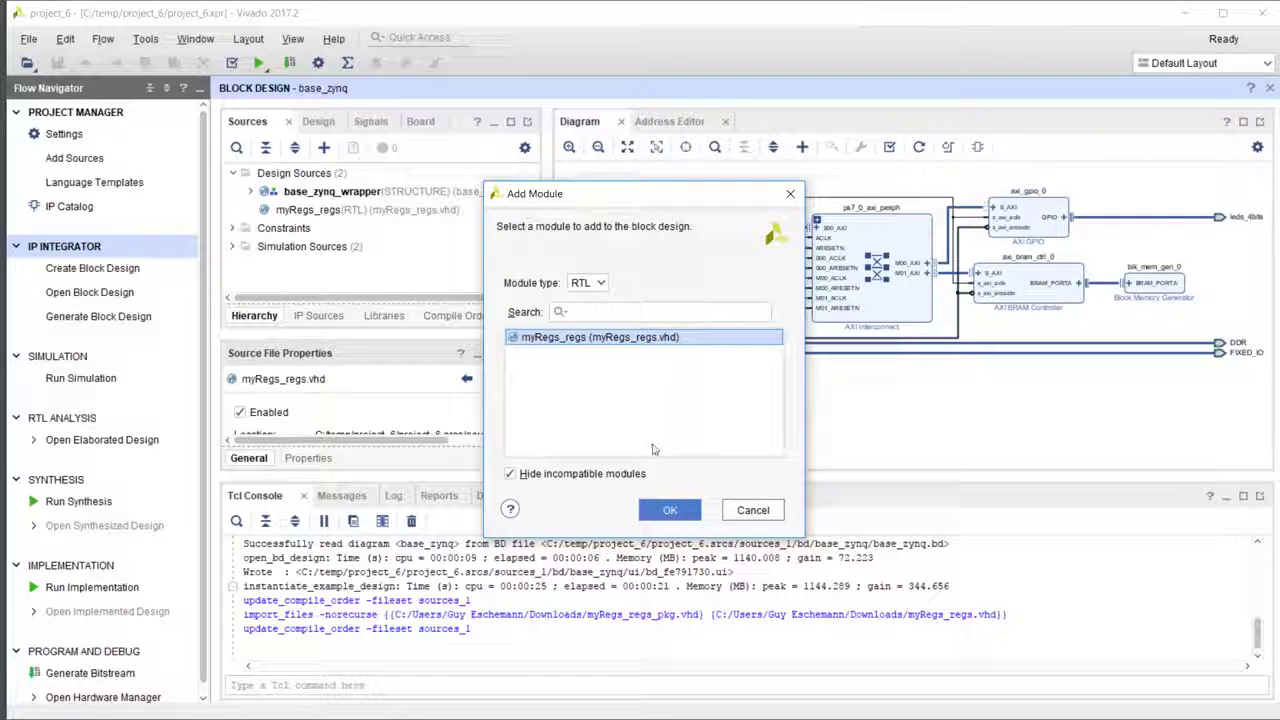
left_click(668, 510)
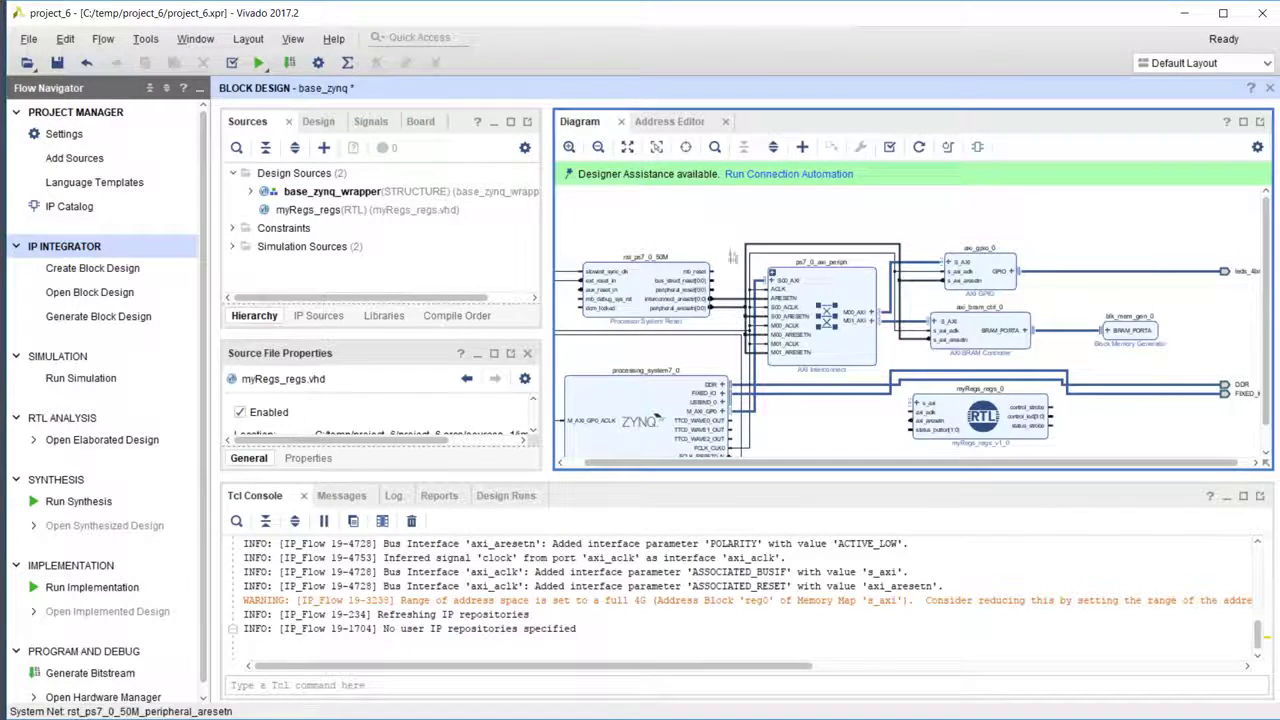
Run connection automation for the s_axi interface of myRegs_regs_0, keeping all clock sources on Auto
left_click(788, 174)
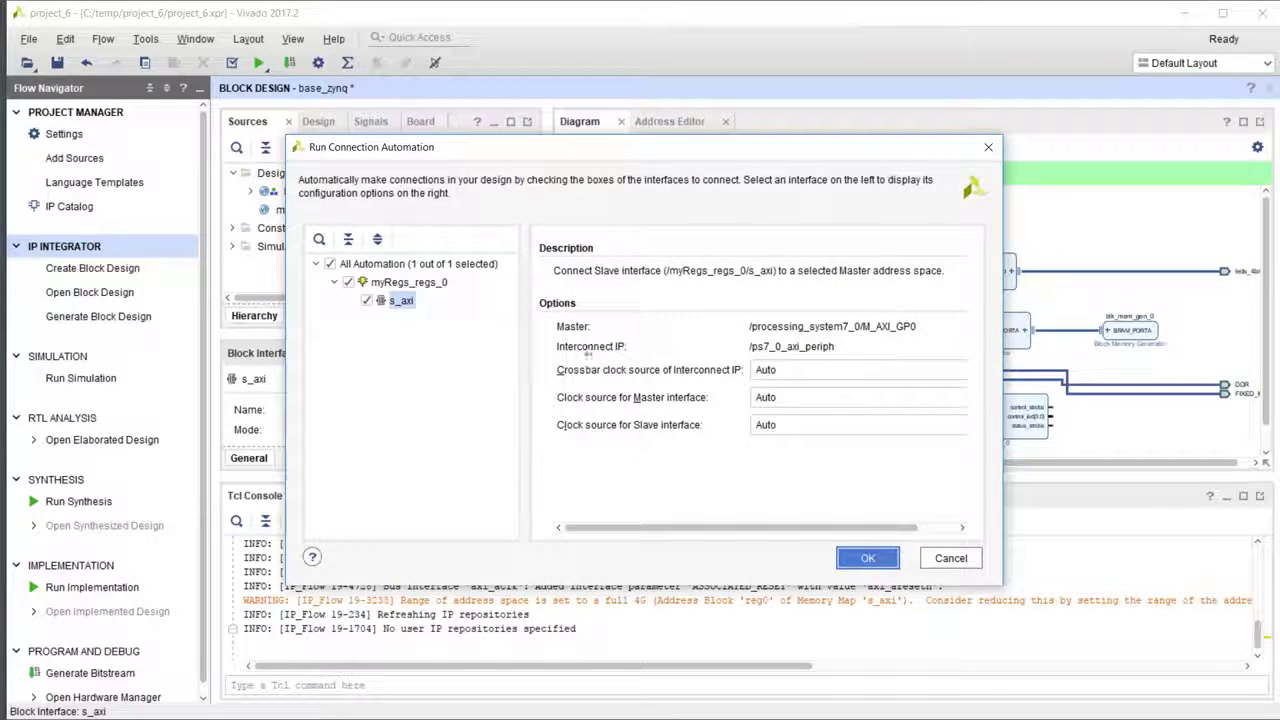
left_click(867, 558)
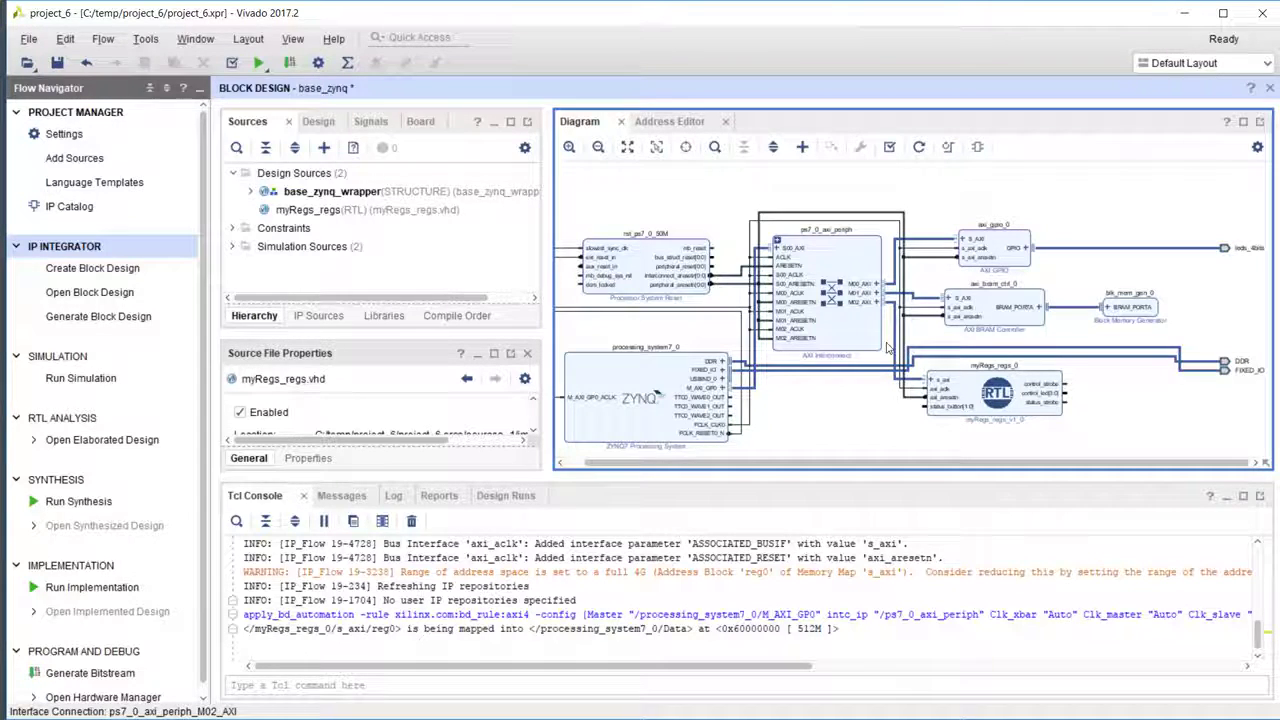
left_click_drag(884, 341, 1160, 445)
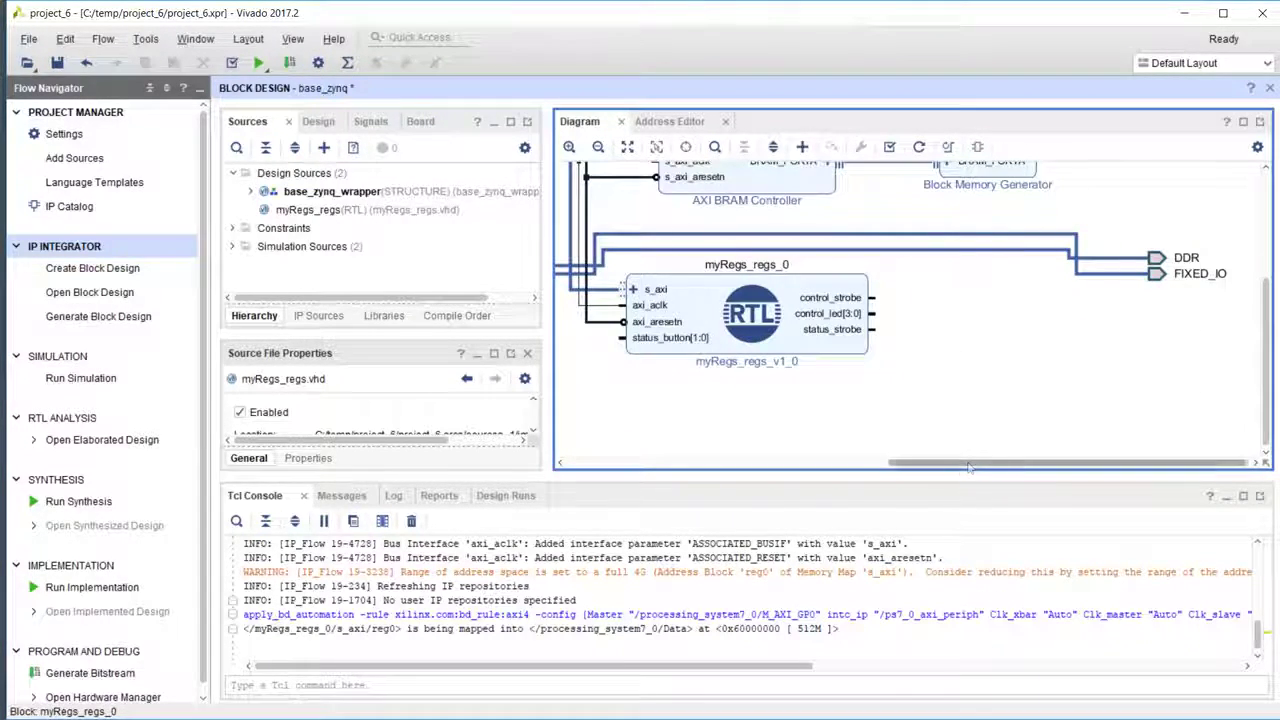
Make the status_button[1:0] input pin of the myRegs_regs_0 block external
left_click_drag(975, 463, 909, 477)
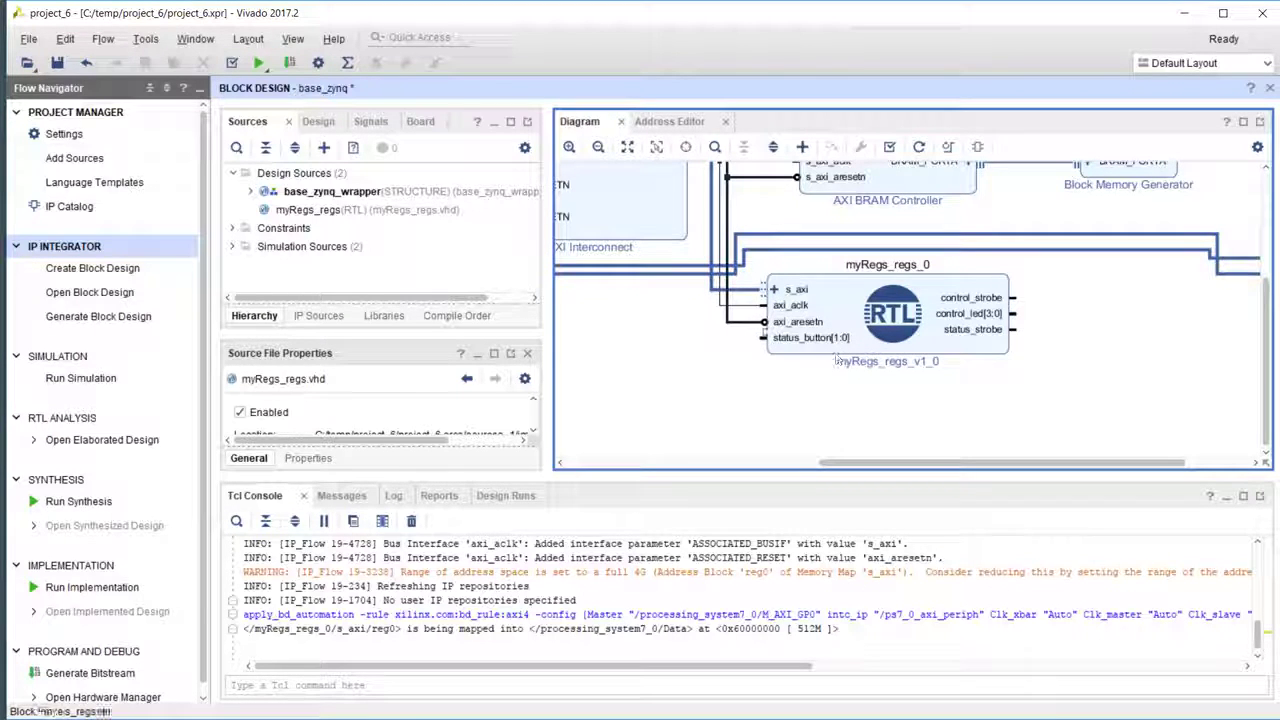
left_click_drag(990, 466, 947, 464)
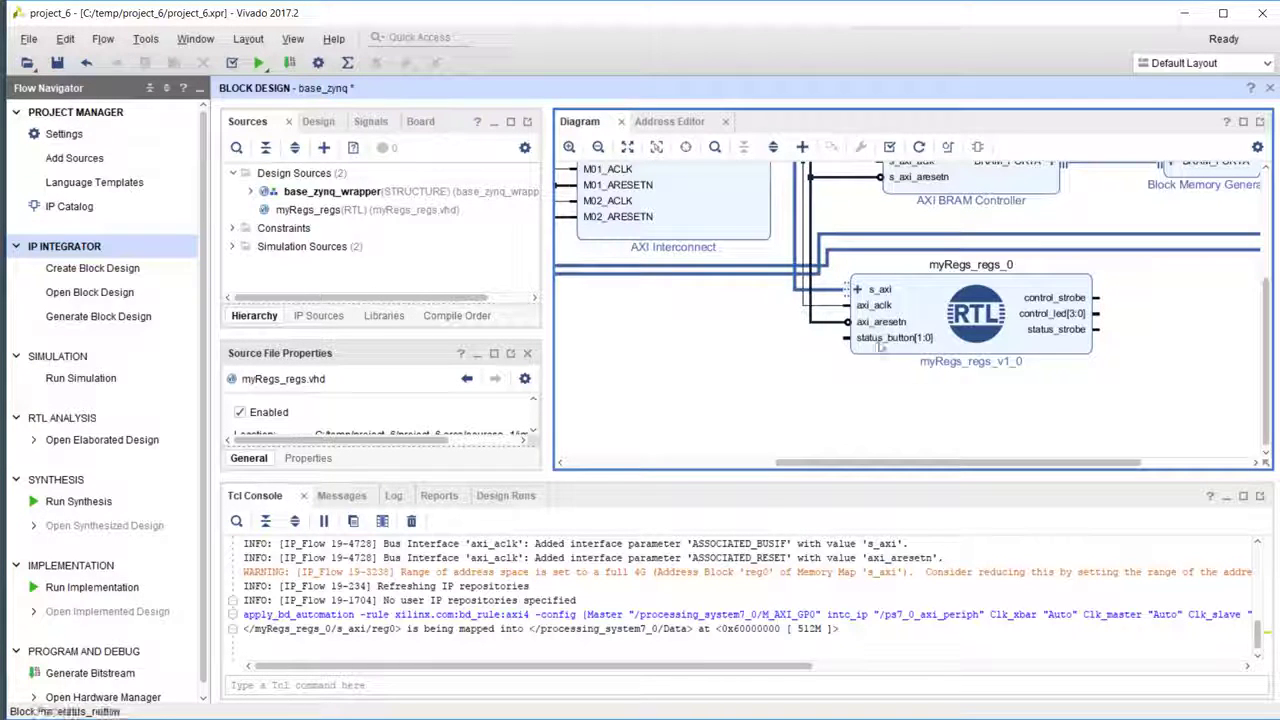
left_click_drag(880, 464, 932, 474)
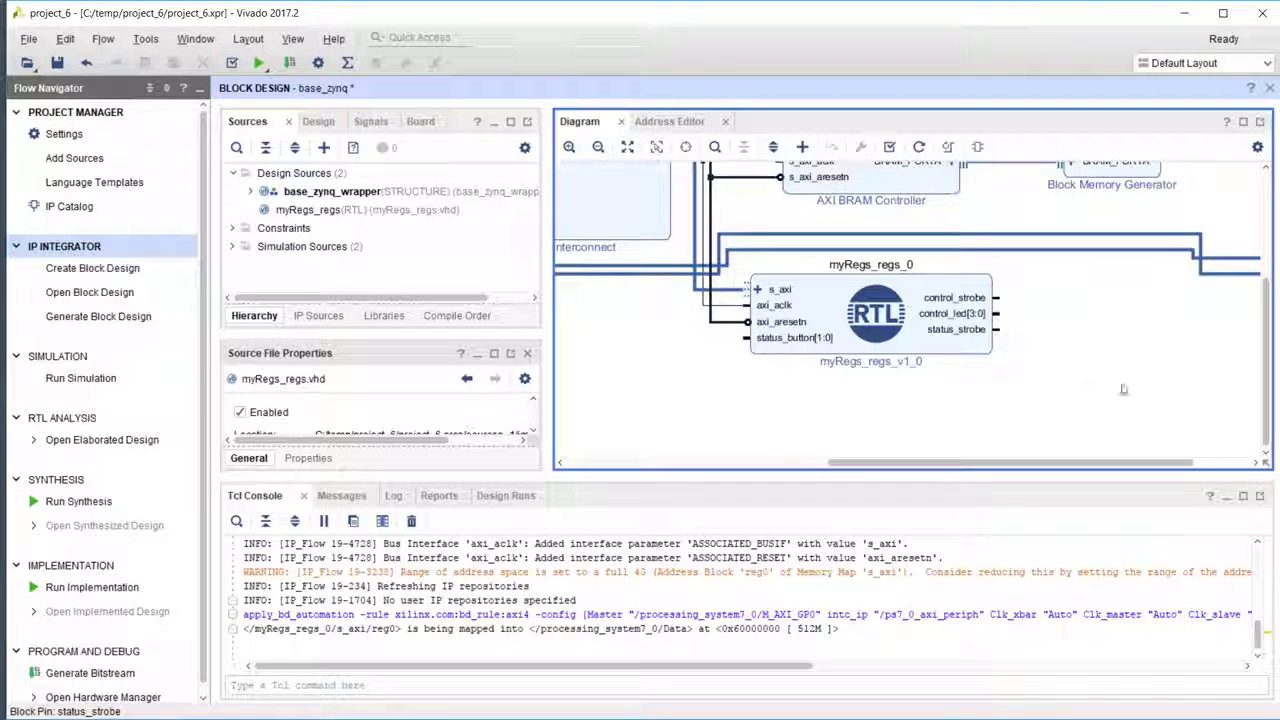
left_click_drag(877, 464, 739, 479)
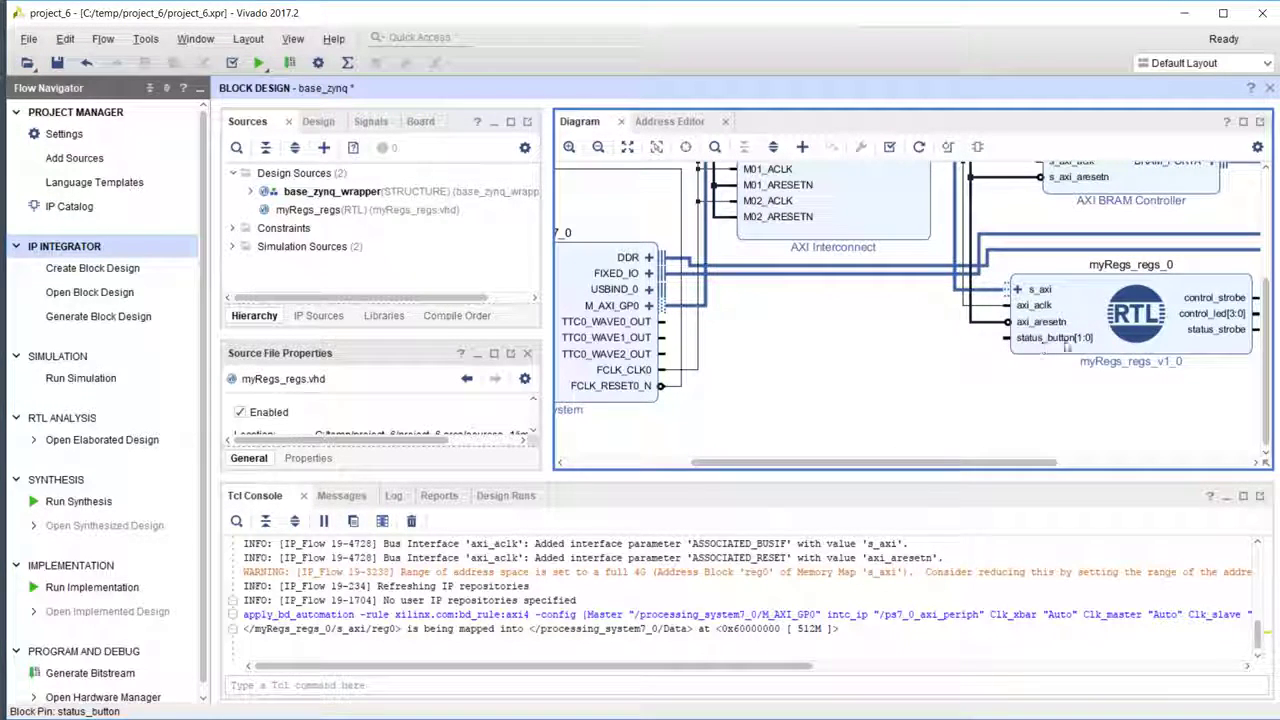
right_click(1008, 338)
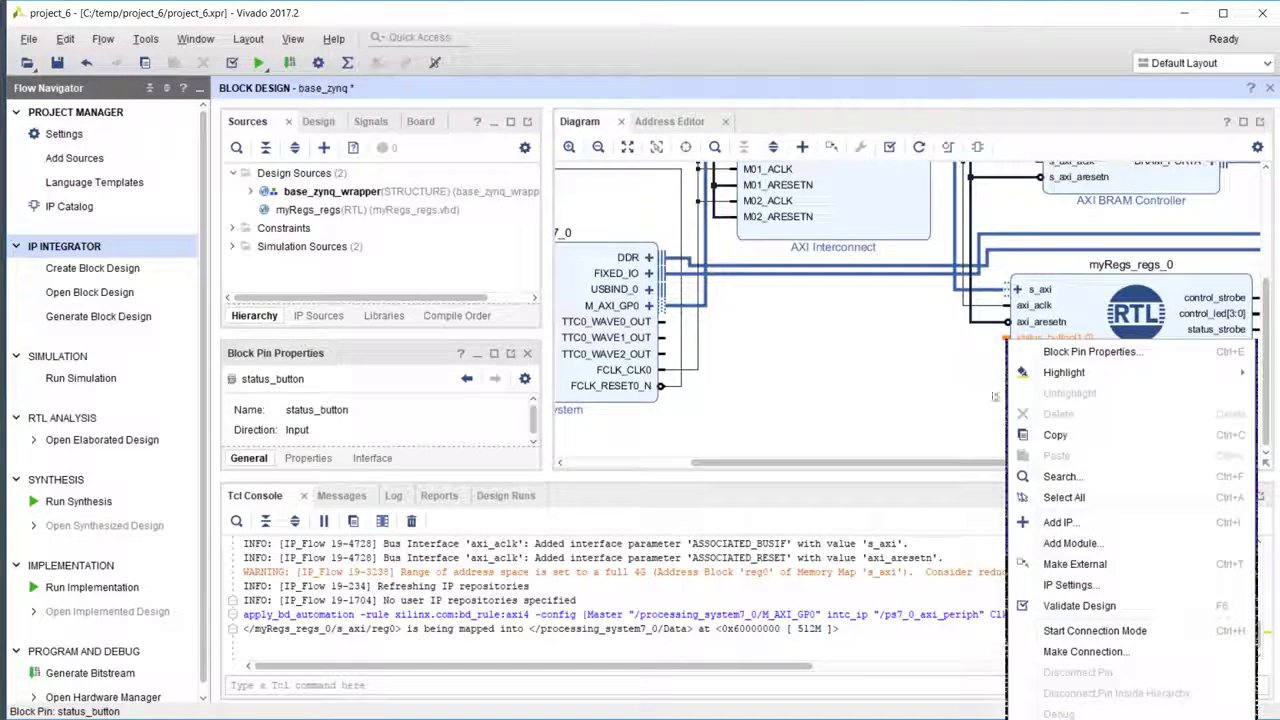
left_click(1075, 566)
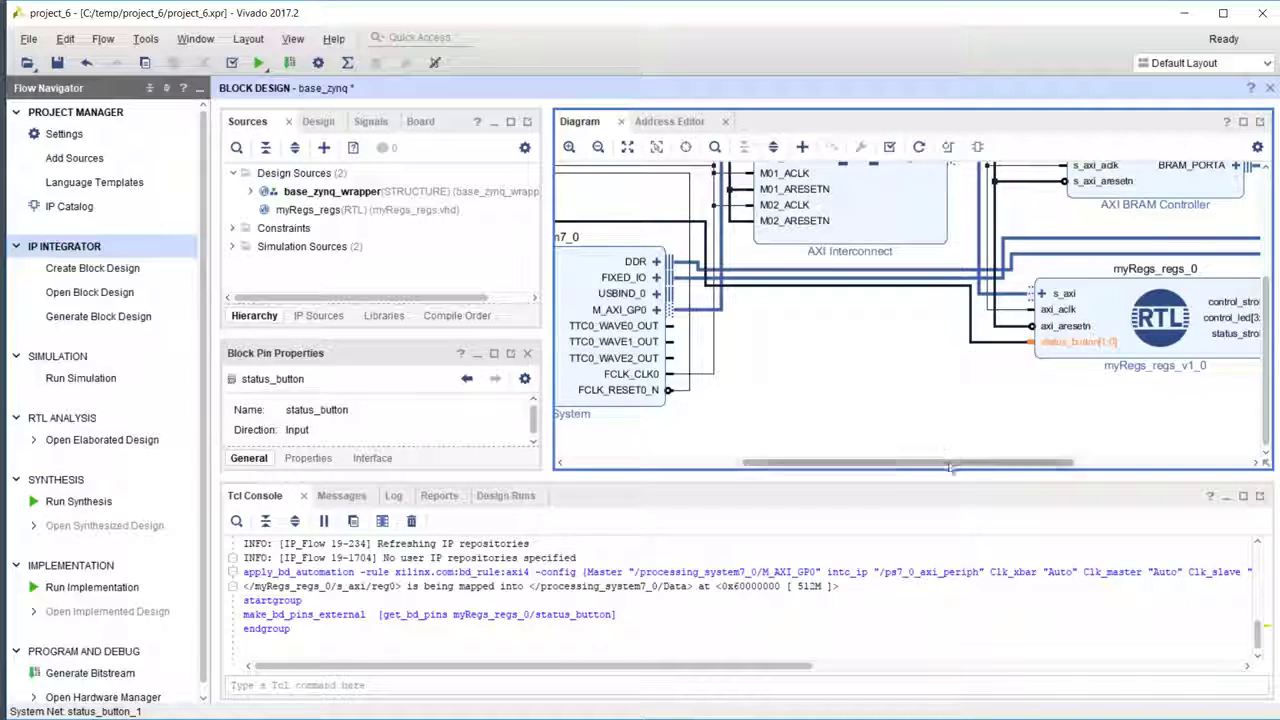
Make the control_led[3:0] output pin of myRegs_regs_0 external and show the whole block diagram
left_click_drag(946, 455, 1076, 462)
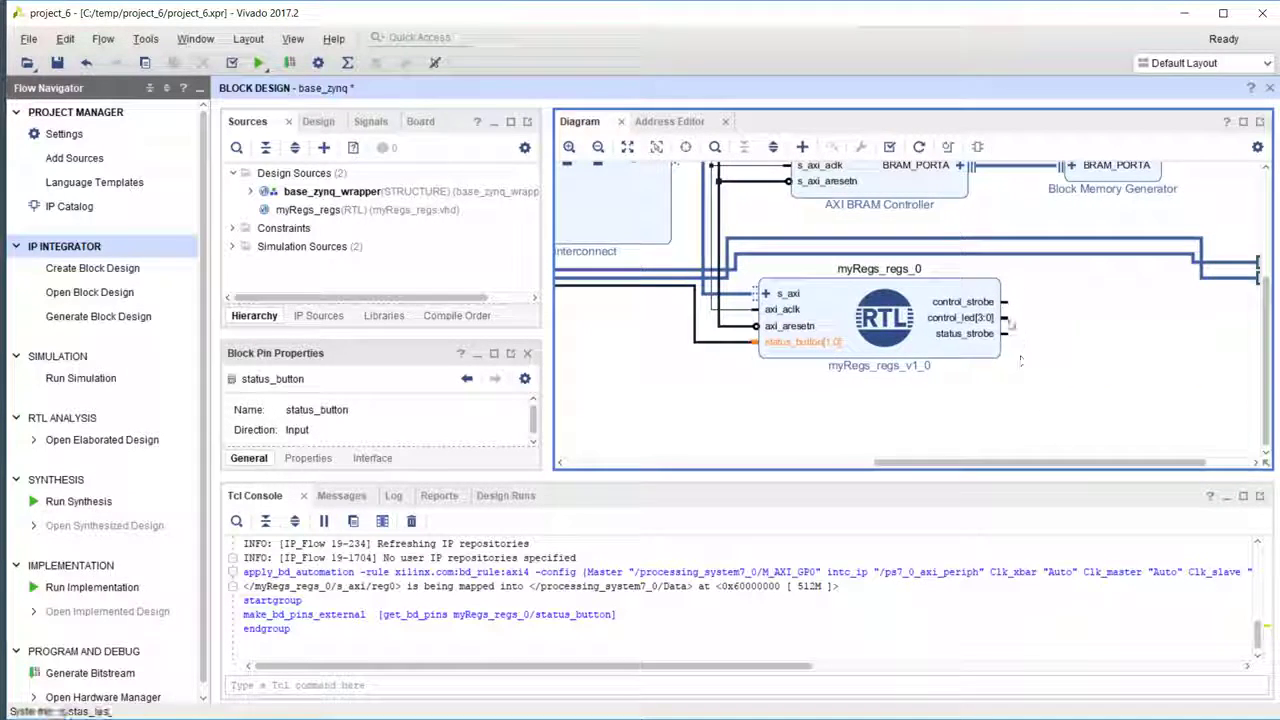
left_click(1004, 317)
right_click(1006, 318)
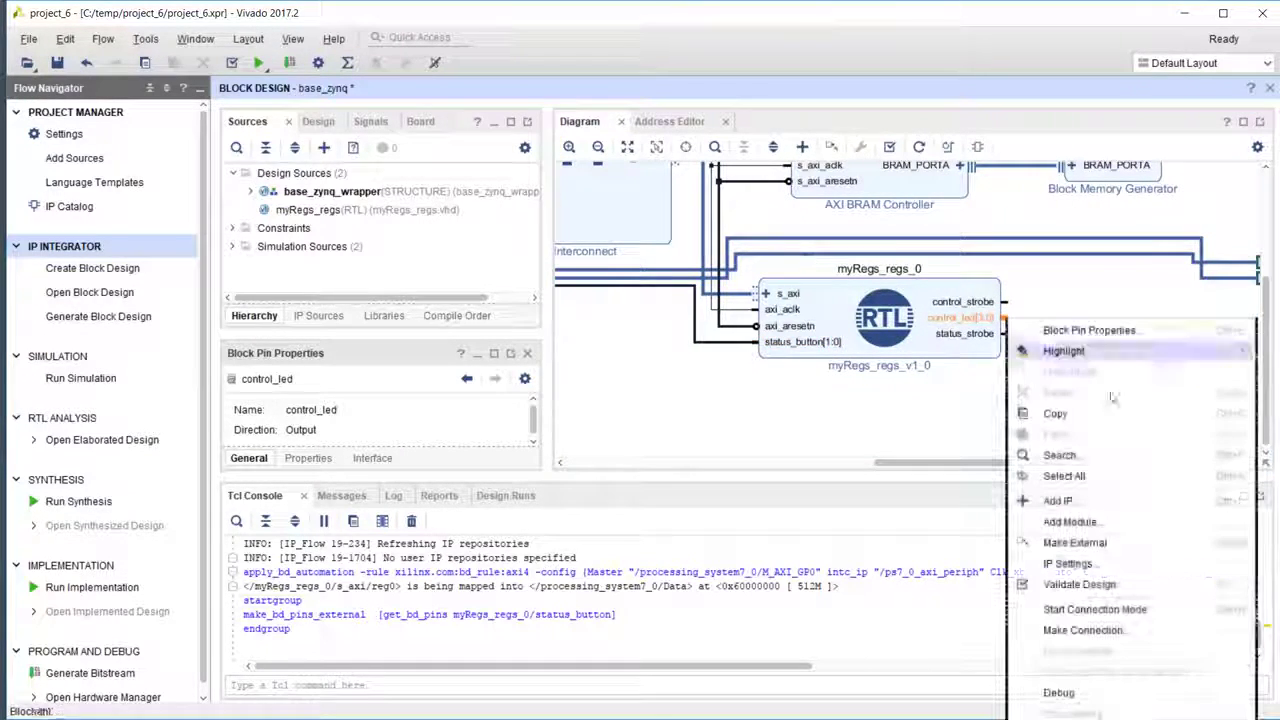
left_click(1116, 543)
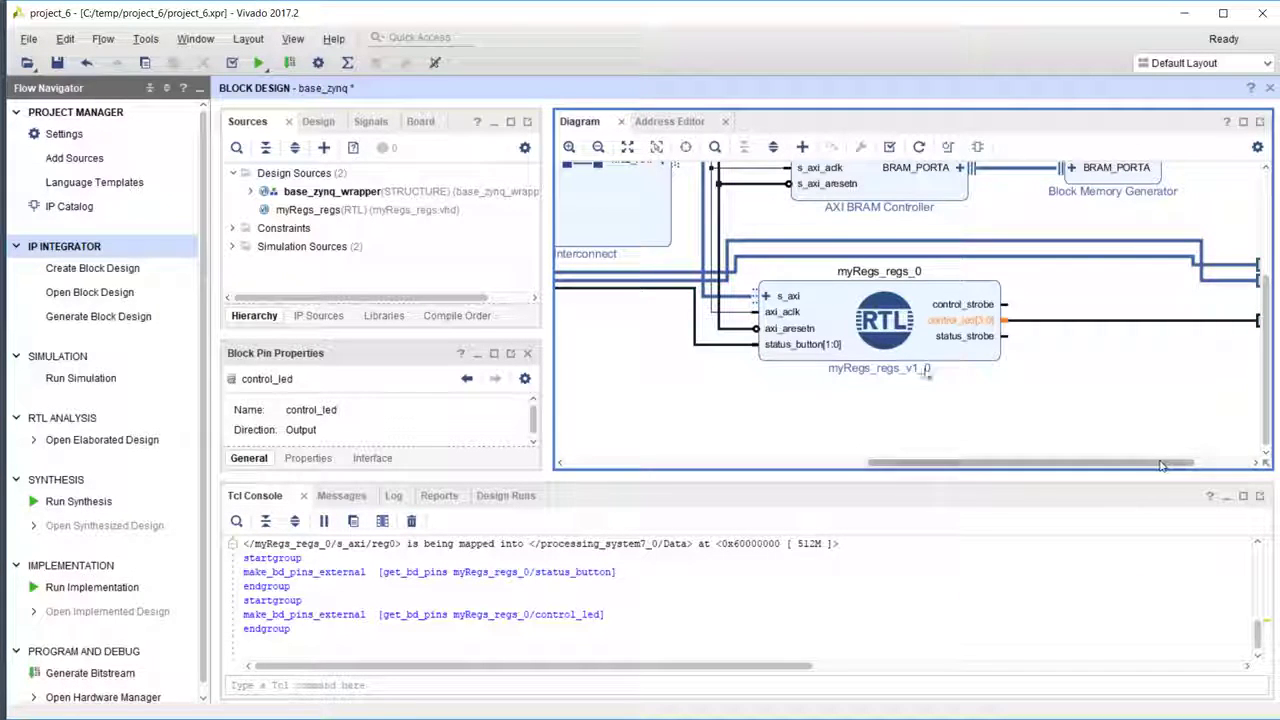
left_click_drag(1162, 462, 1215, 462)
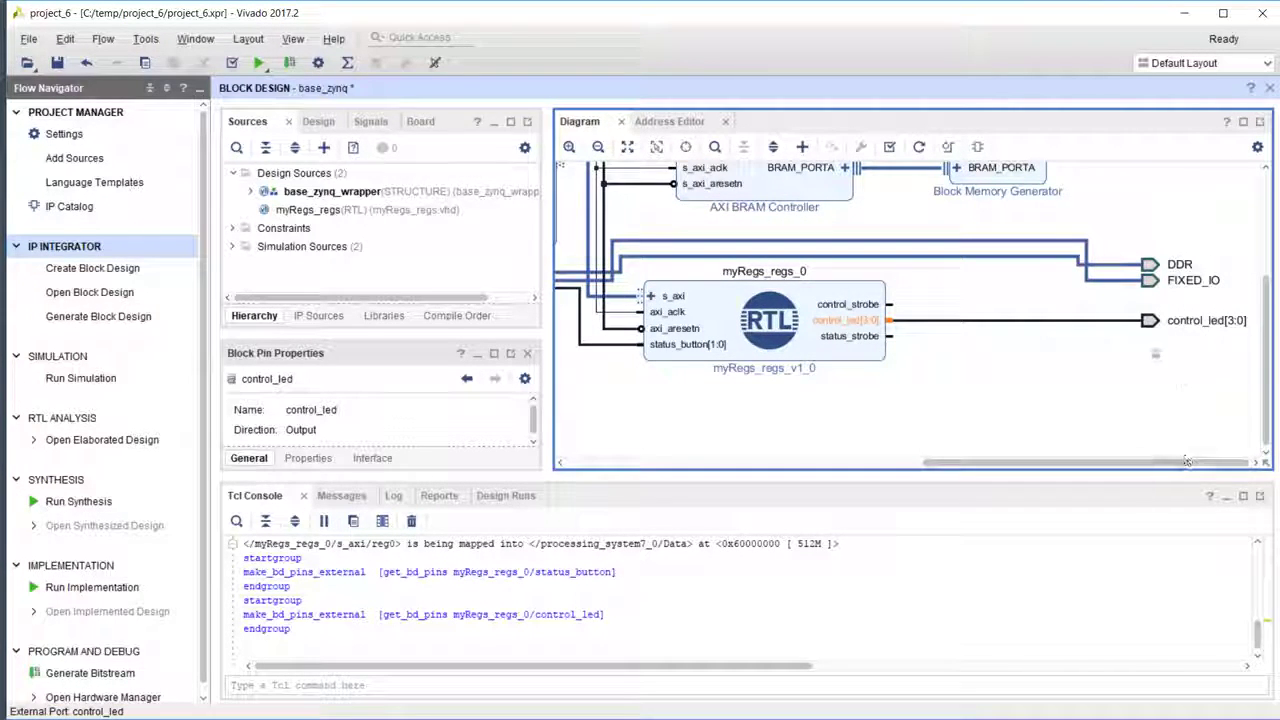
left_click_drag(1175, 465, 810, 465)
left_click_drag(1168, 391, 903, 379)
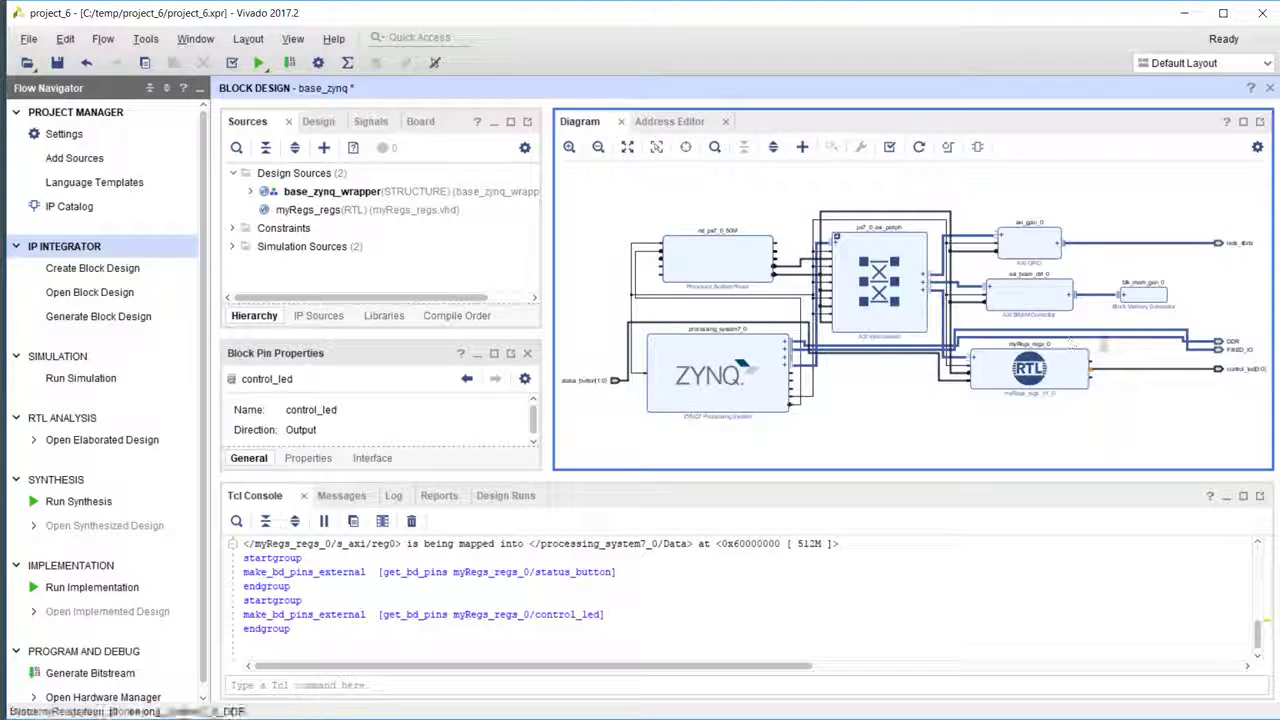